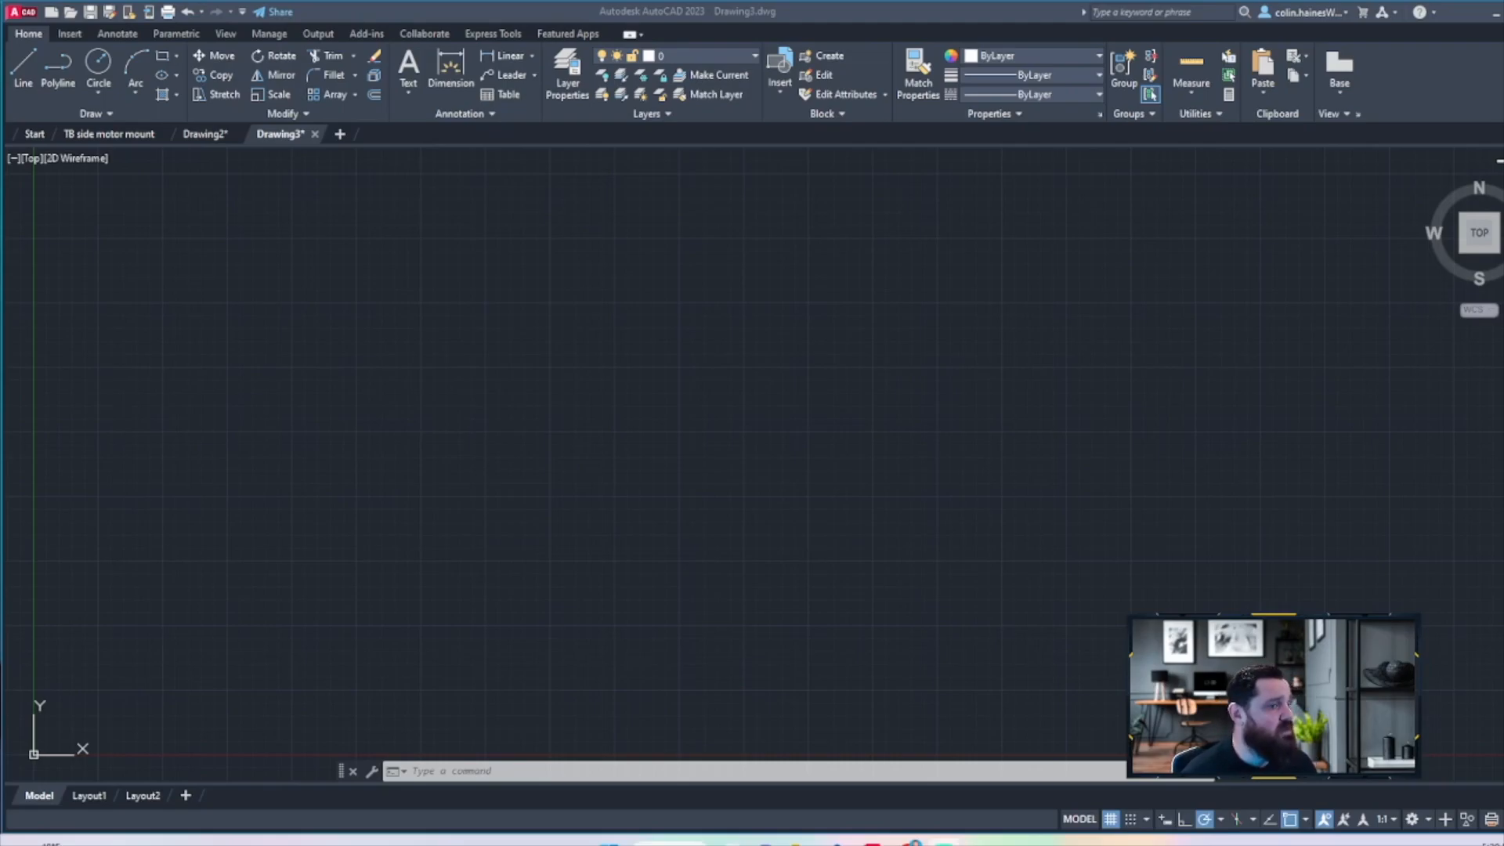
Draw connected line segments through the absolute coordinates 2,2, 4,2, 5,4, 4,6 and 2,6, leaving the outline open
click(27, 69)
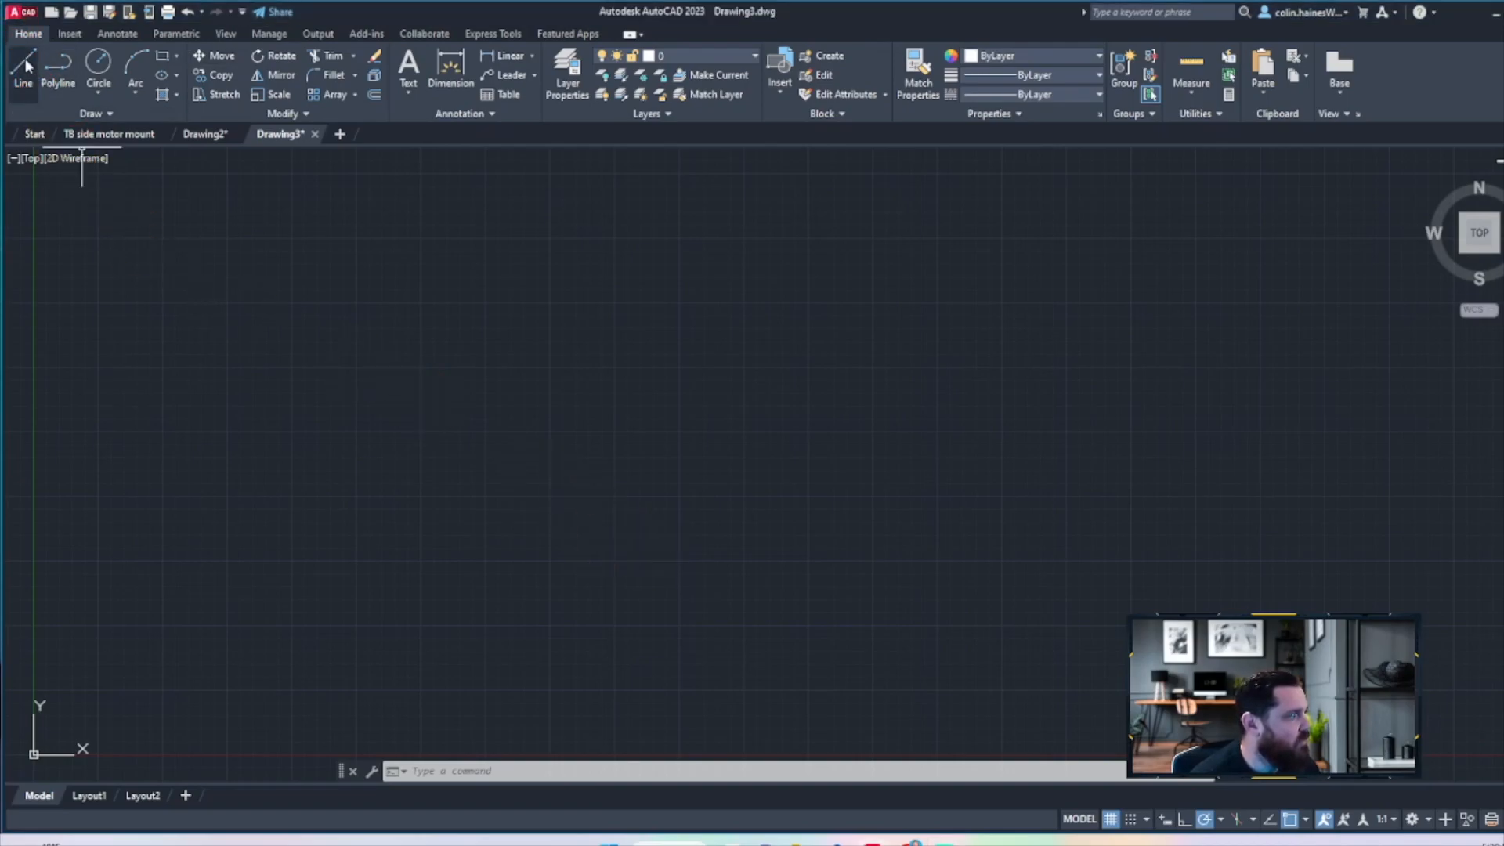
click(27, 67)
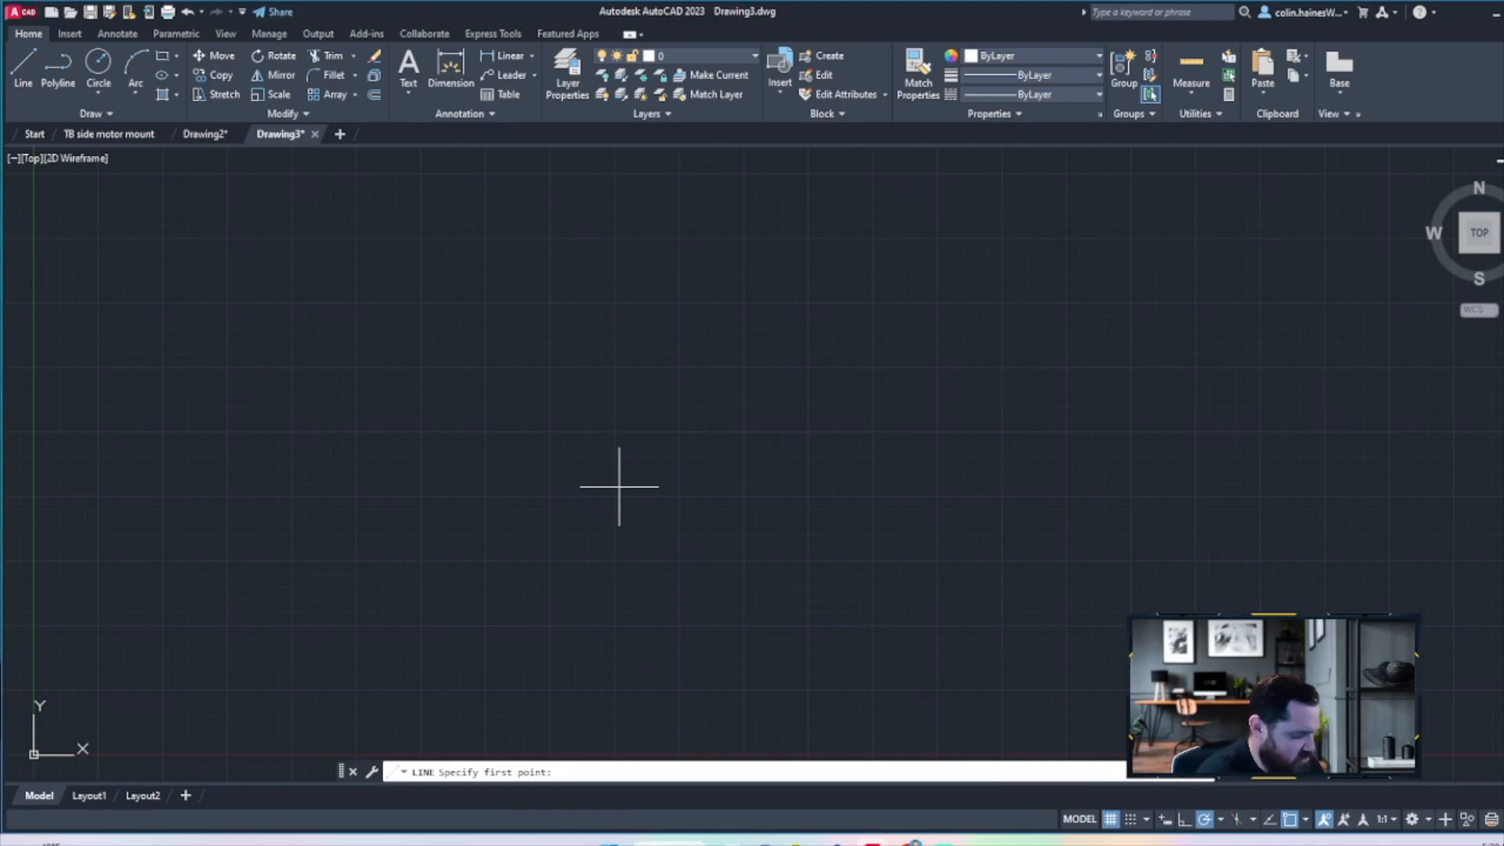
text(2,2)
key(Return)
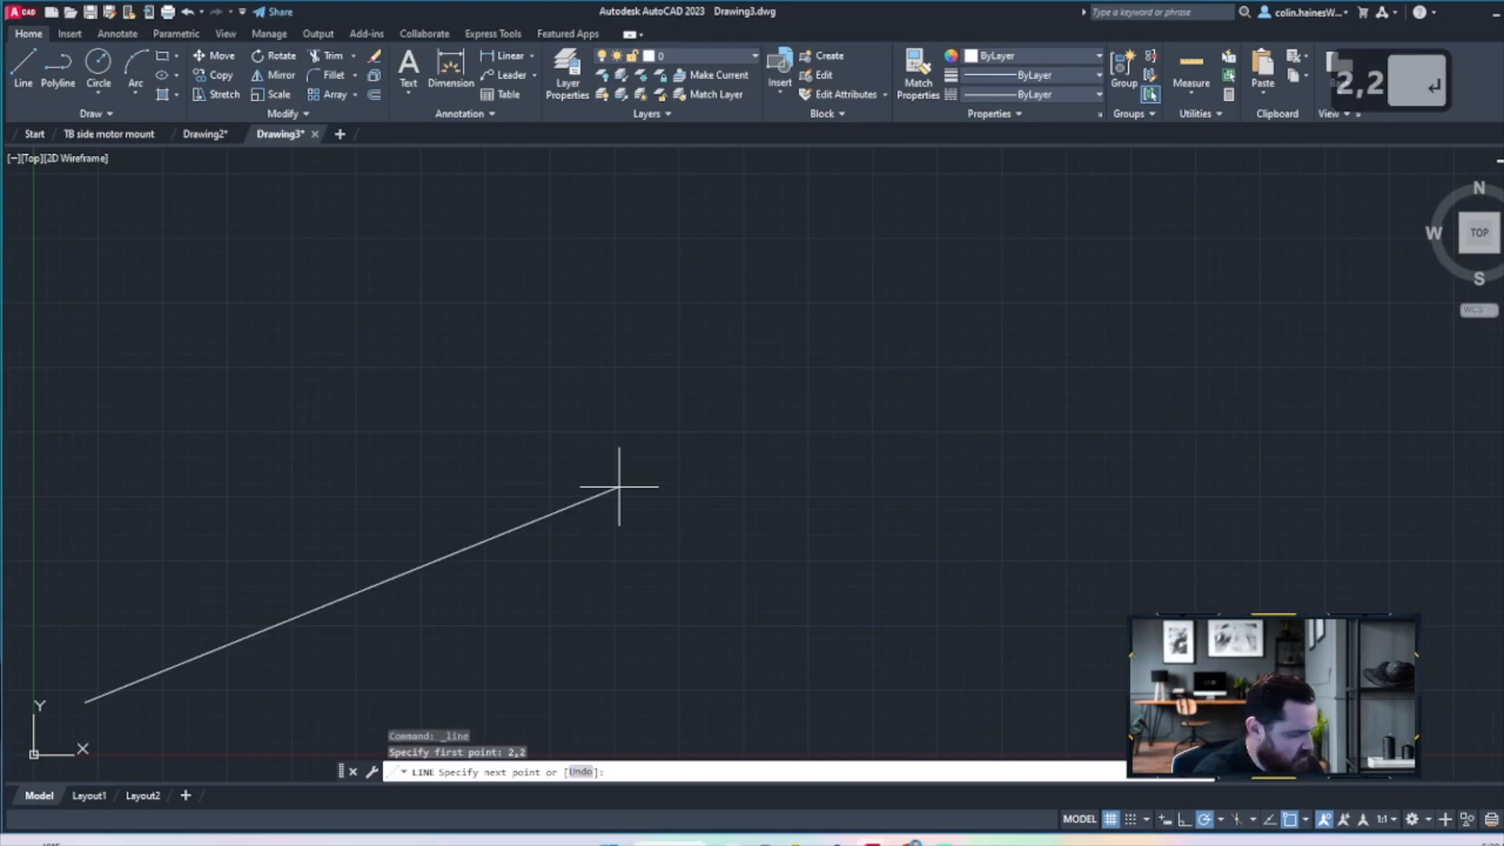
text(4,2)
key(Return)
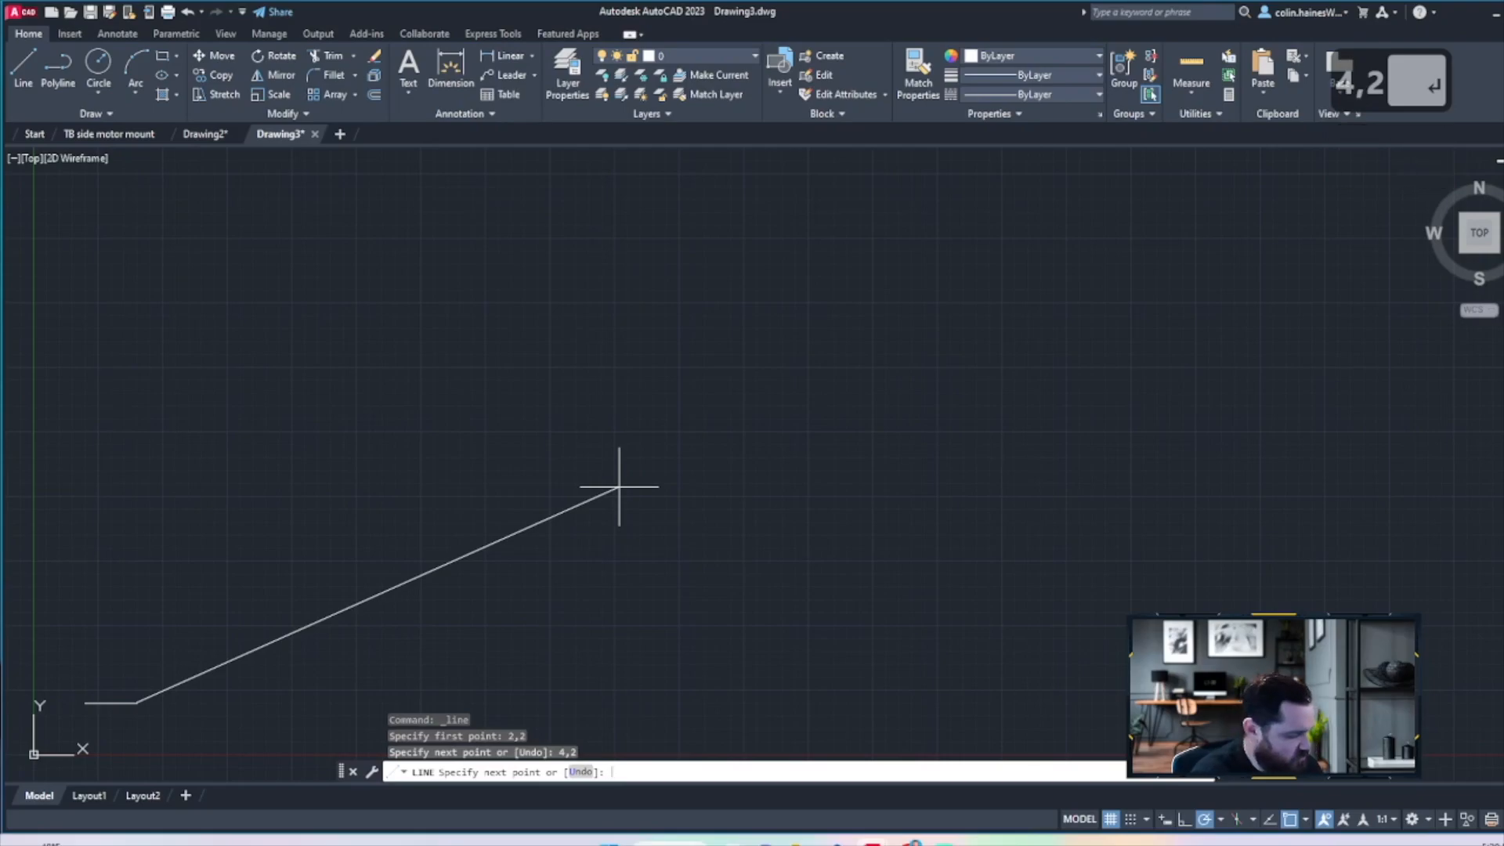
text(5,)
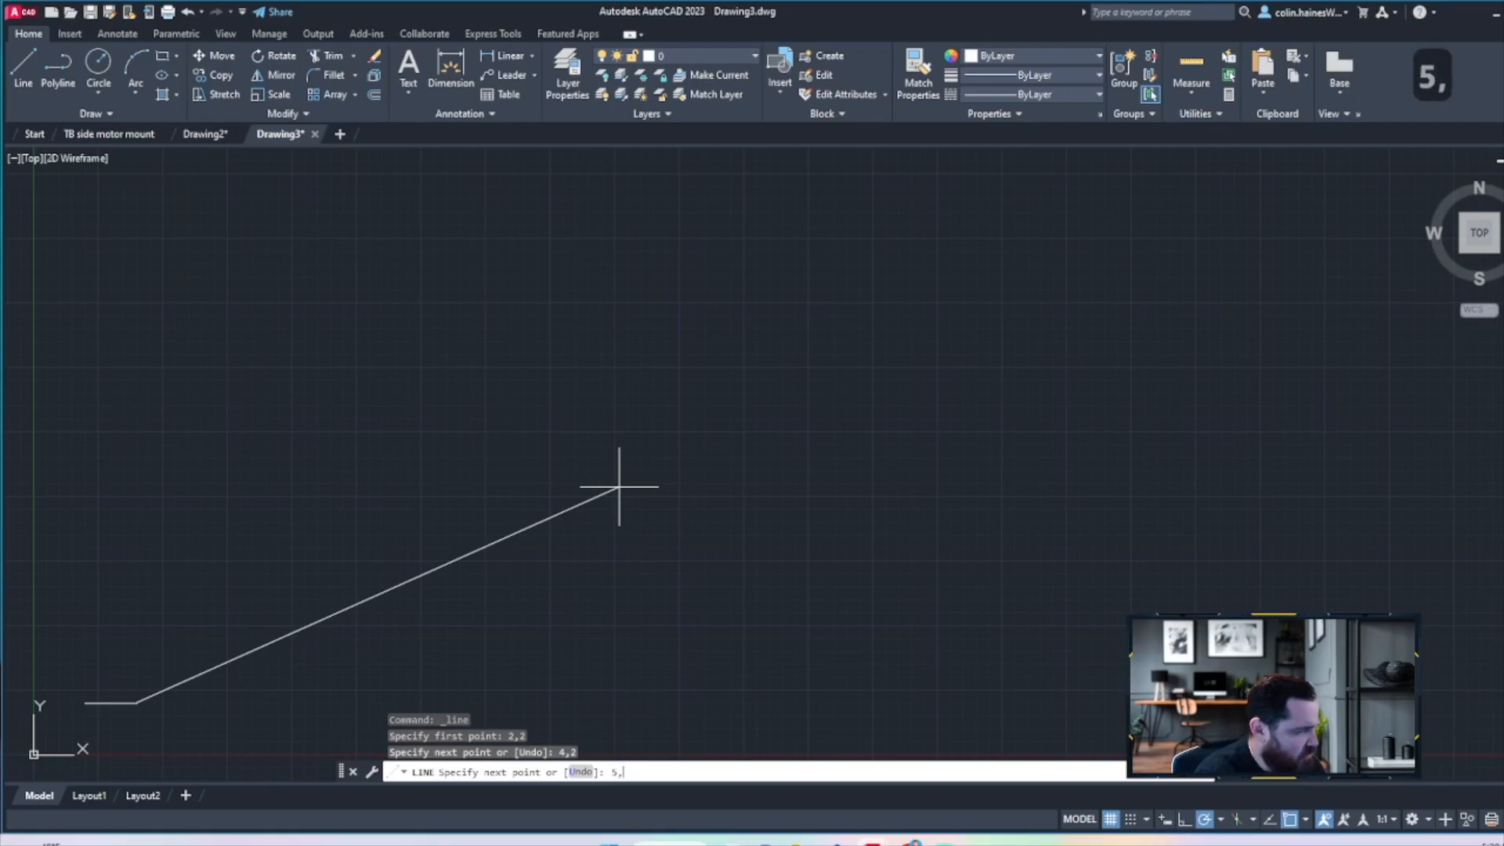
text(4)
key(Return)
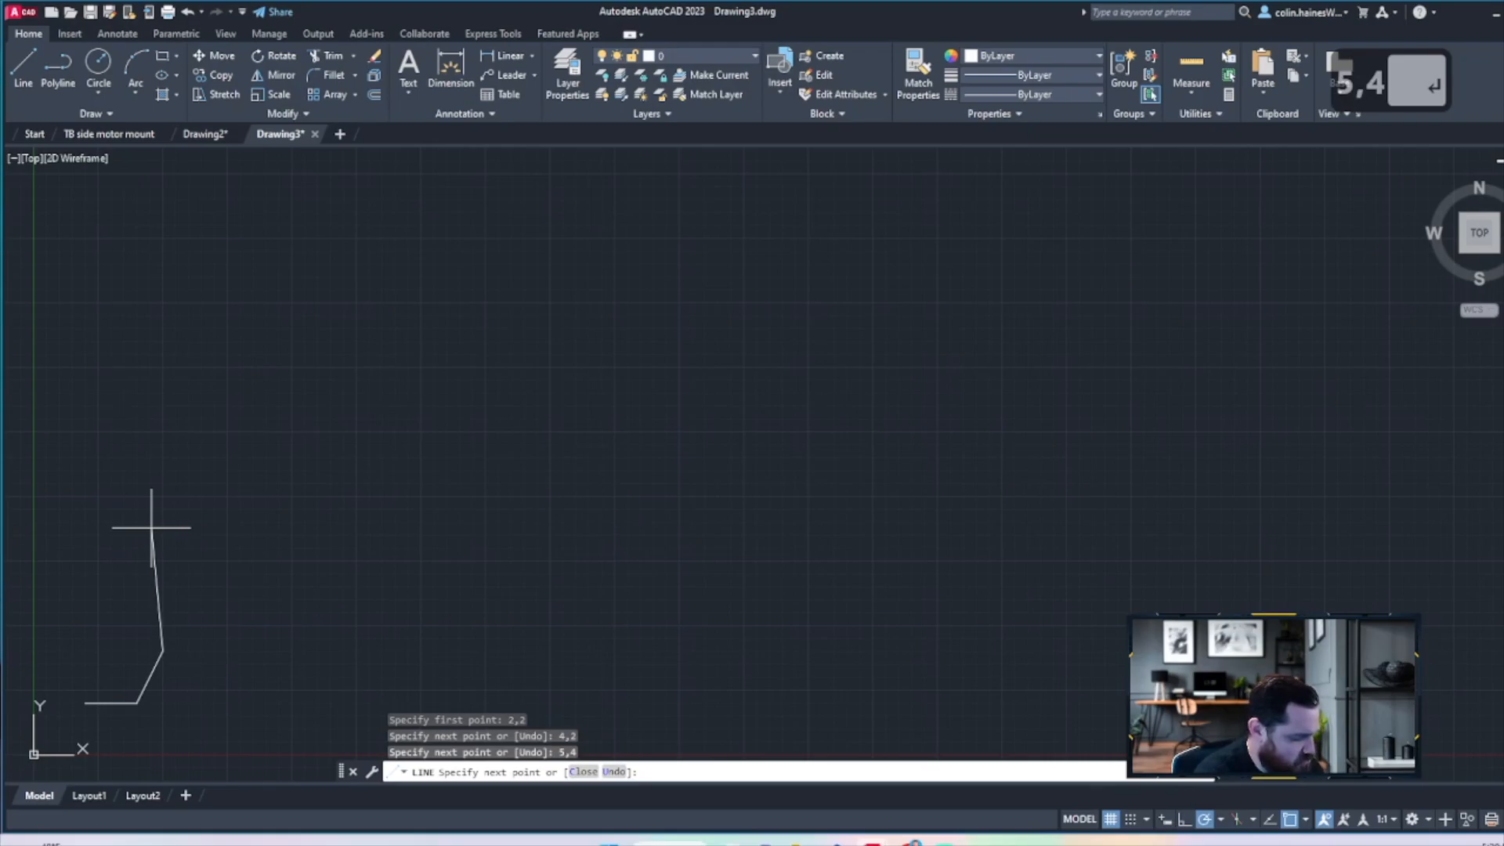
text(4,6)
key(Return)
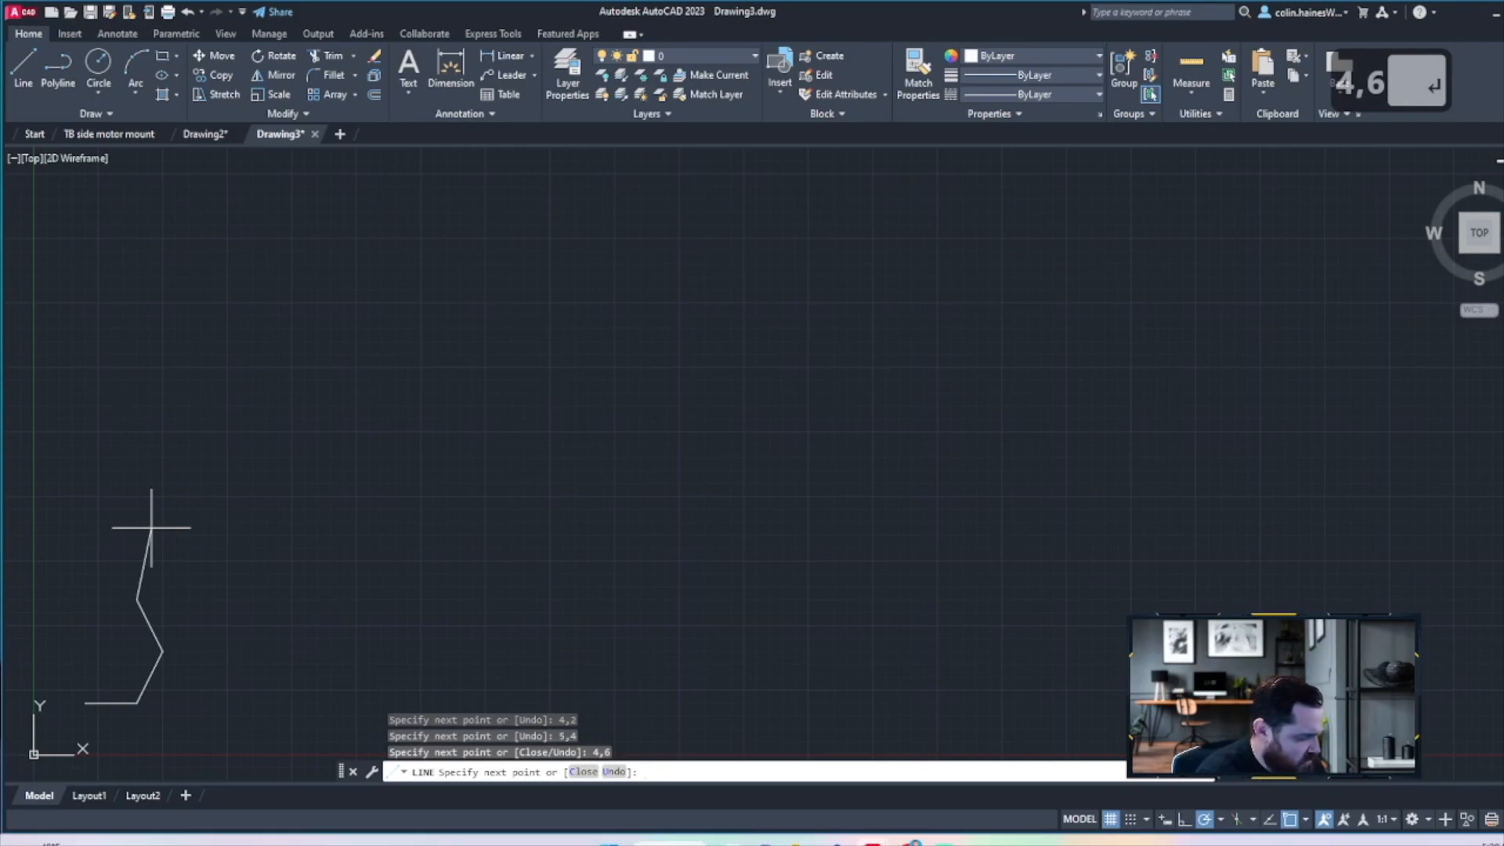
text(2,6)
key(Return)
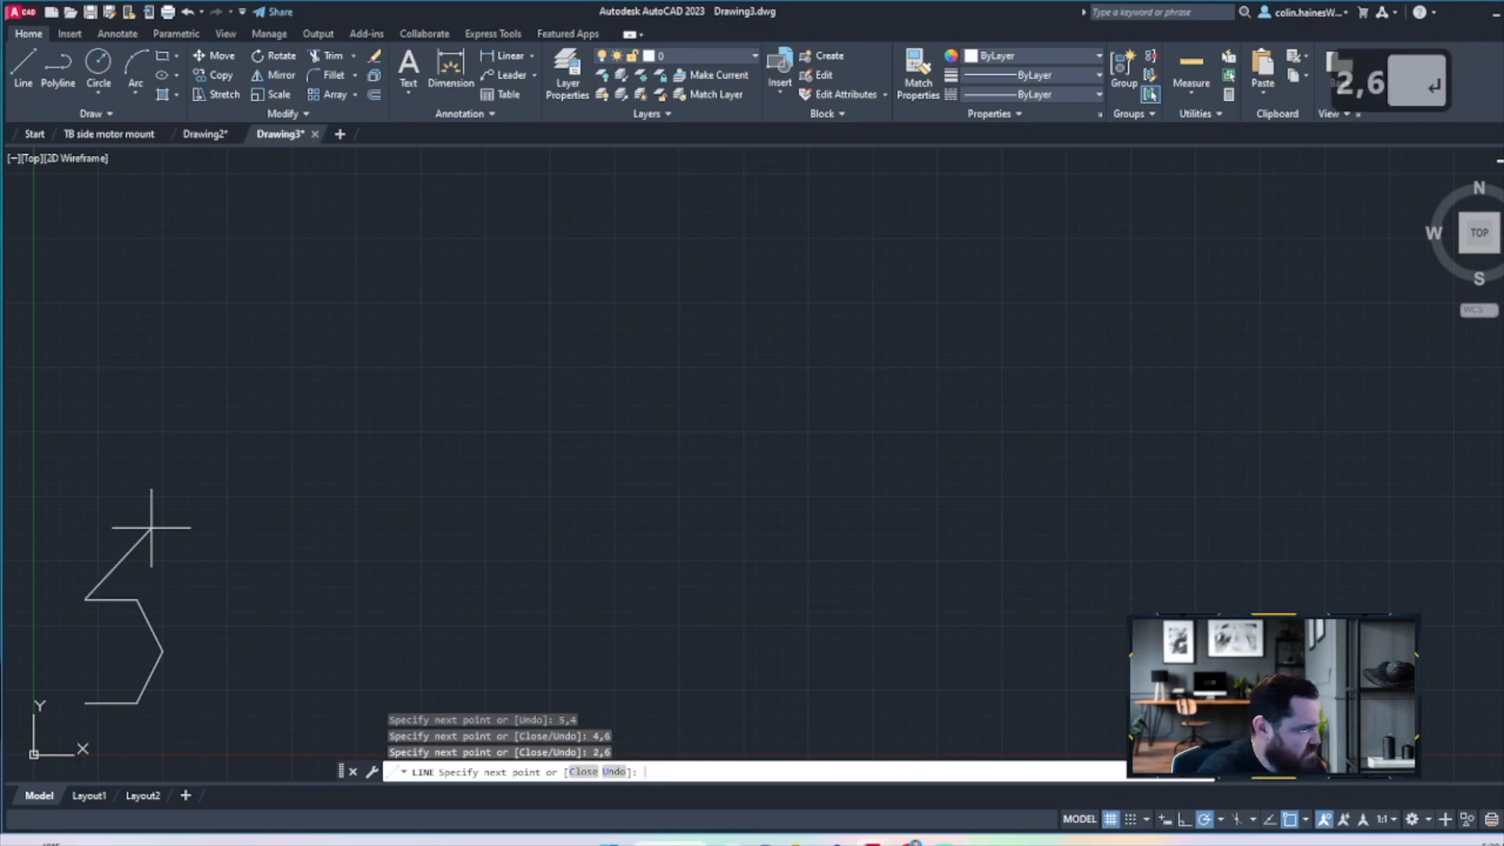
key(Escape)
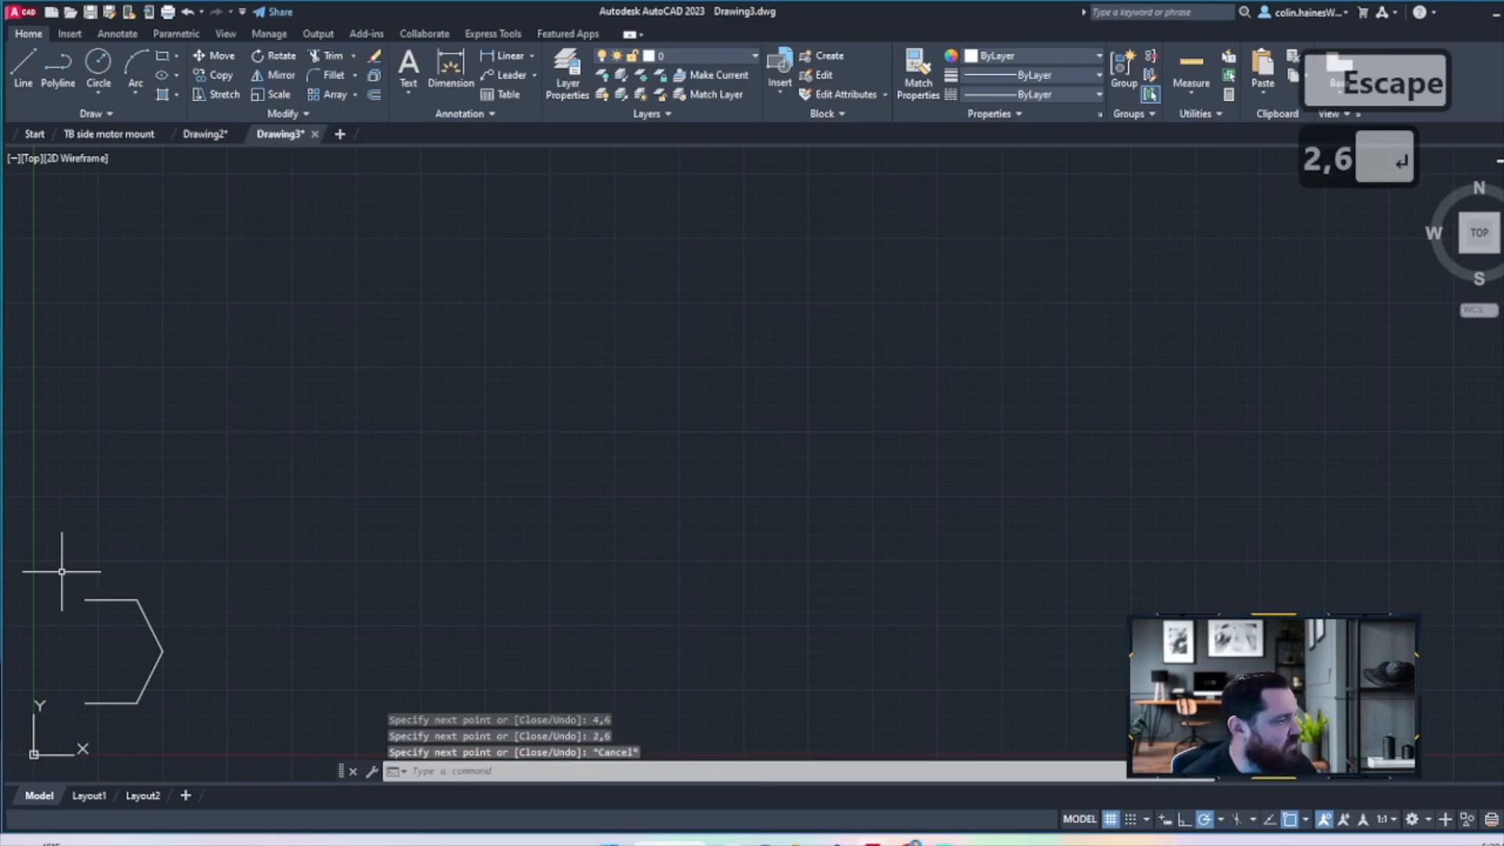
scroll(132, 652, up, 2)
middle_drag(117, 646, 292, 590)
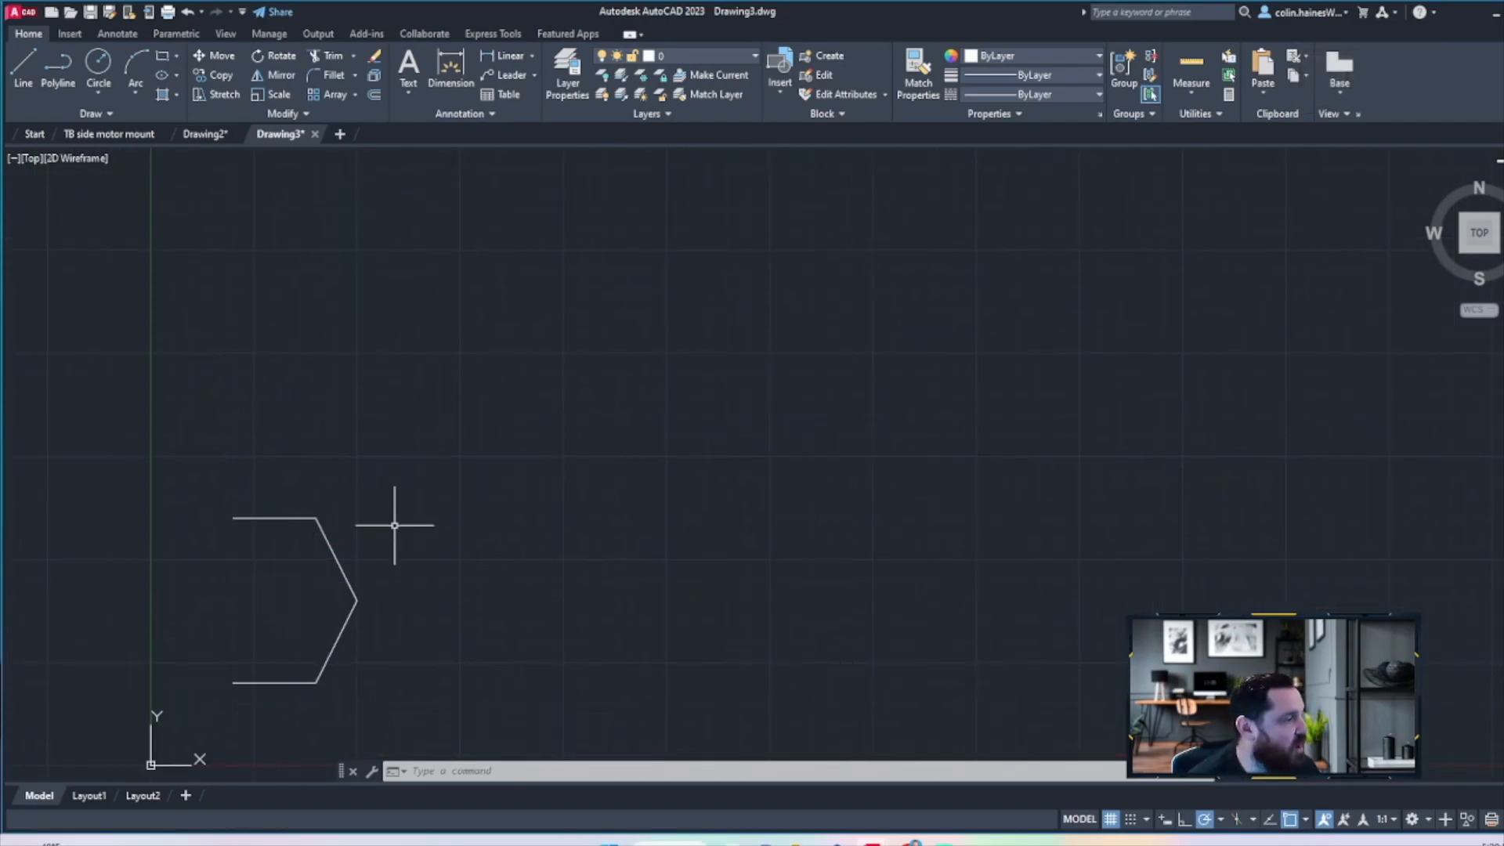
middle_drag(274, 579, 368, 527)
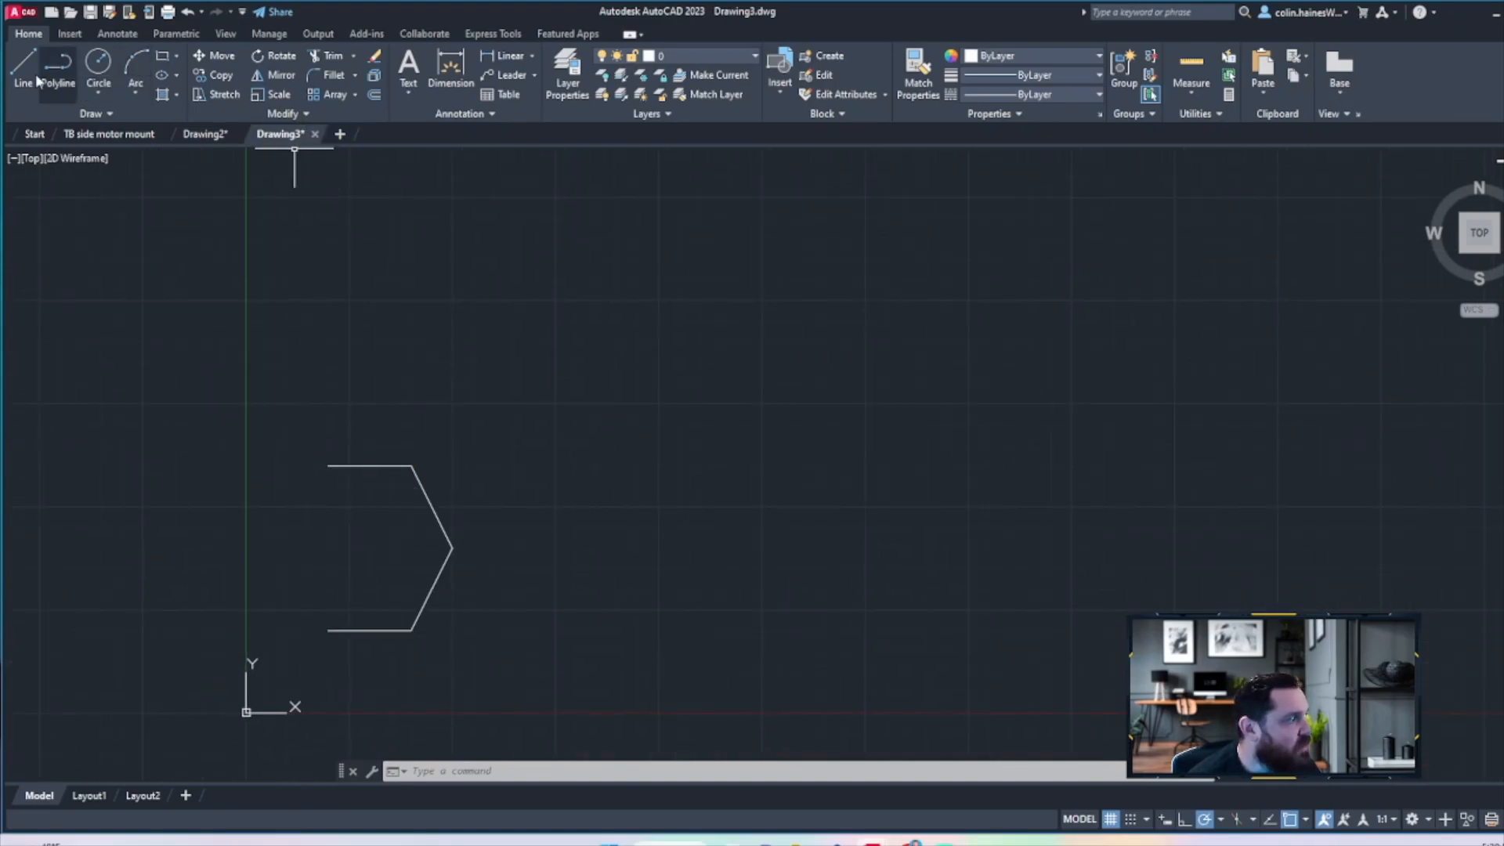
click(215, 75)
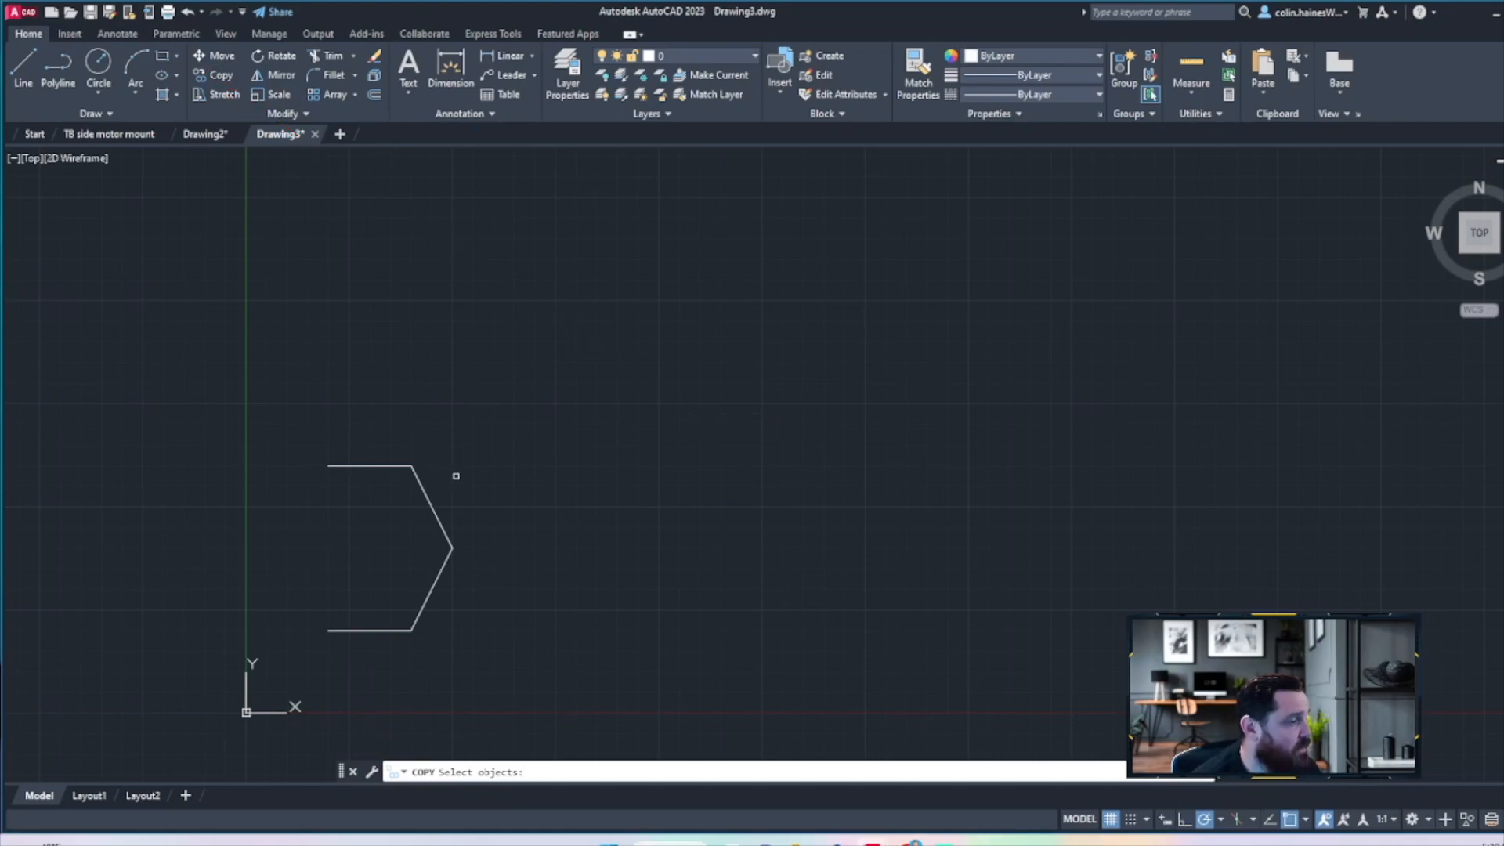
click(434, 534)
click(438, 571)
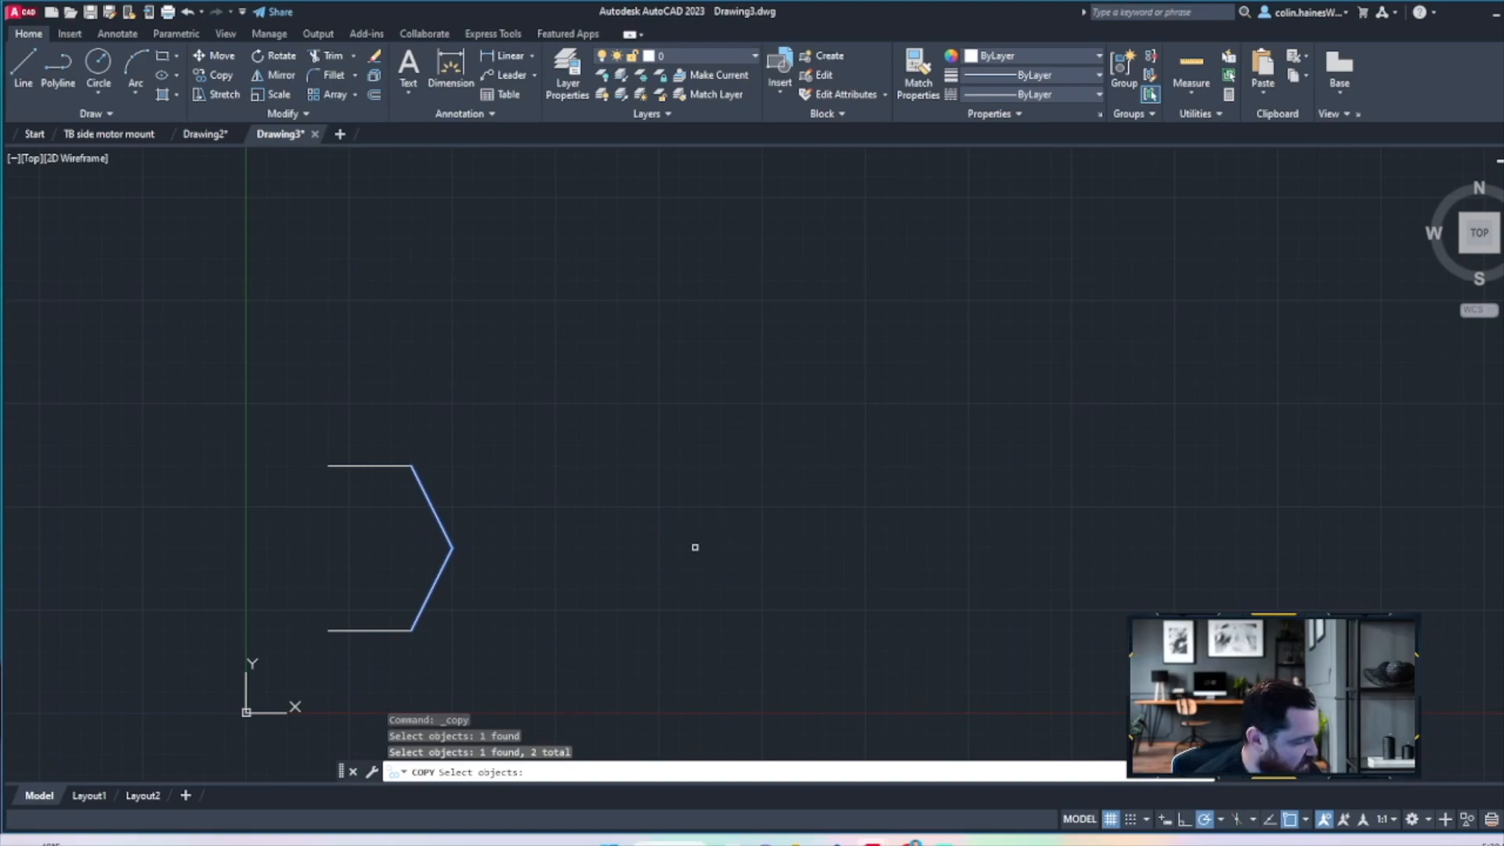
key(Escape)
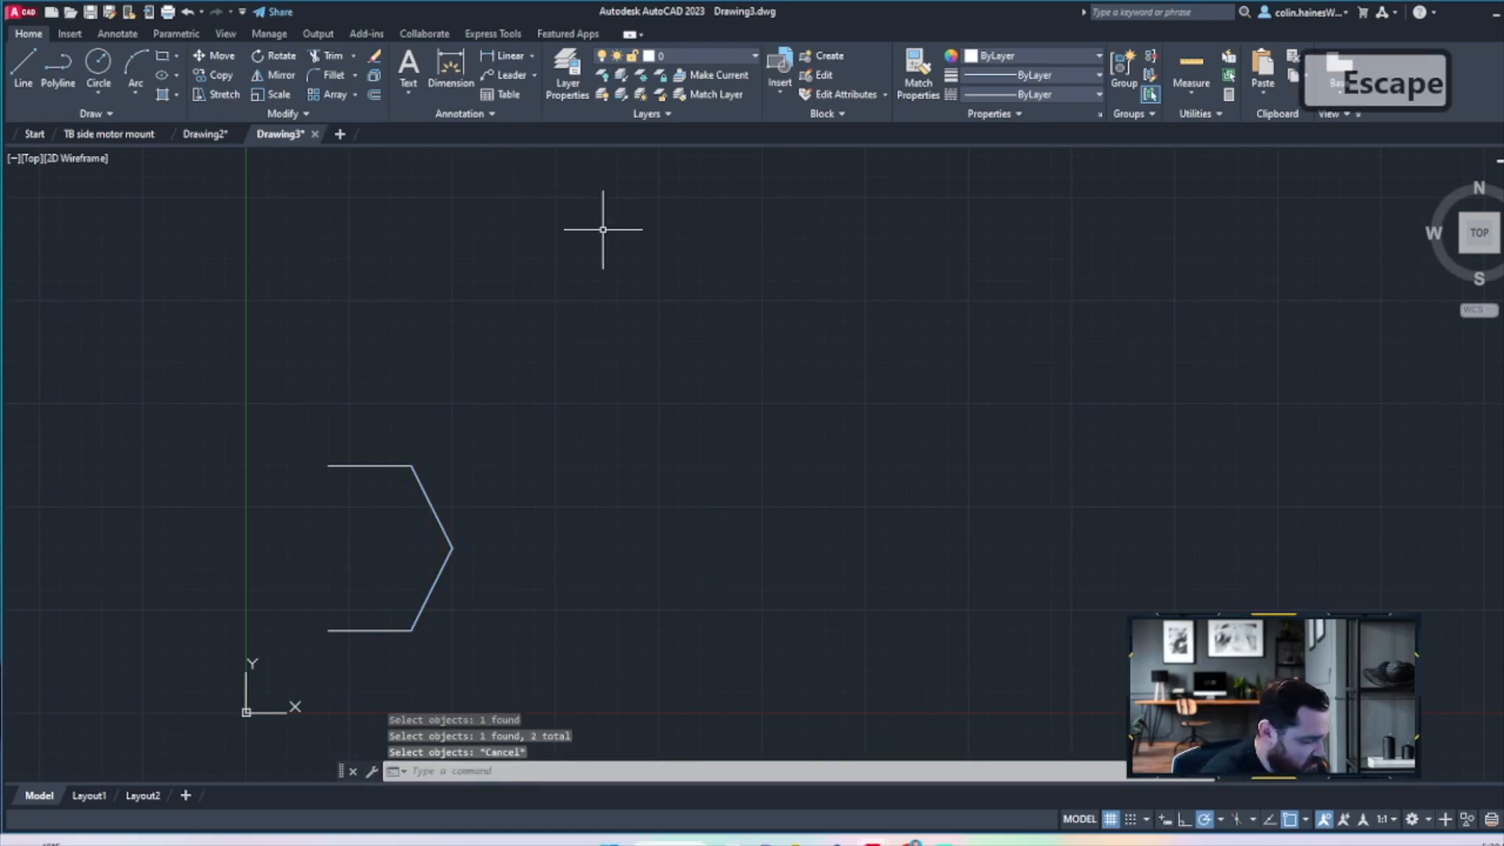
Copy the two slanted lines from their lower endpoint to the midpoint of the lower horizontal line
text(copy)
key(Return)
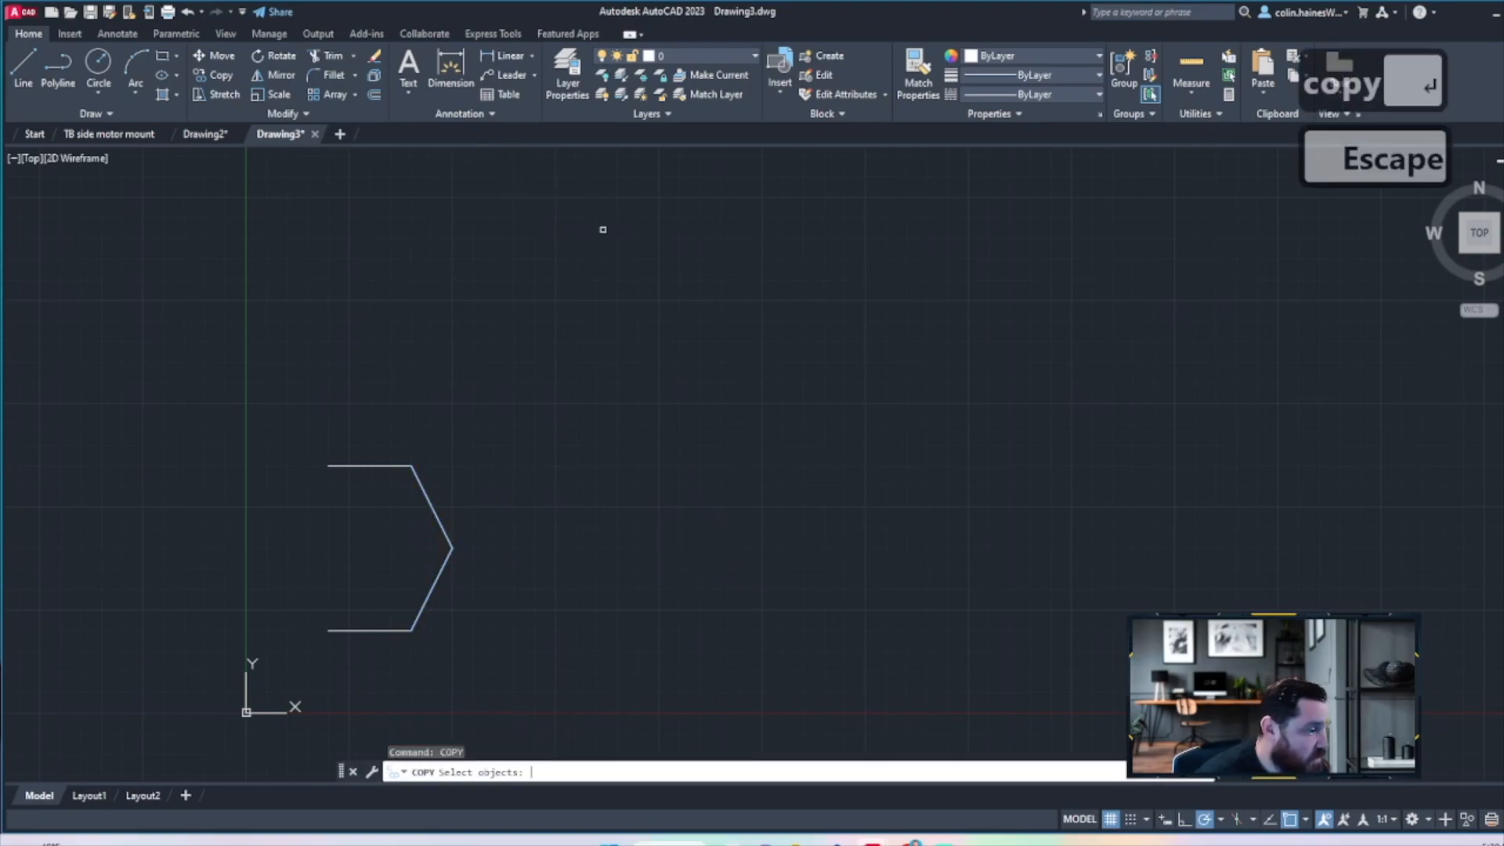
click(486, 480)
click(433, 597)
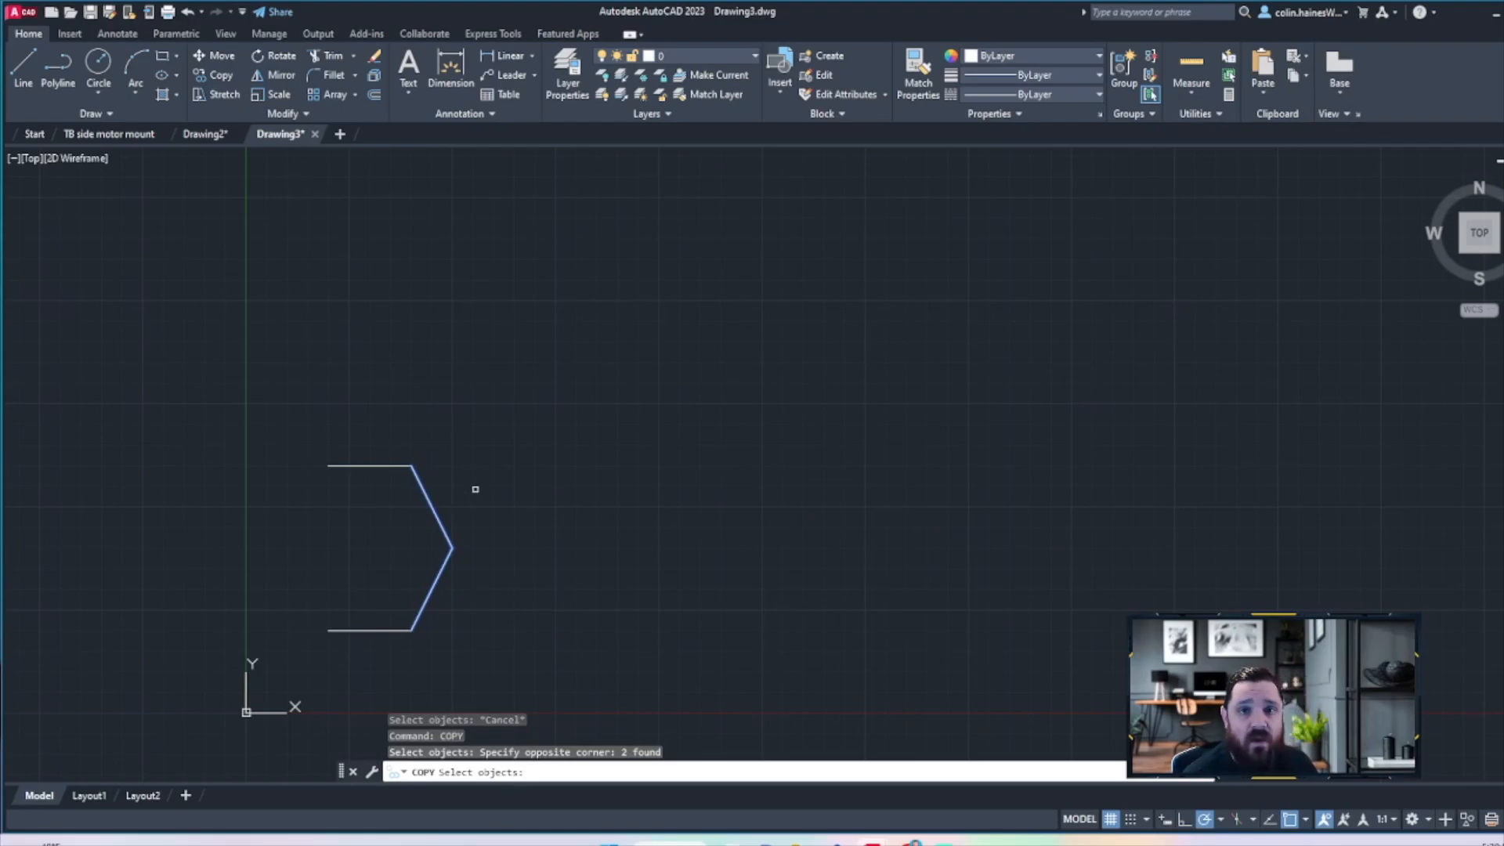
key(Return)
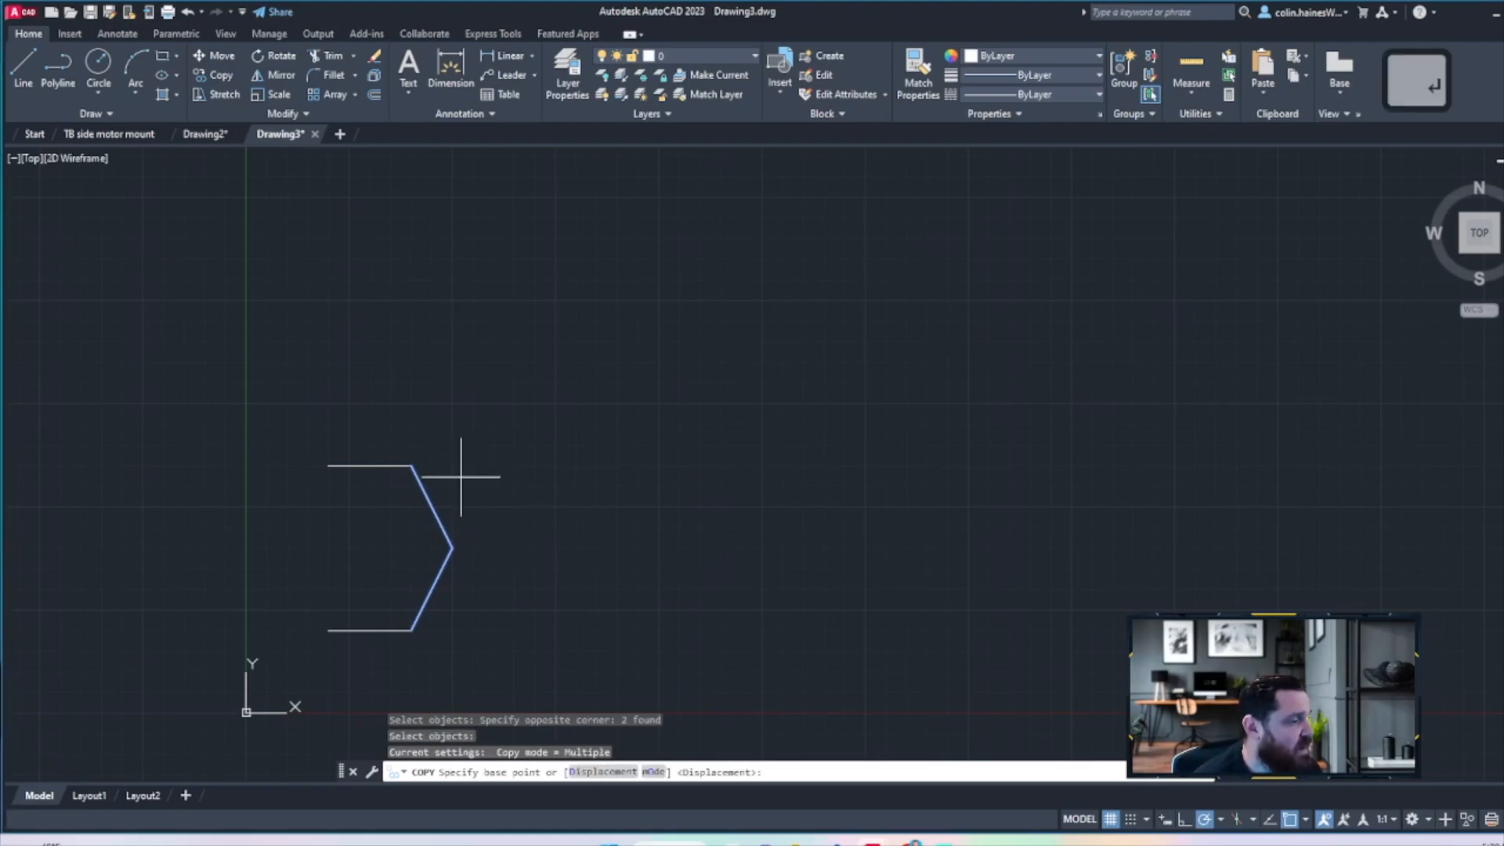
click(411, 630)
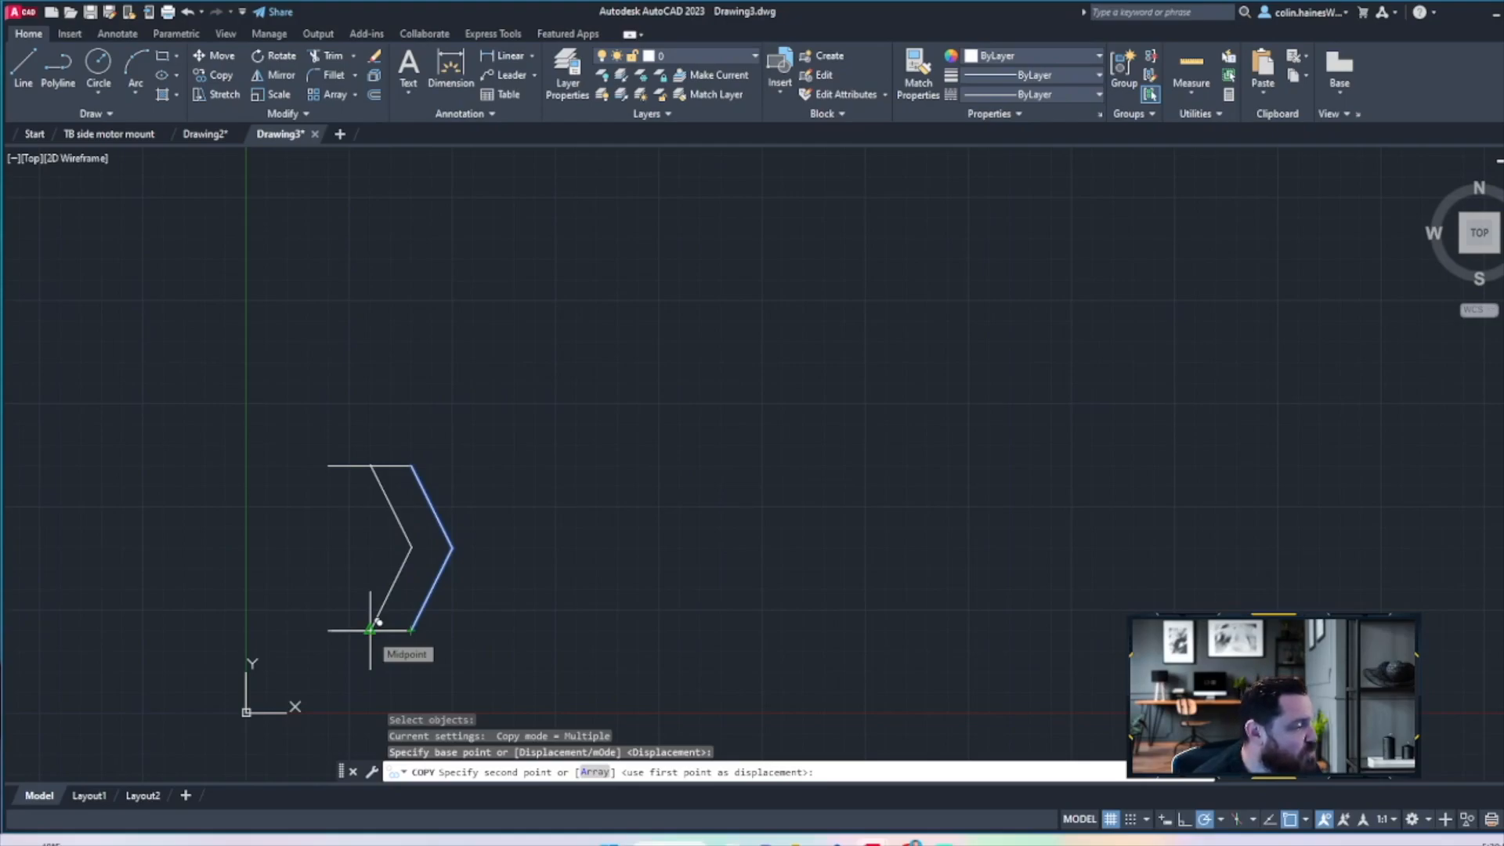
click(368, 629)
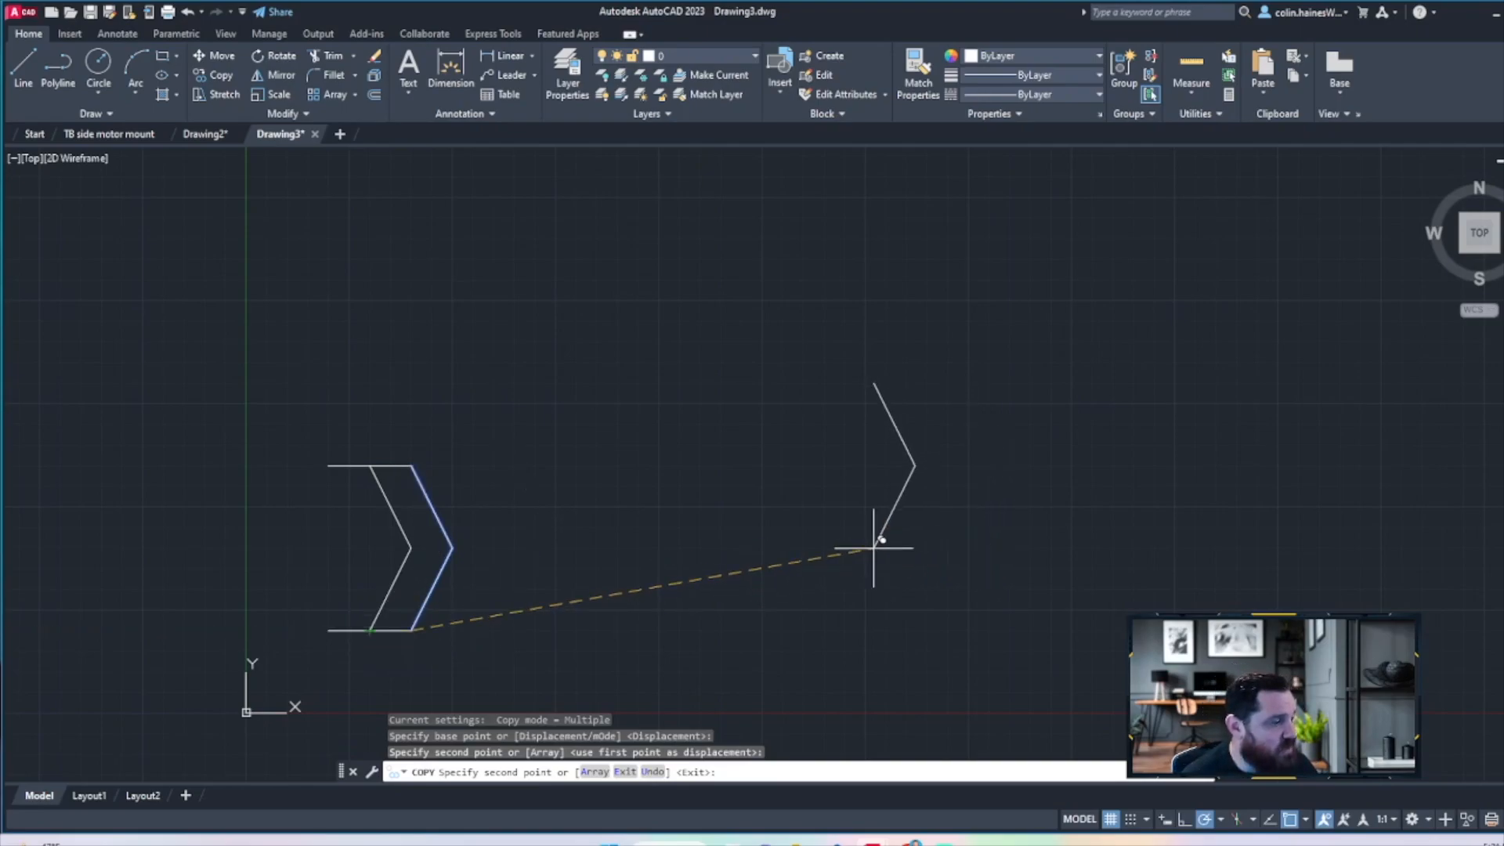
key(Return)
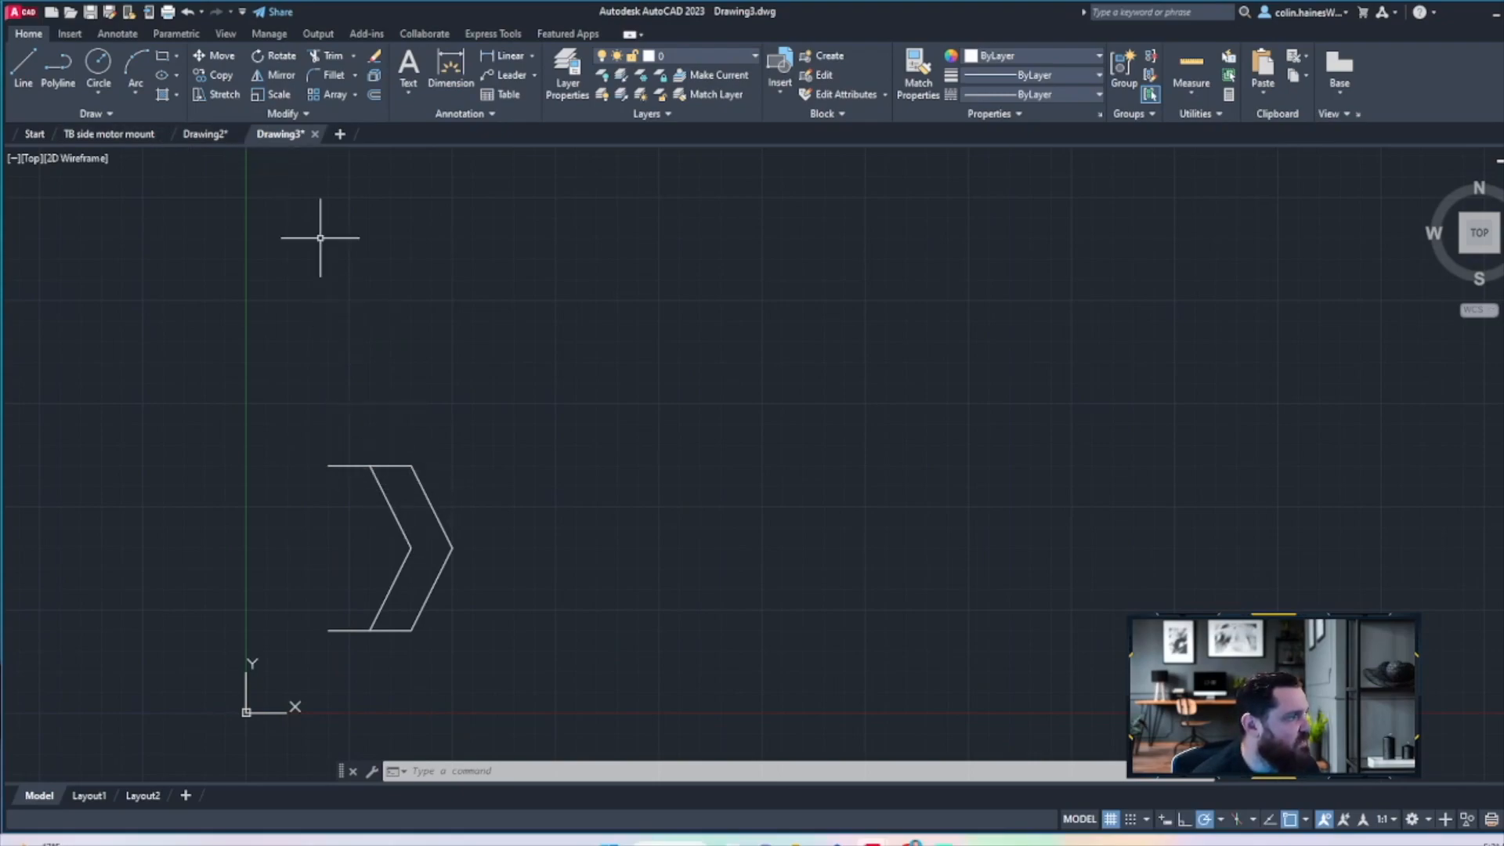
Move the copied pair of slanted lines from their lower endpoint to the lower horizontal line's left endpoint, closing the chevron
click(207, 56)
click(402, 510)
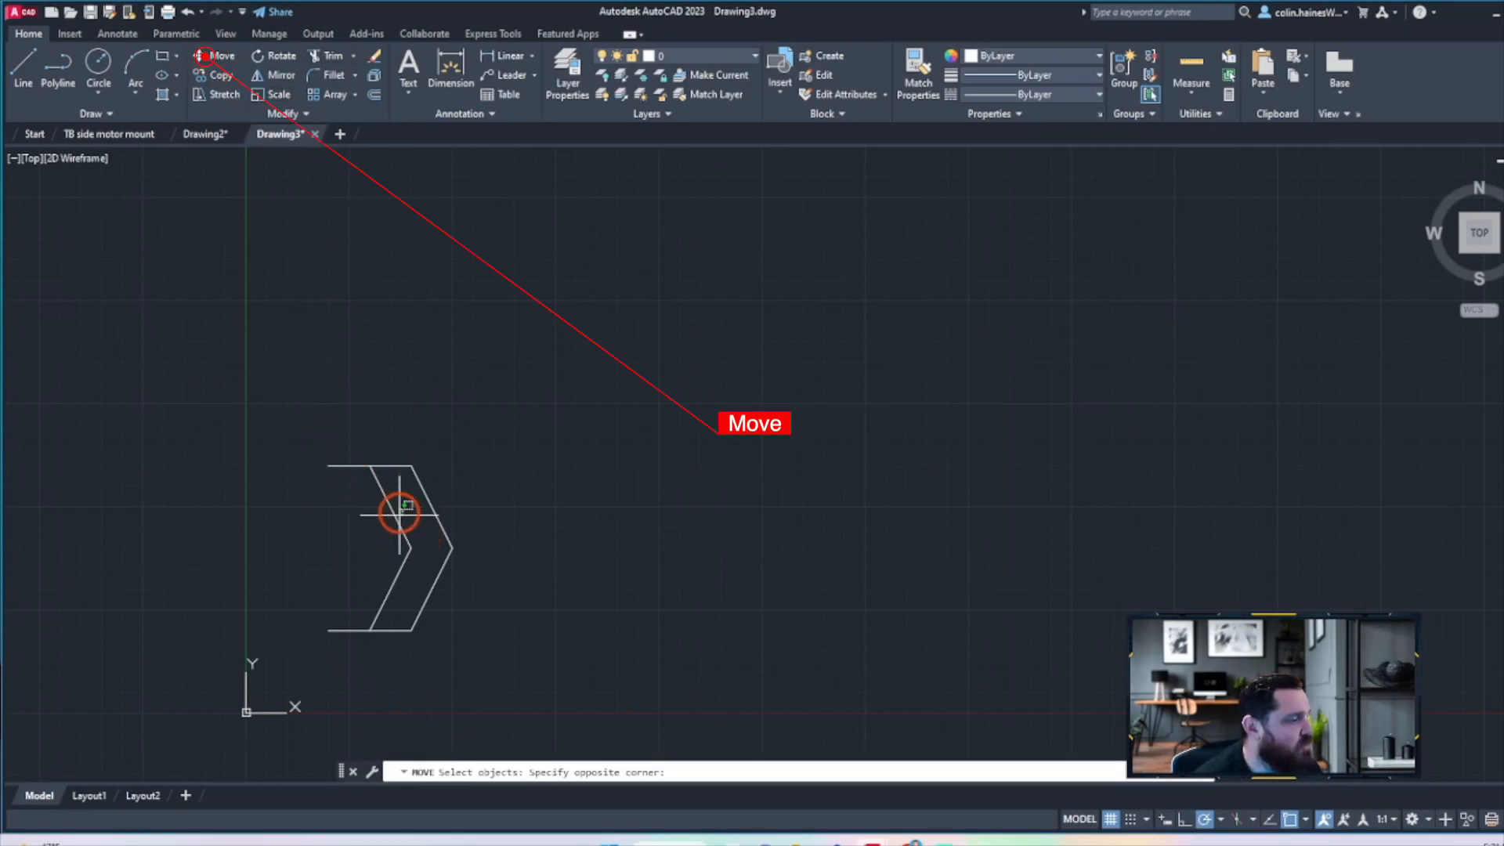
click(379, 580)
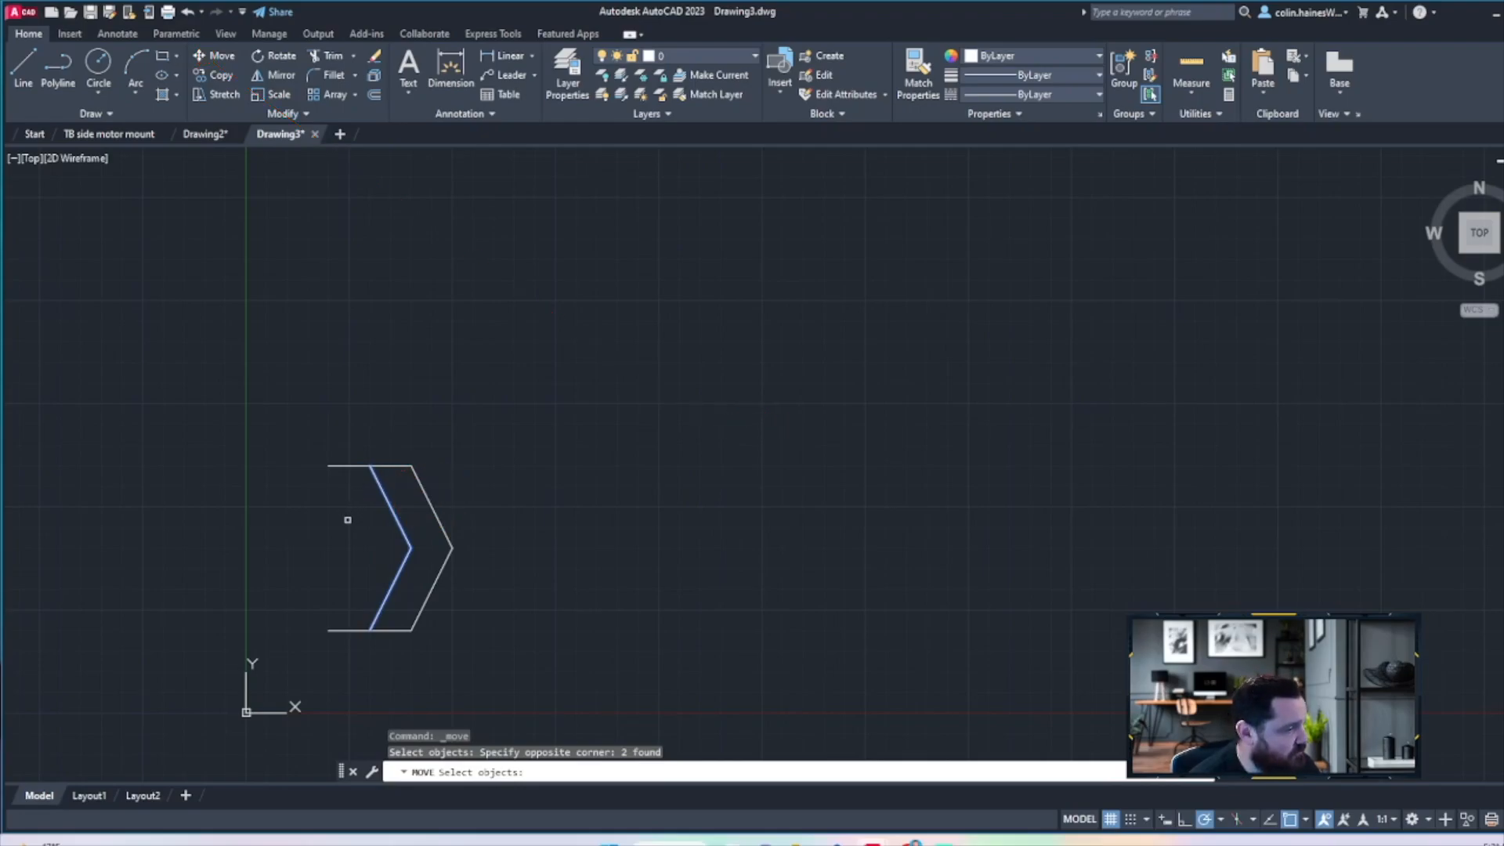
key(Return)
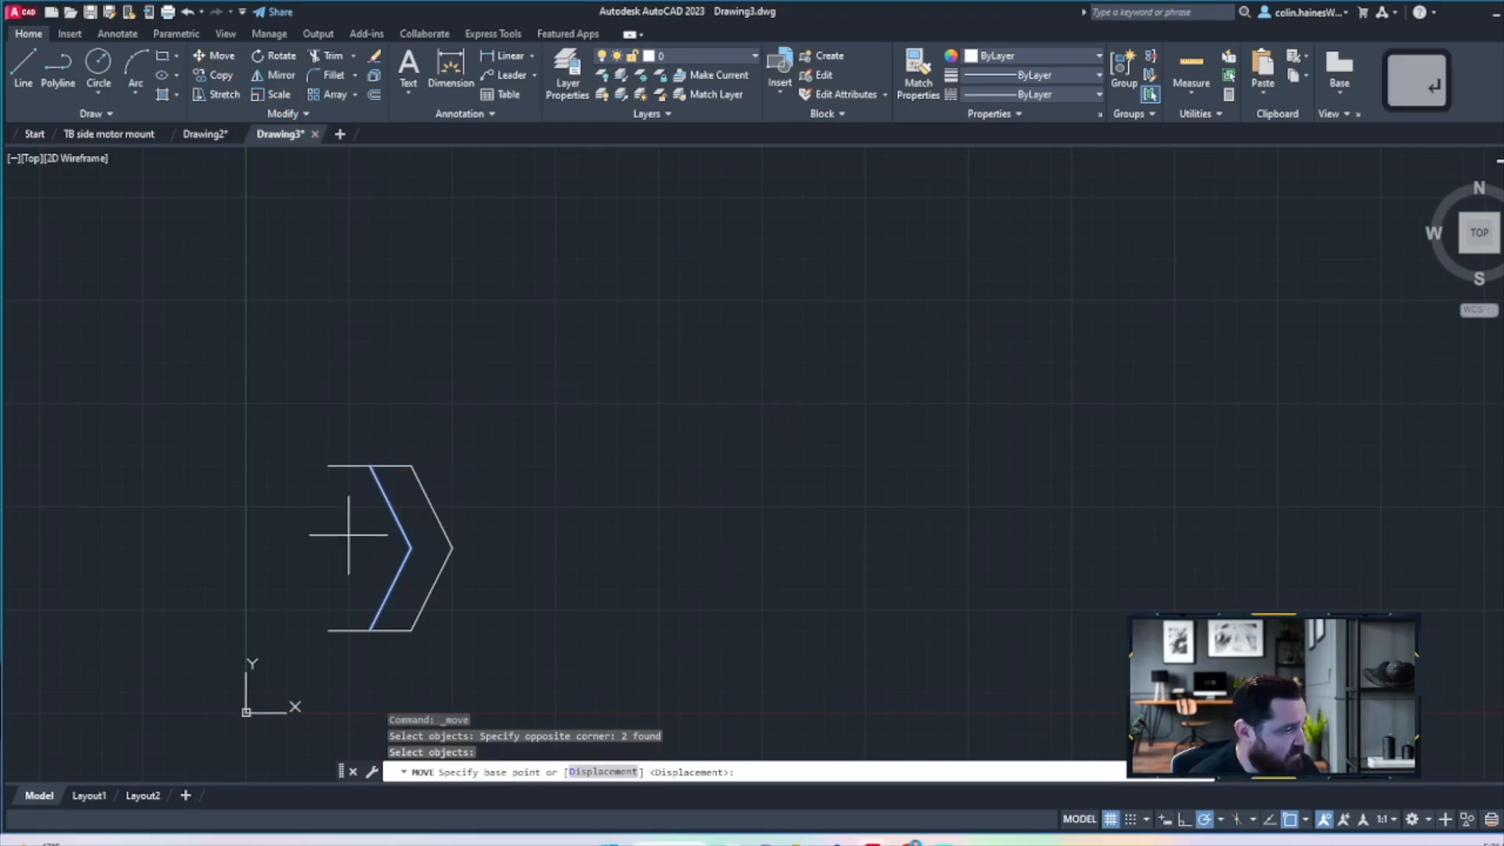
click(370, 630)
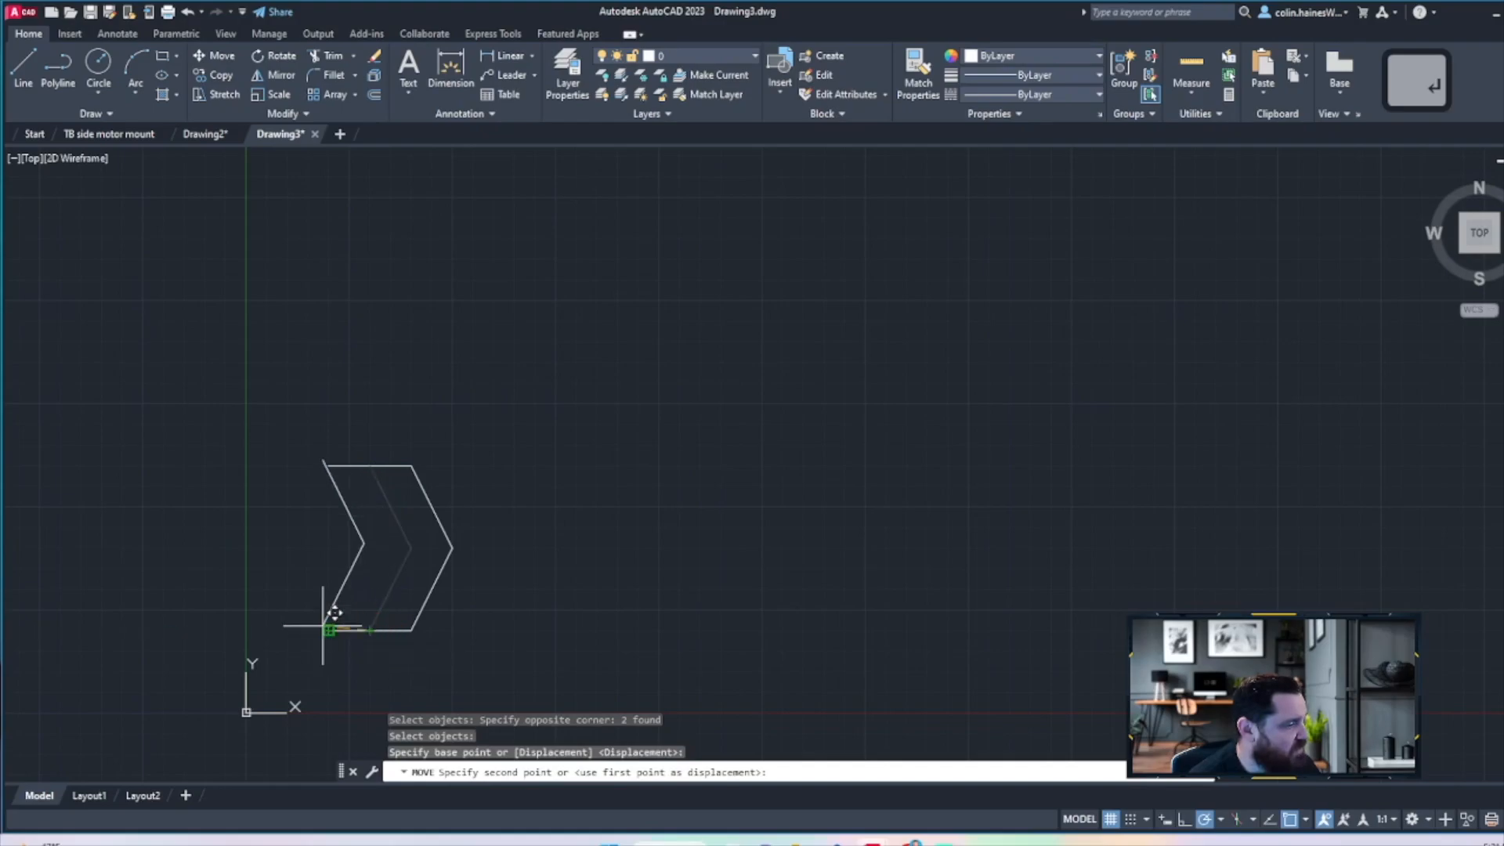
click(328, 630)
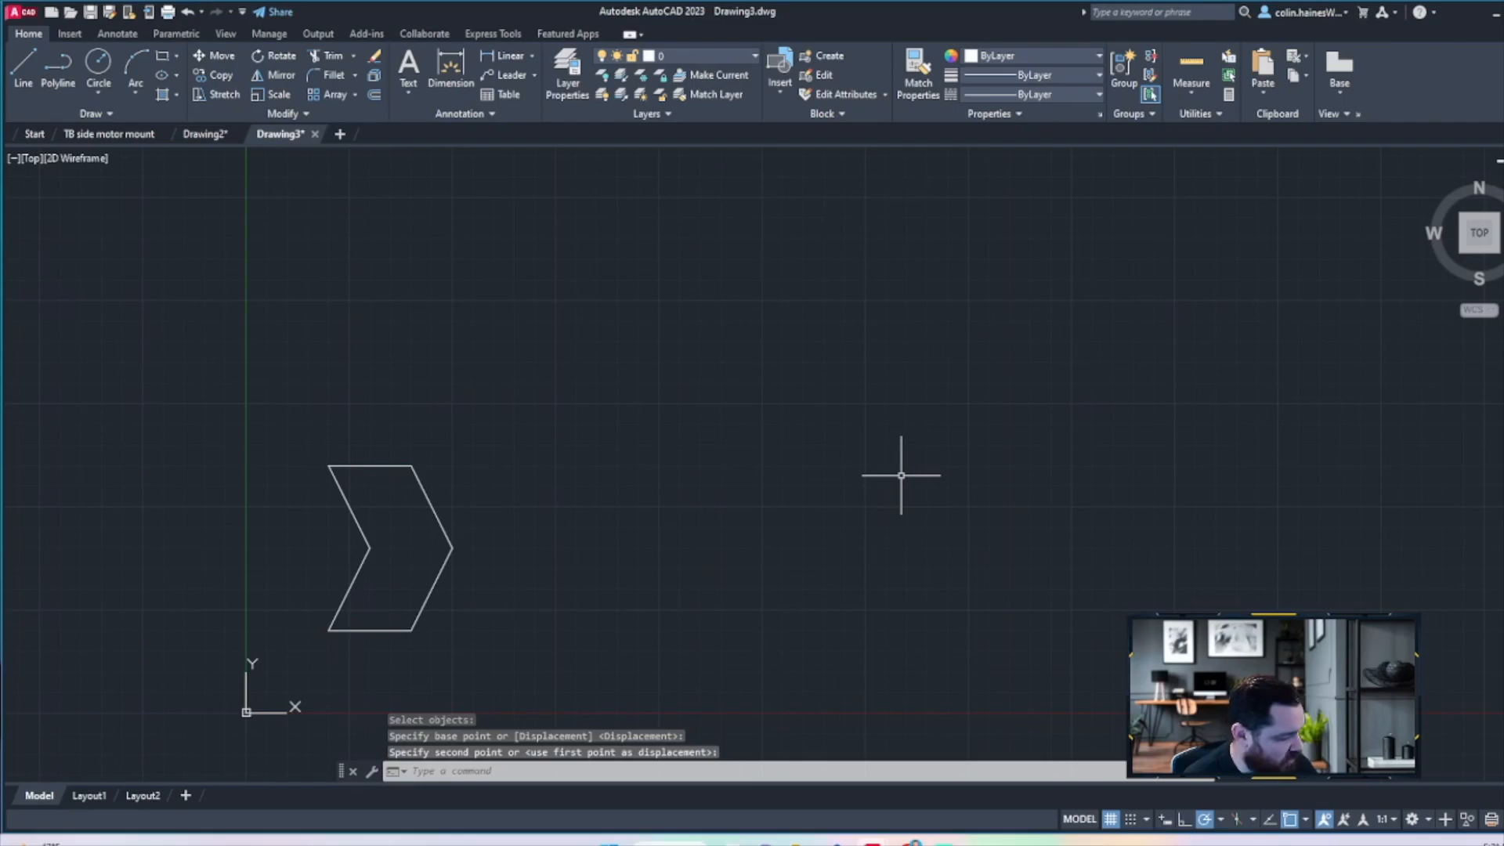
key(Escape)
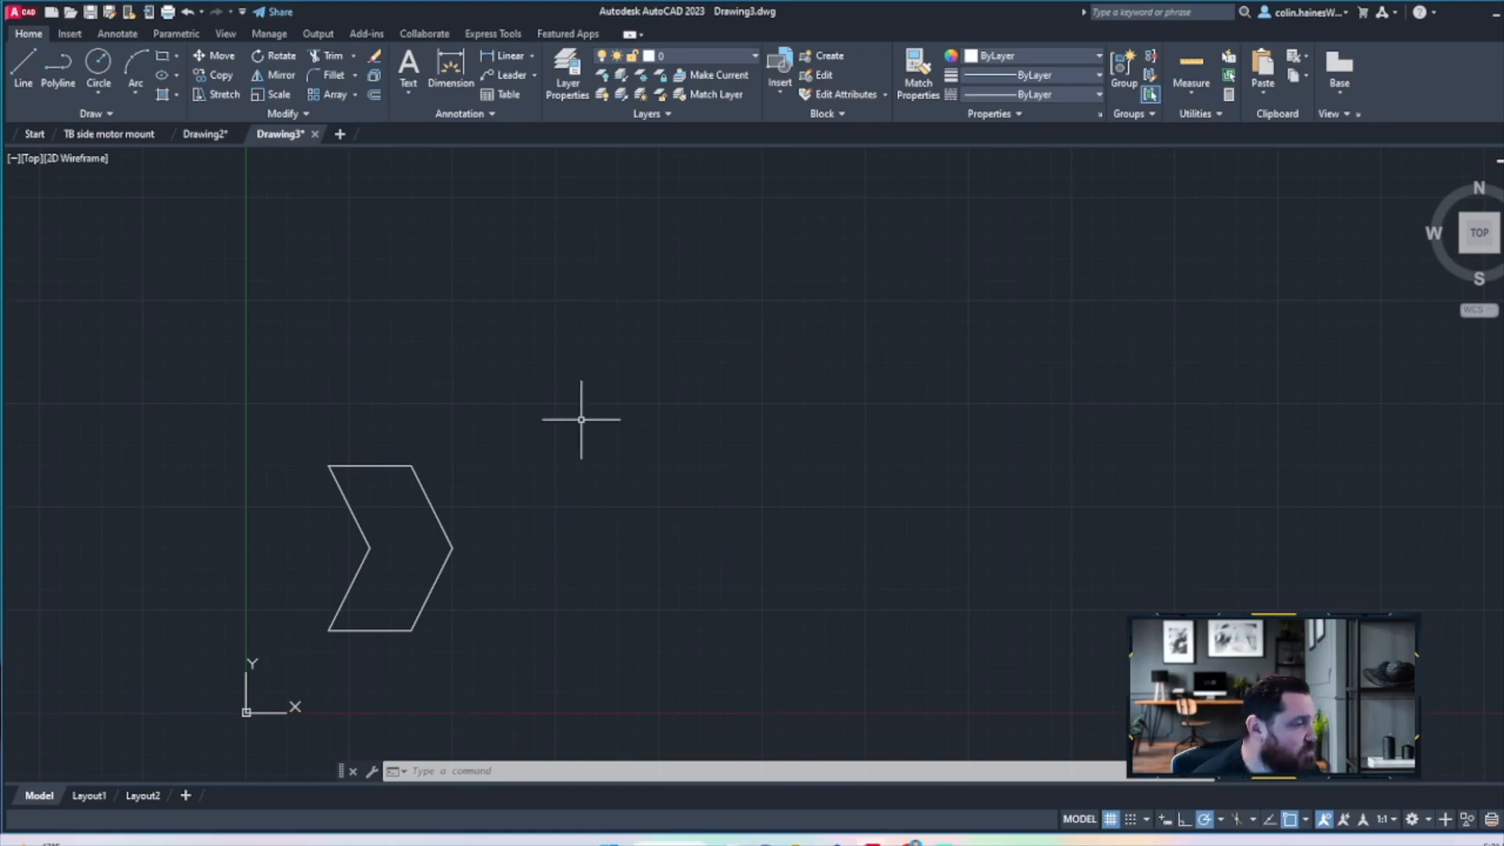
Copy the whole chevron twice from its lower-left corner, using relative polar displacements @4<0 and @8<0
text(copy)
key(Return)
click(513, 379)
click(275, 688)
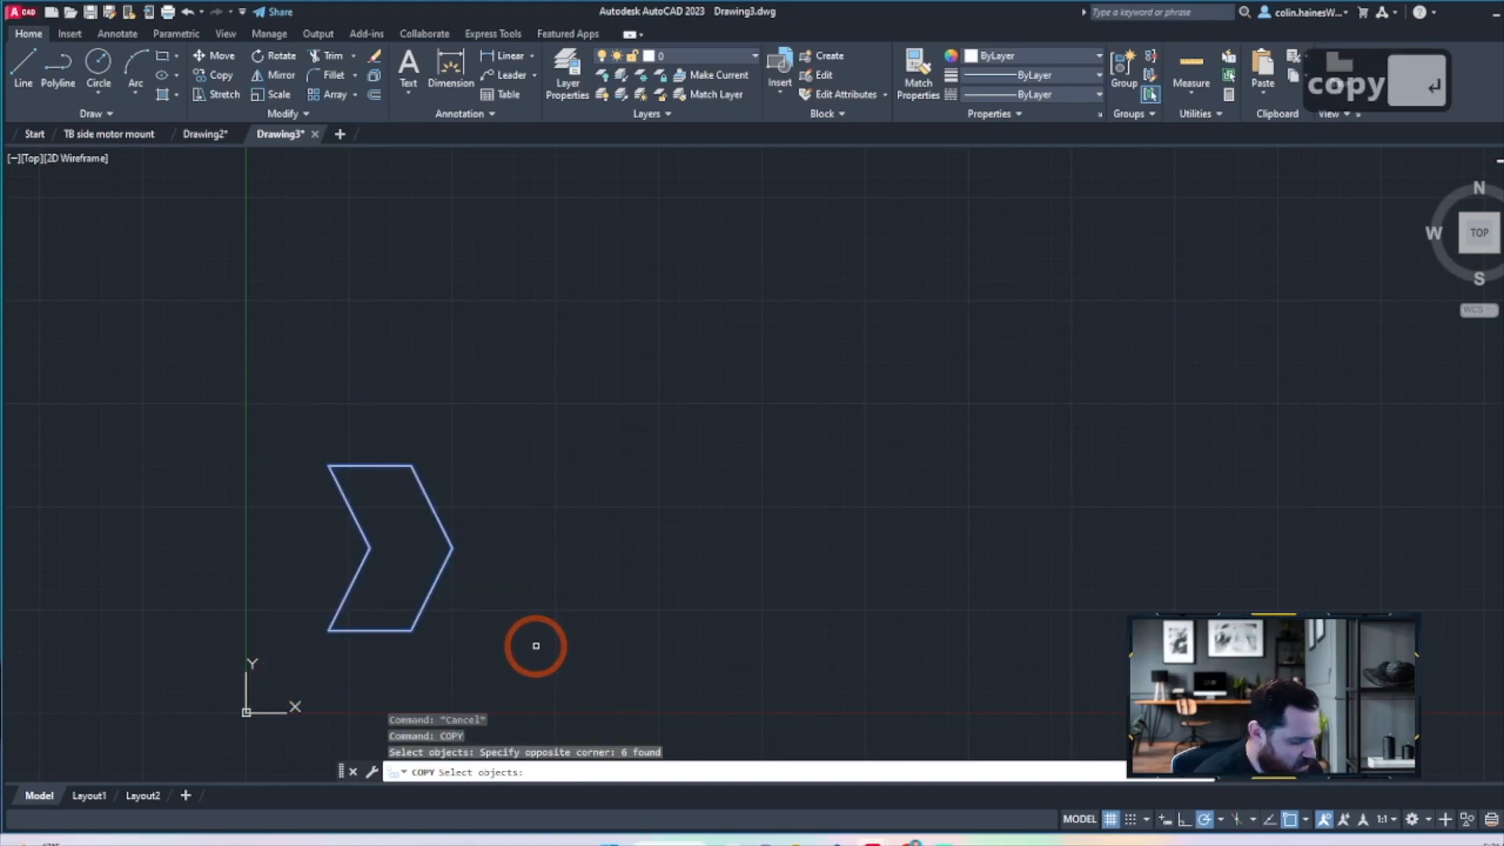
key(Return)
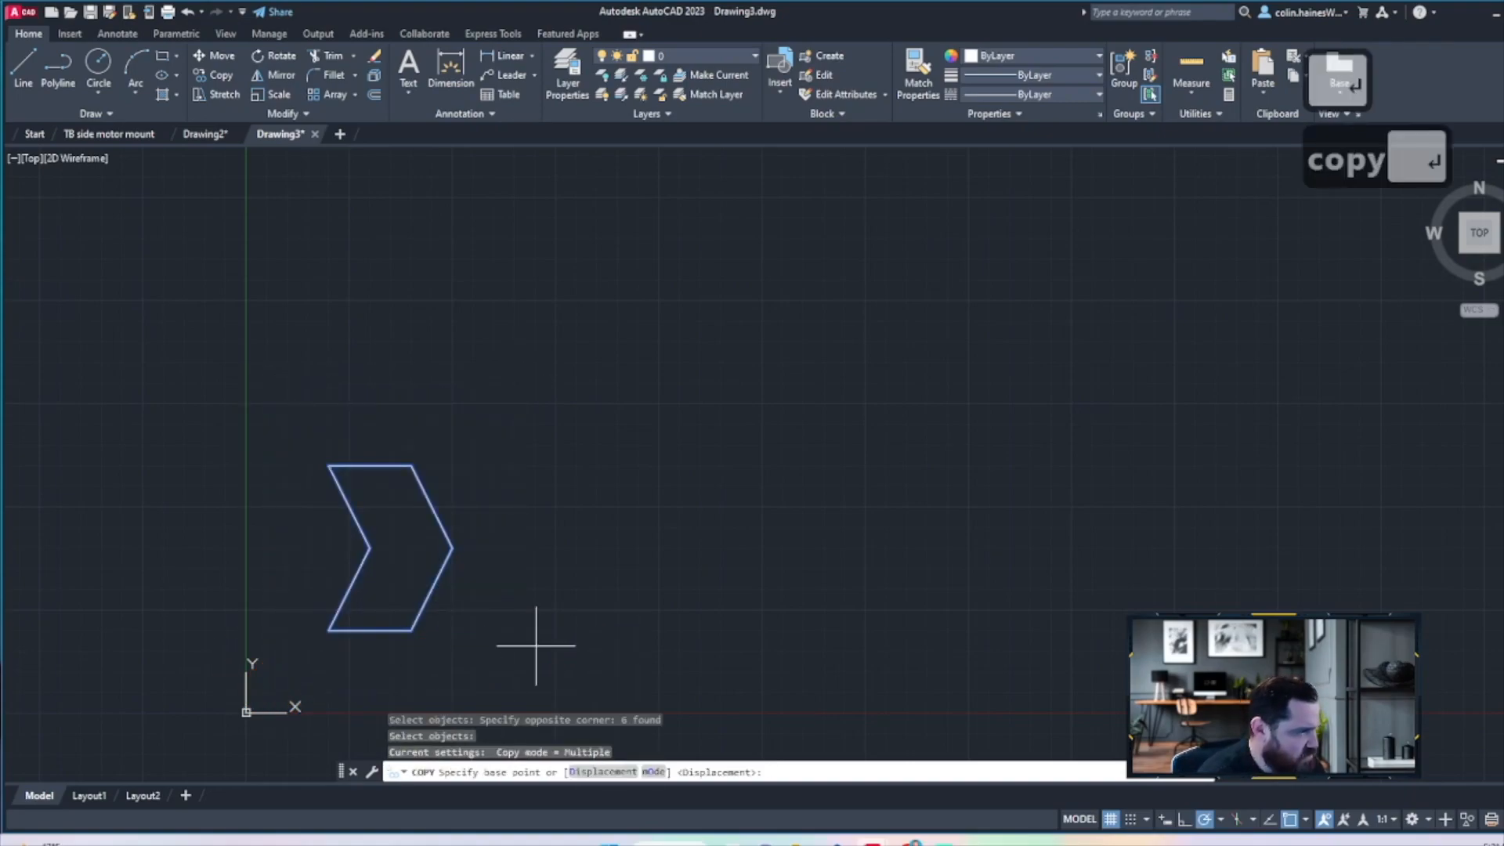
click(329, 630)
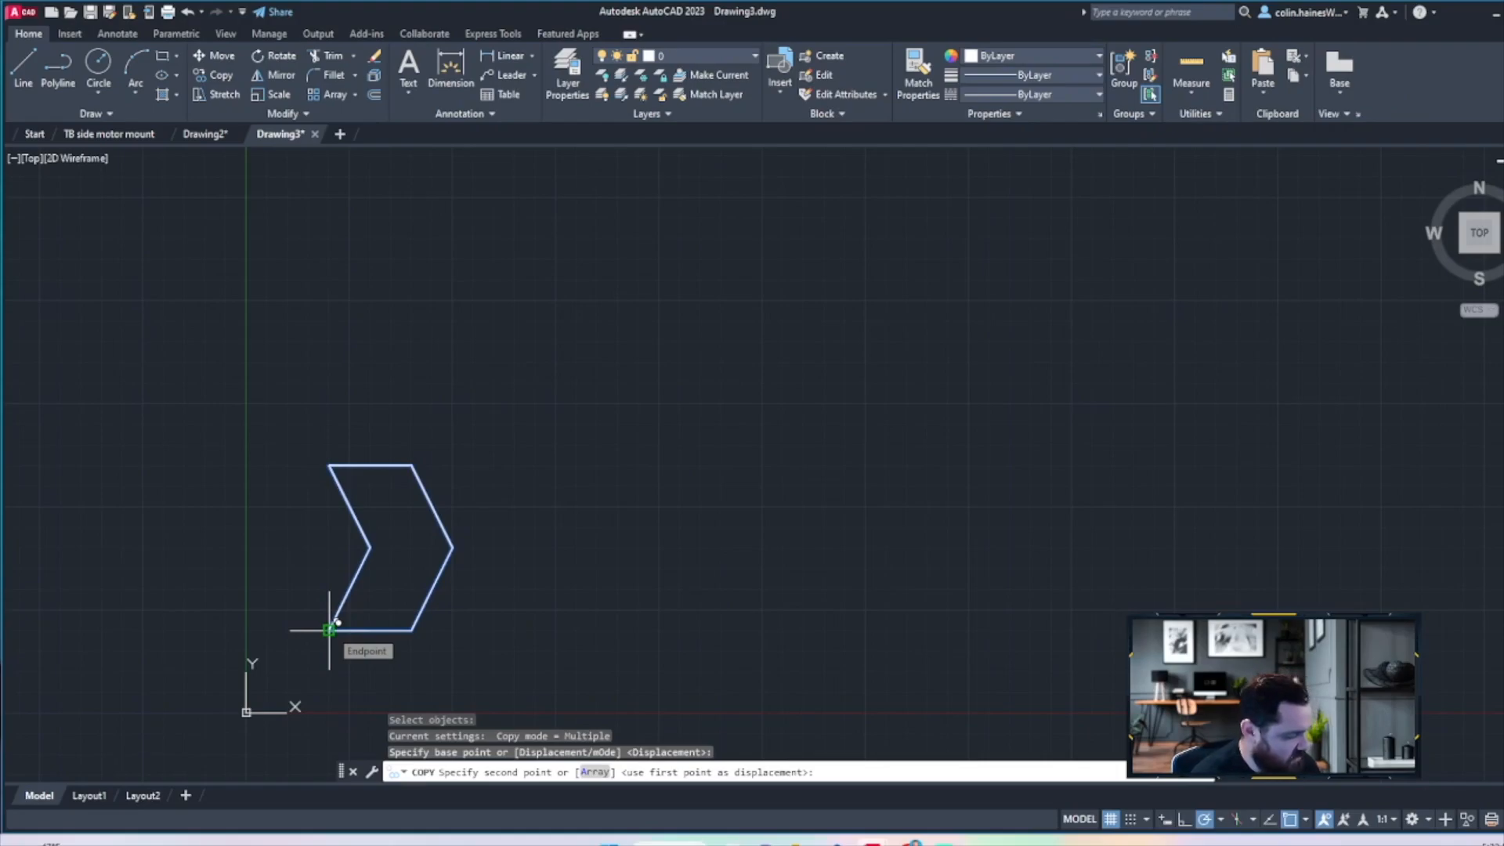
text(@)
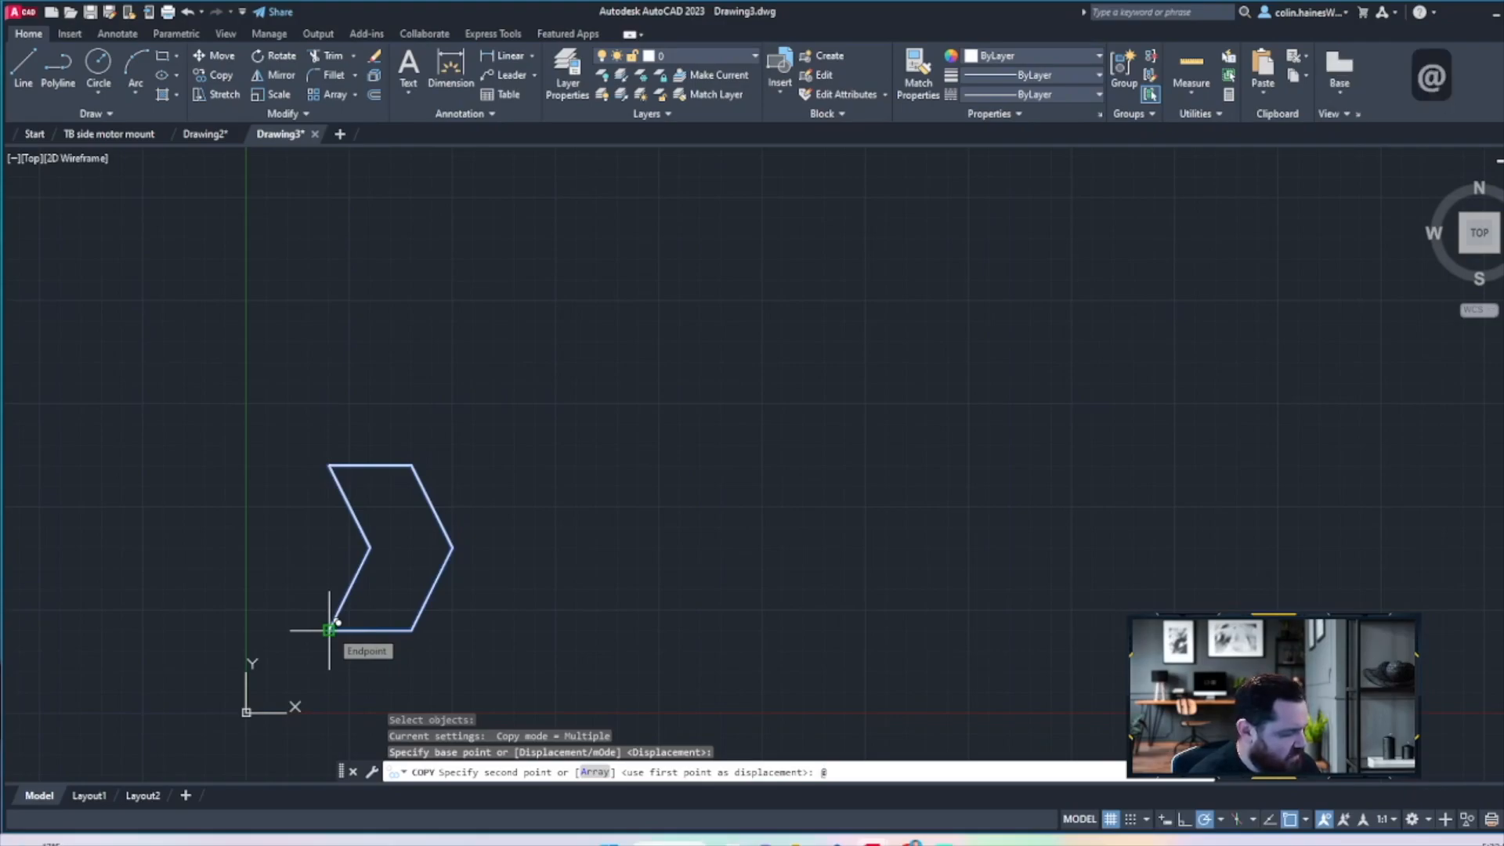
text(4<0)
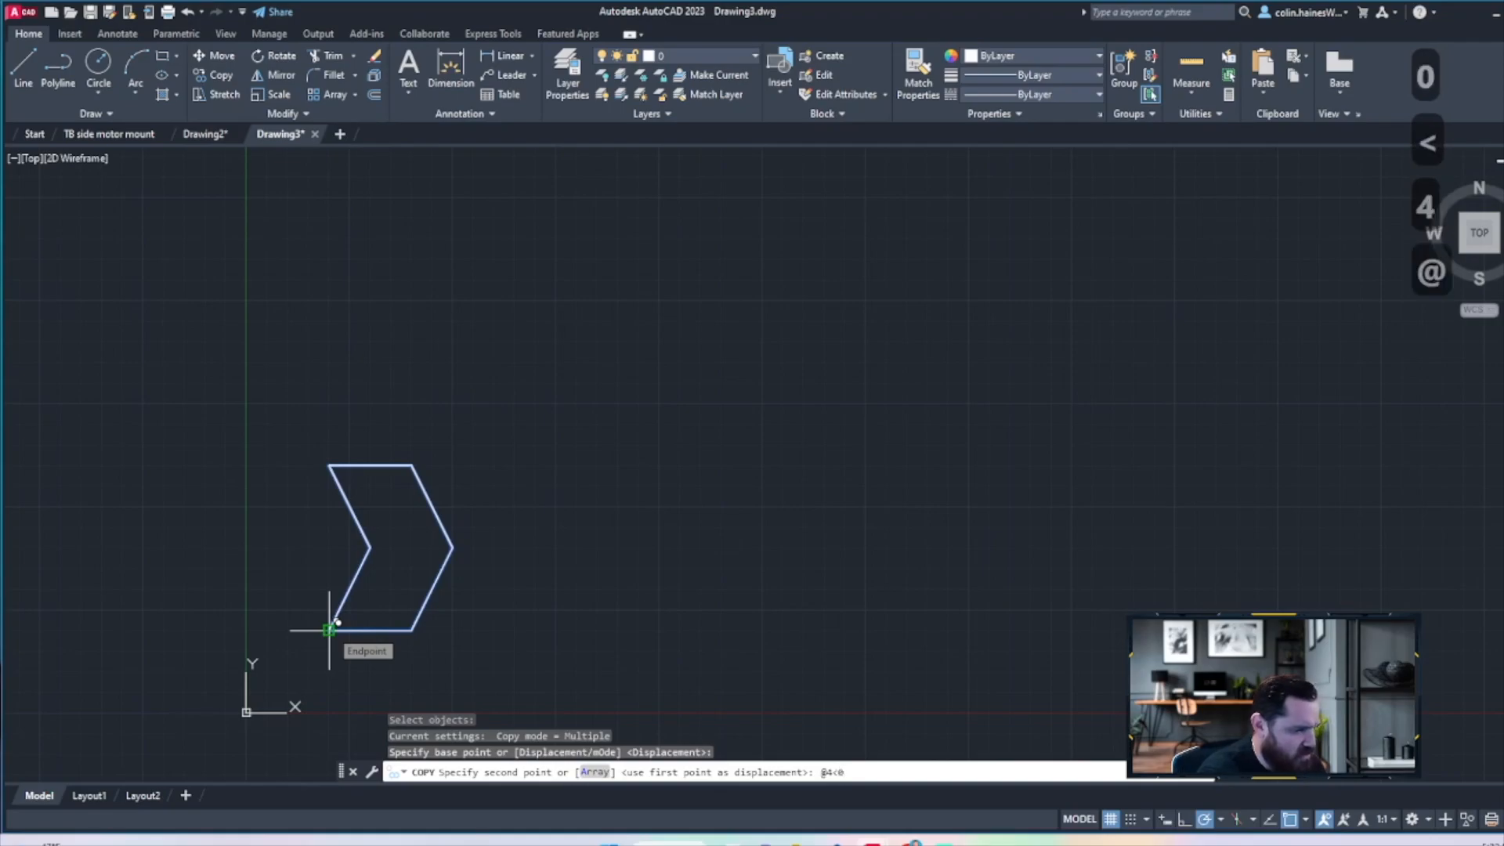
key(Return)
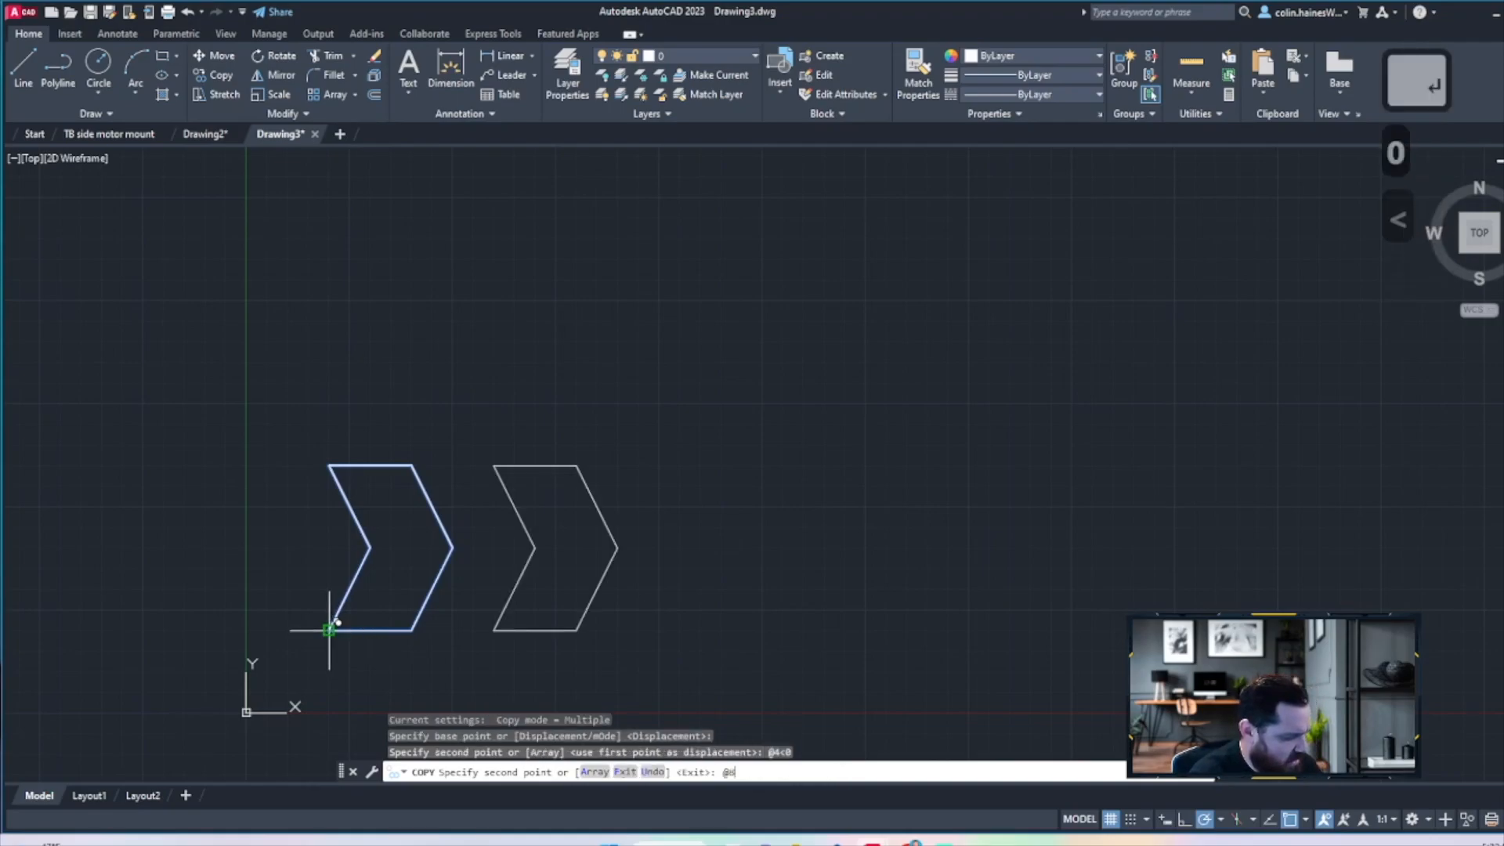
text(@8<0)
key(Return)
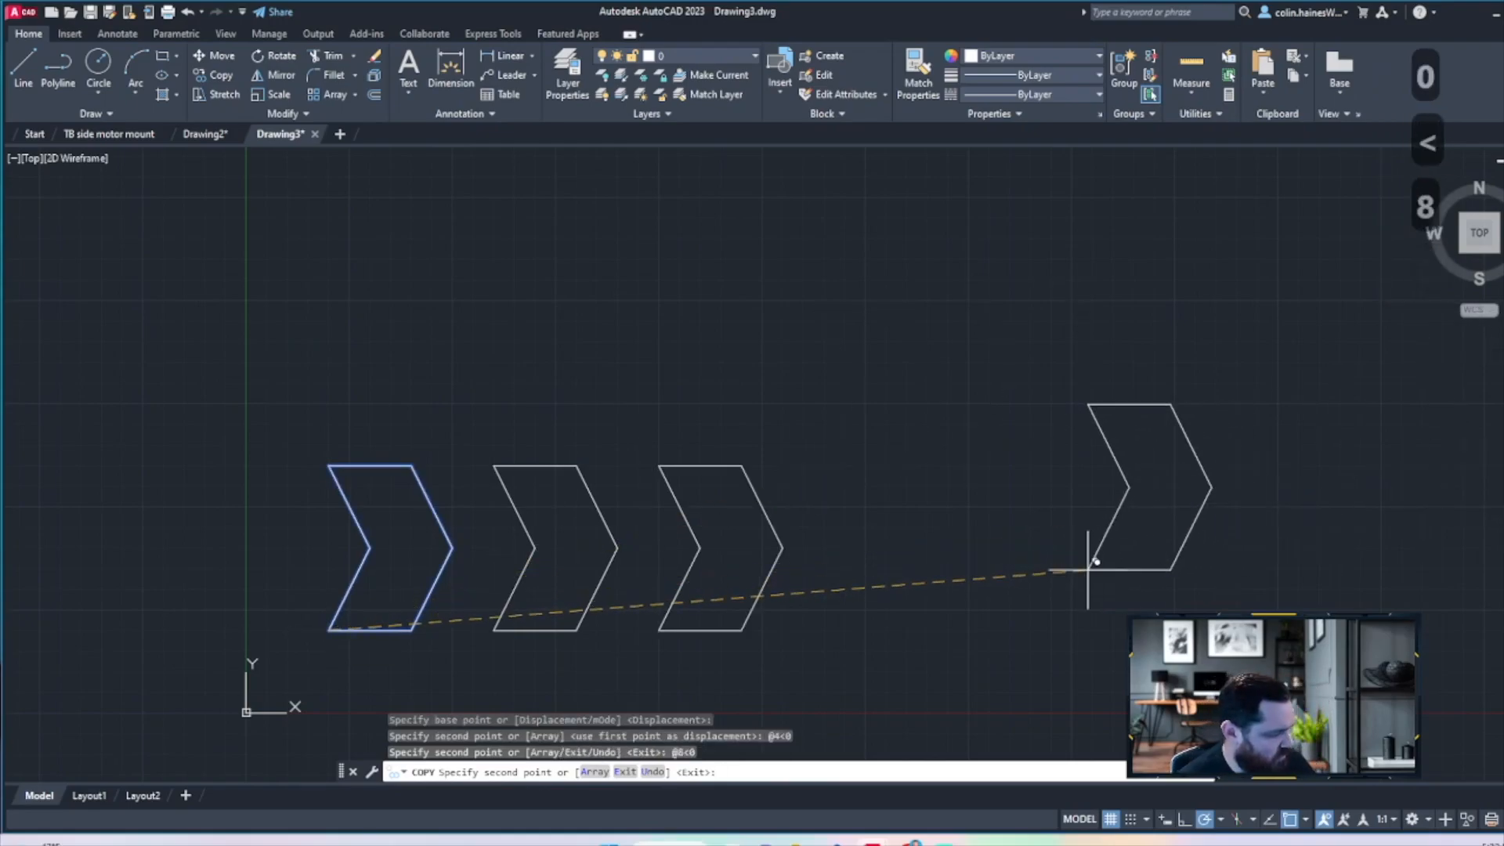
key(Return)
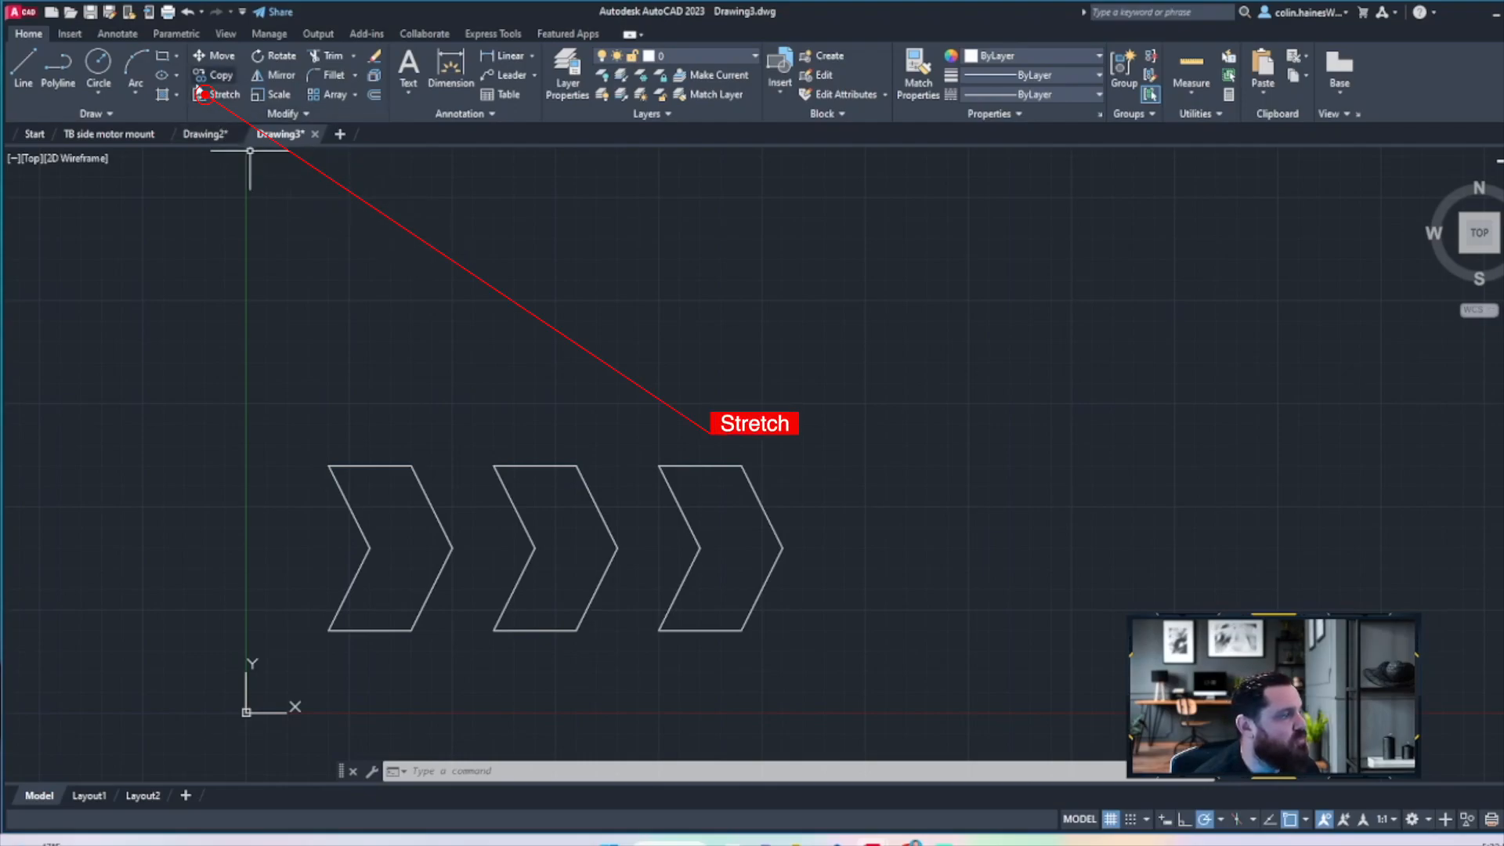
Try a freehand stretch of the middle chevron's top, up and leftward from its top line's midpoint, and undo it
click(204, 94)
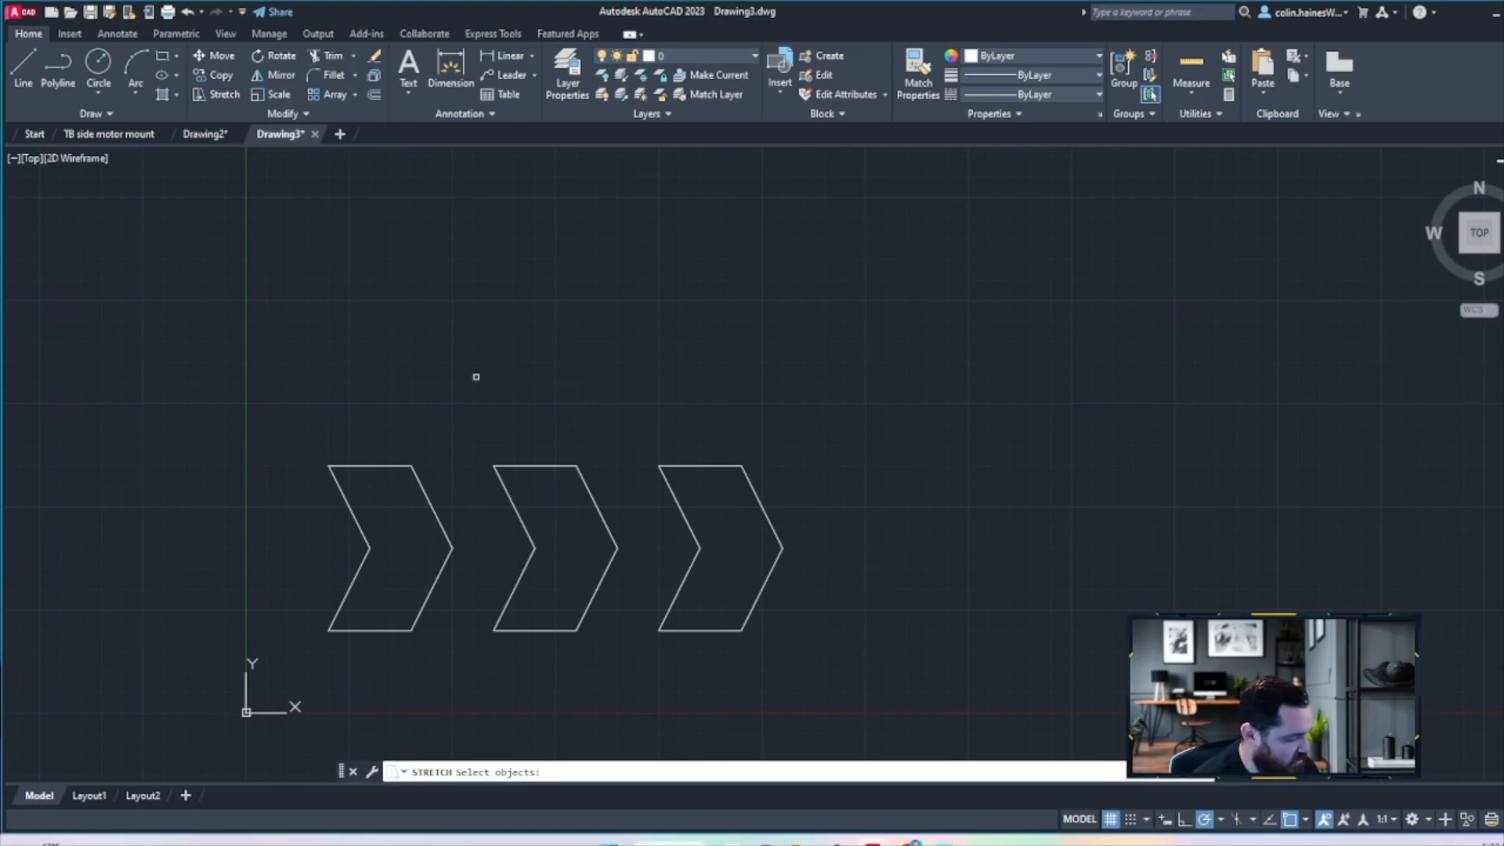
key(Escape)
text(stretvh)
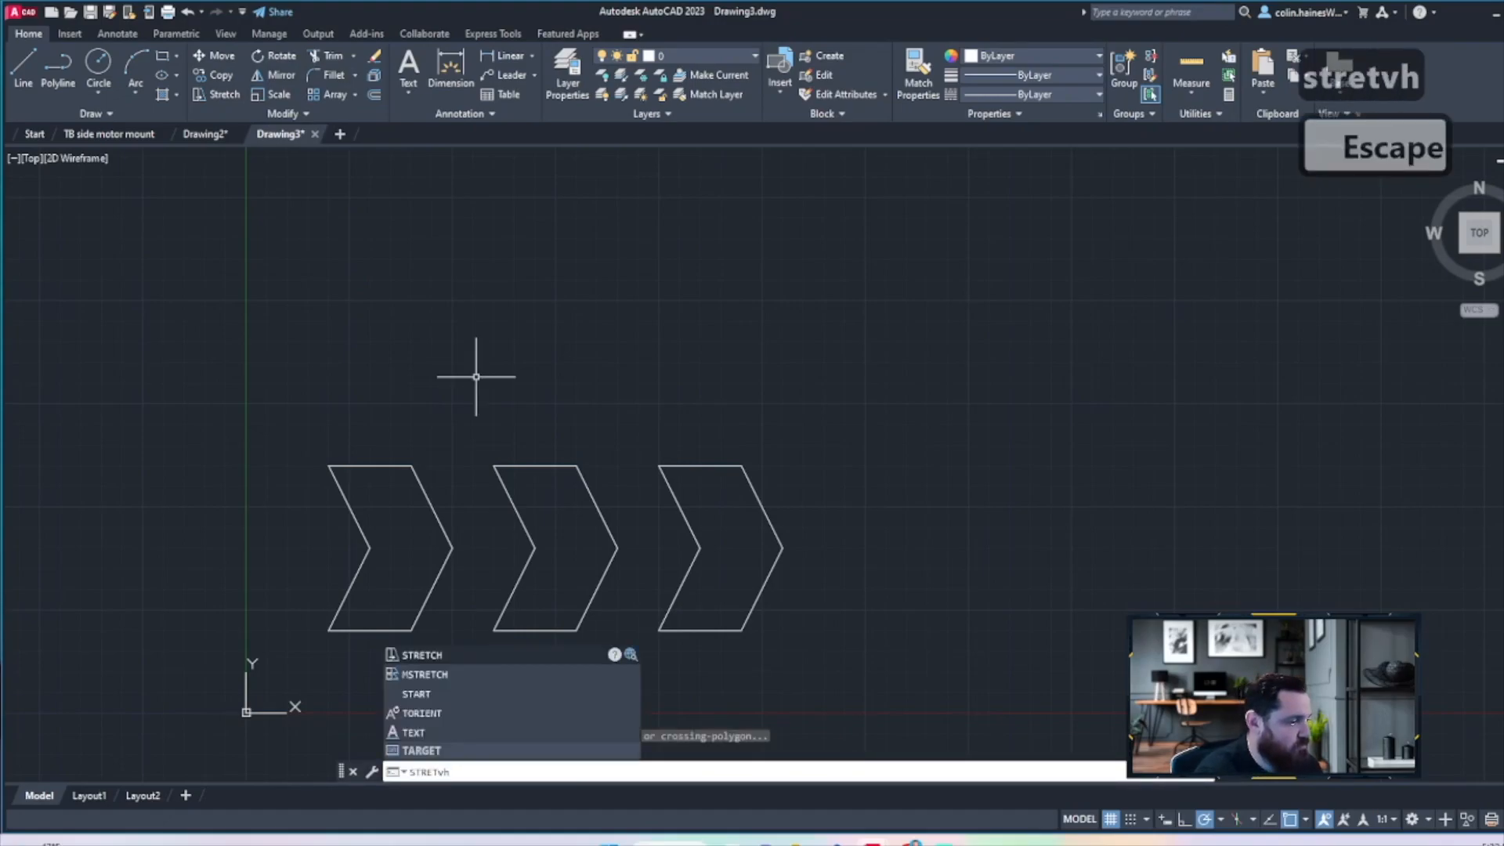
key(BackSpace)
key(BackSpace)
key(Return)
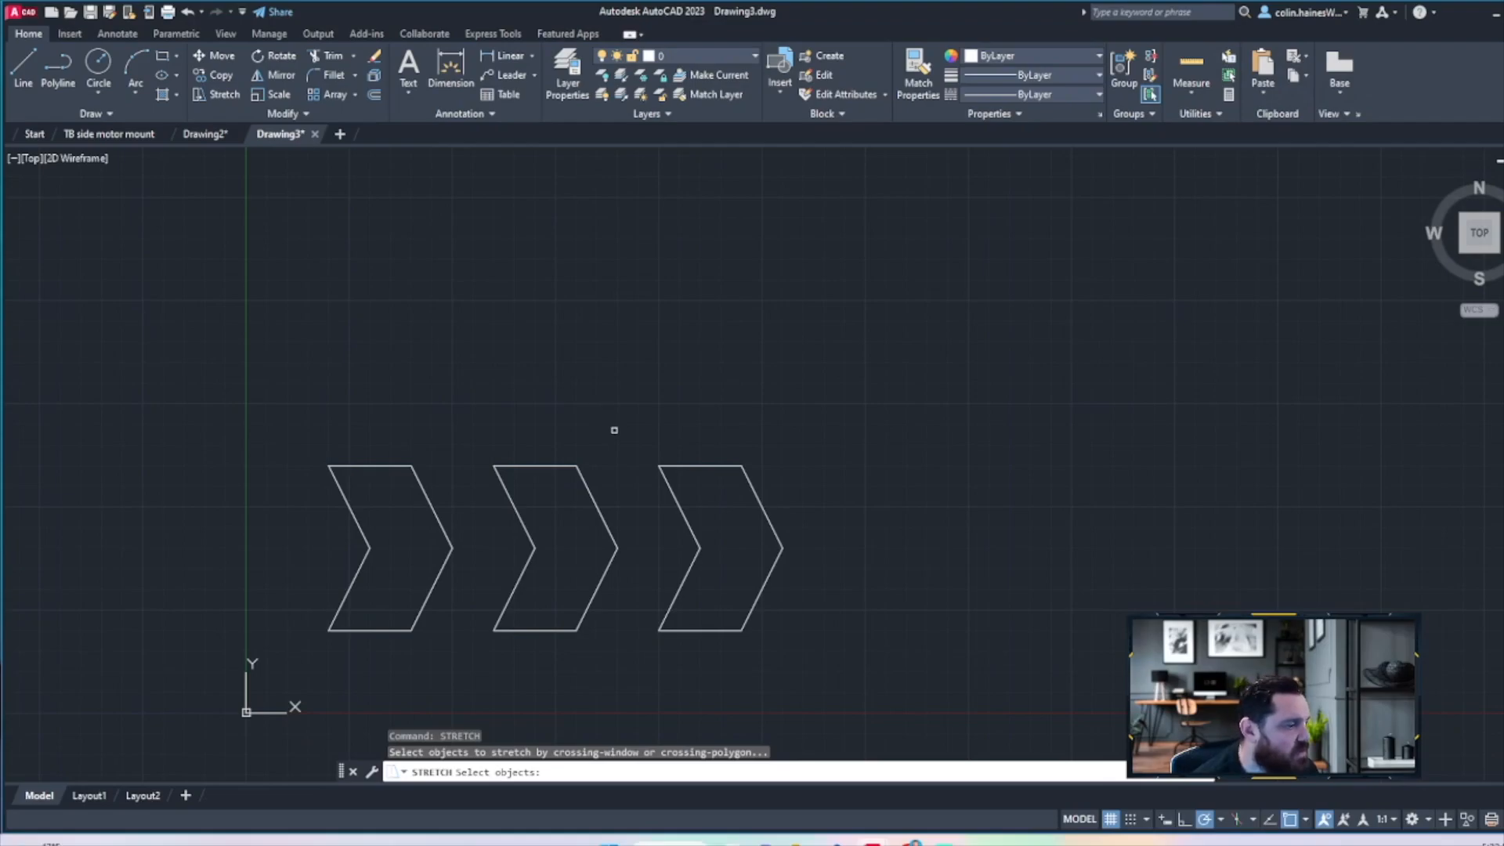
drag(614, 433, 483, 513)
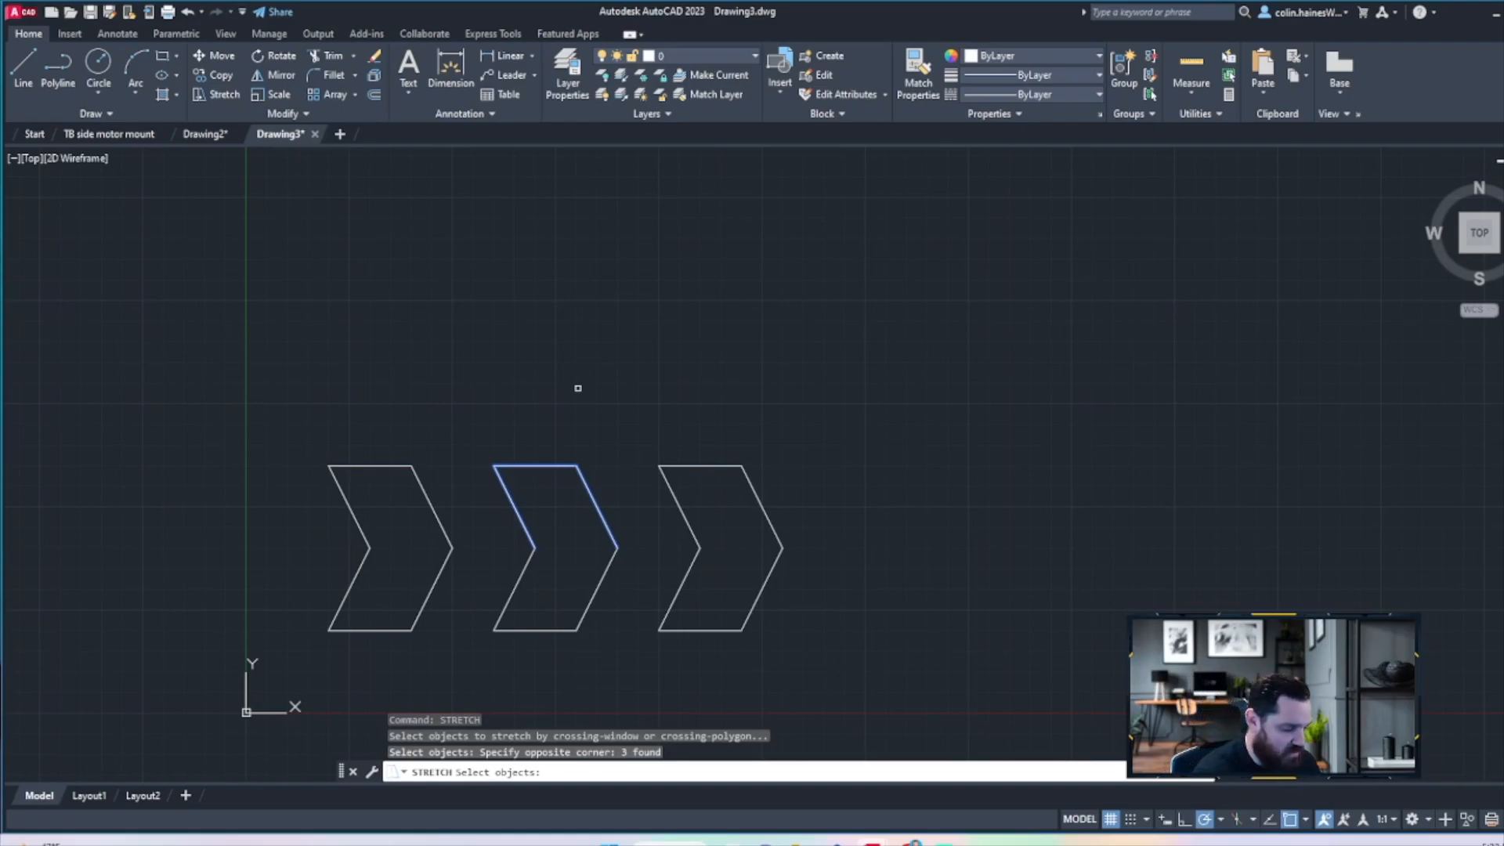
key(Return)
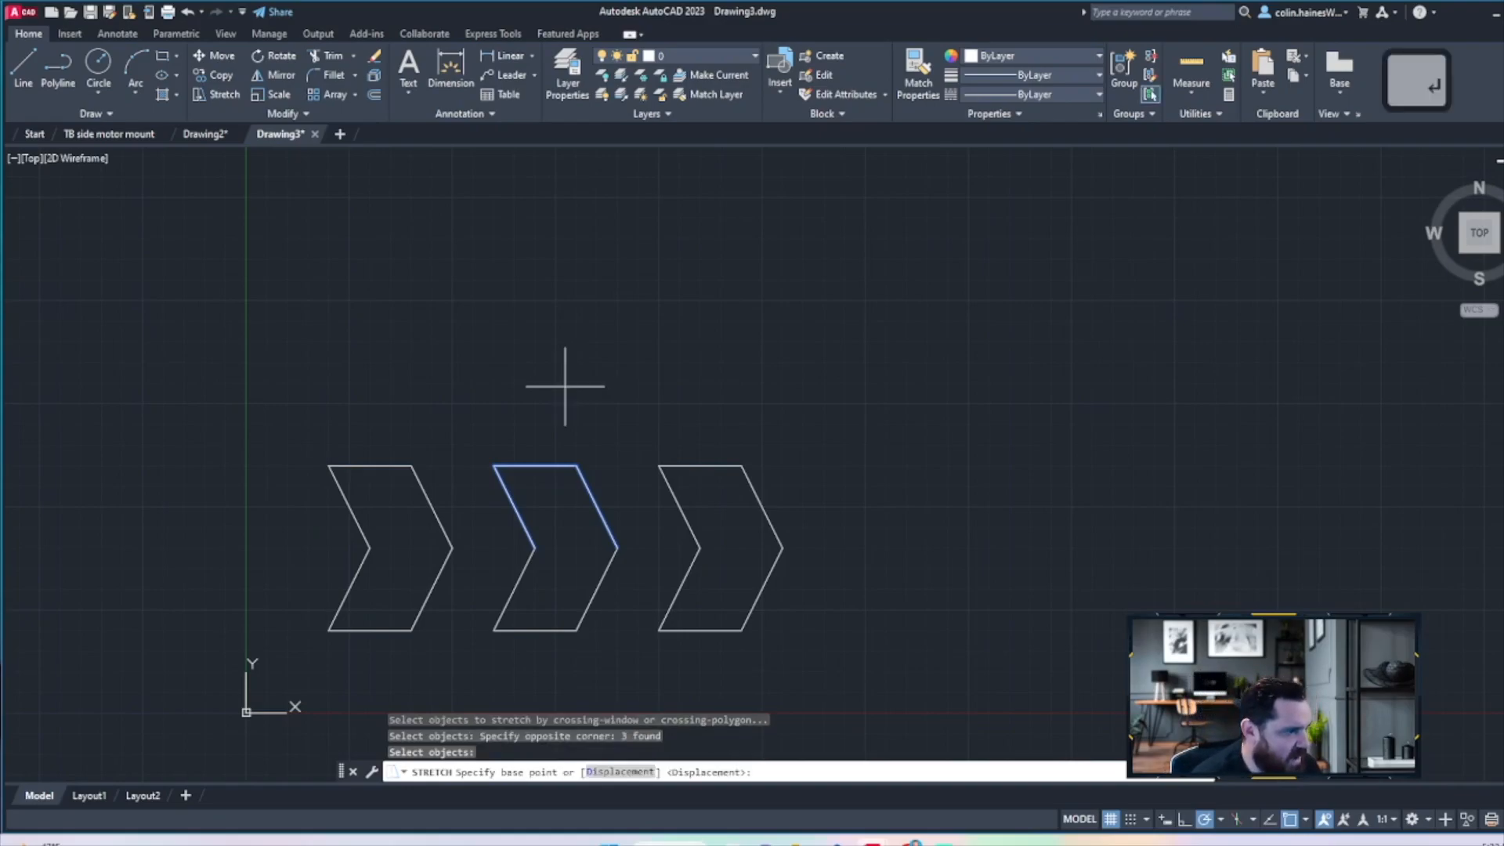
click(534, 465)
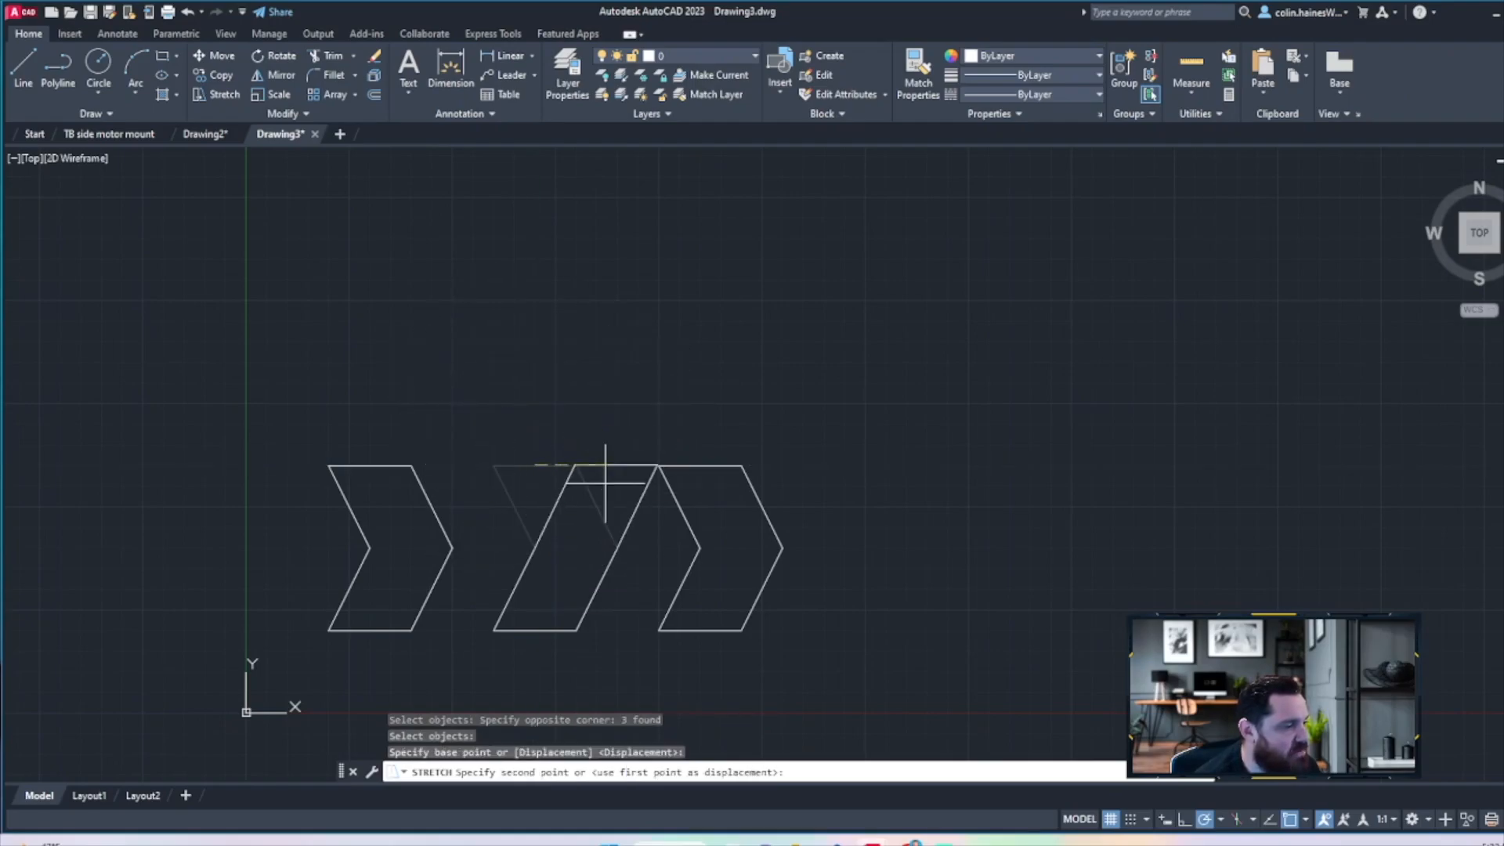
click(494, 382)
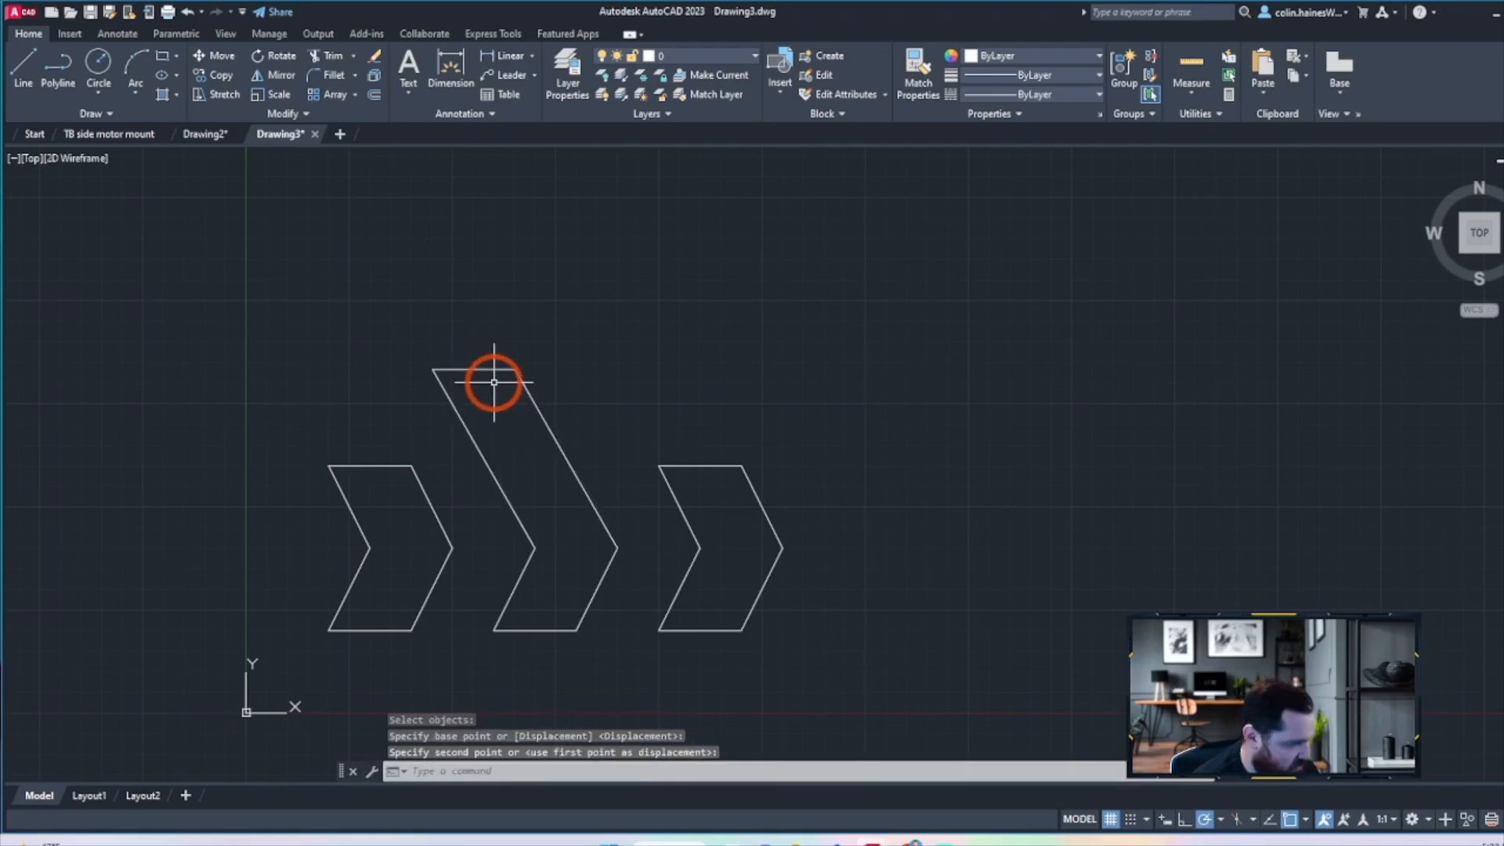
key(ctrl+z)
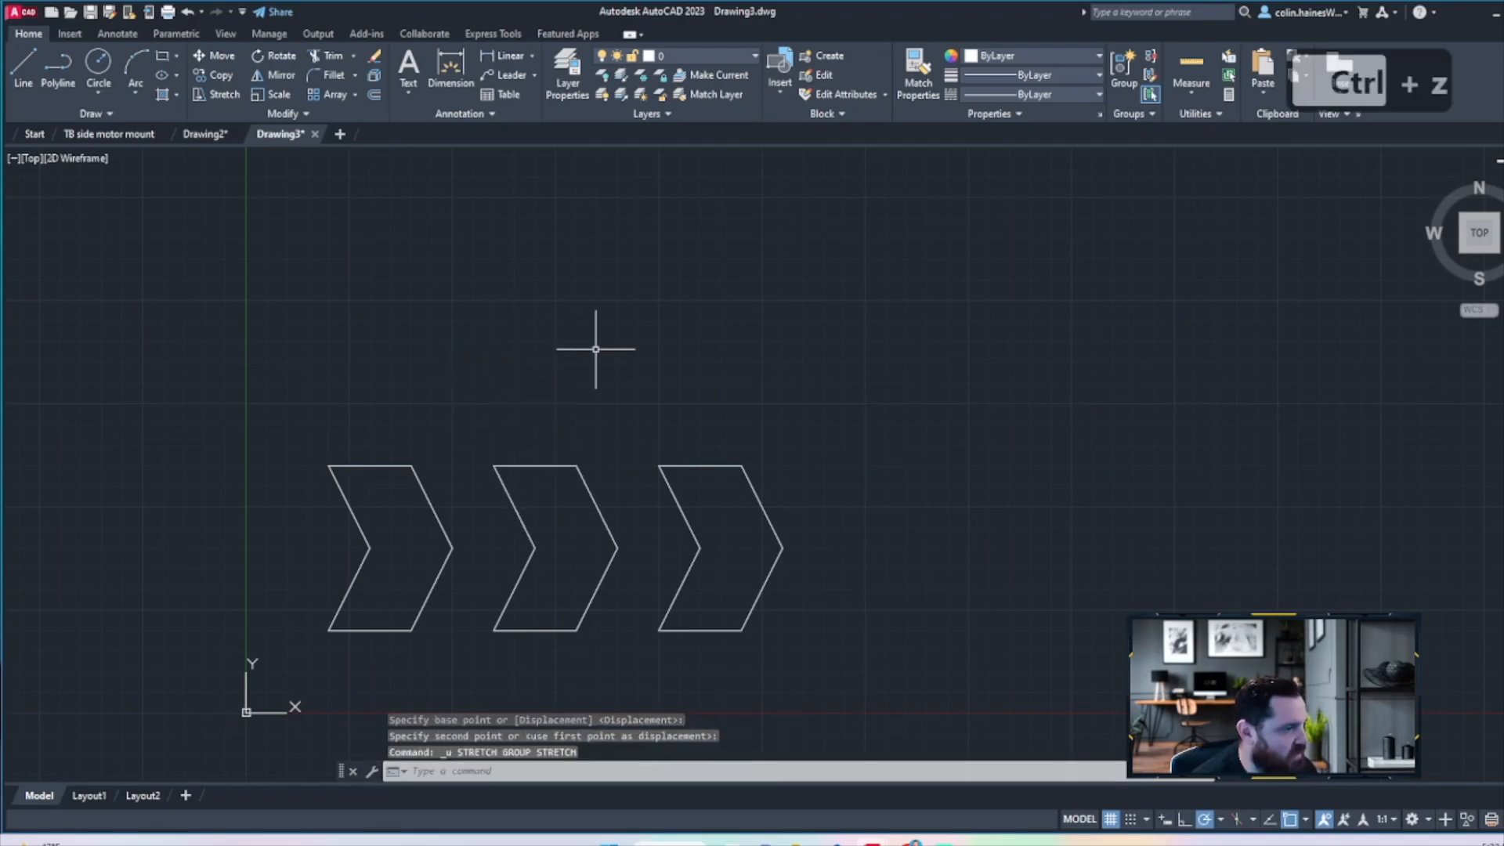
Stretch the middle chevron's top line and its adjoining slanted lines upward from the top line's midpoint by @2<90
click(608, 406)
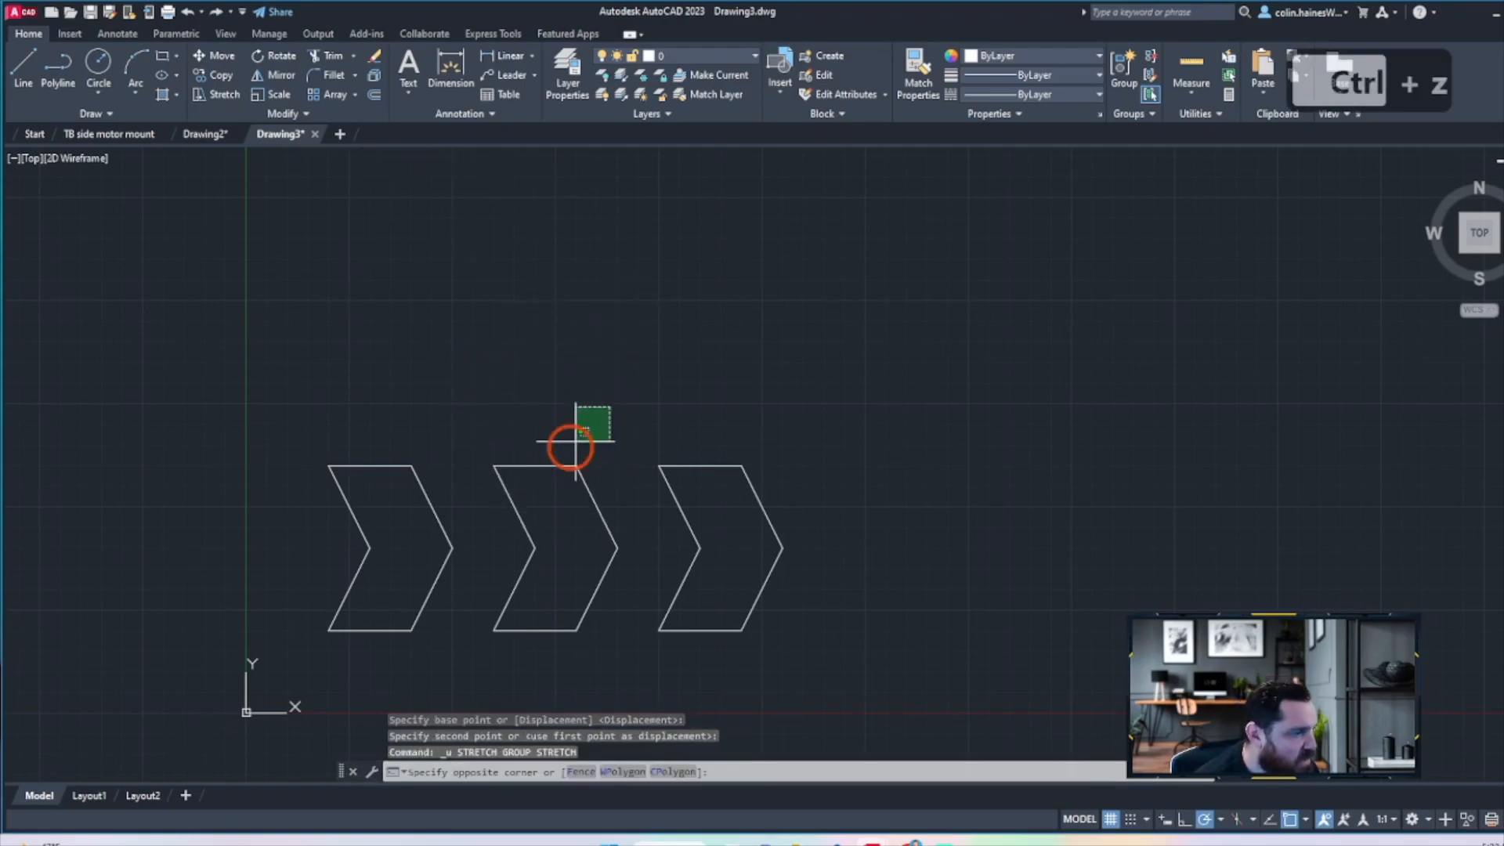
click(480, 495)
text(sd)
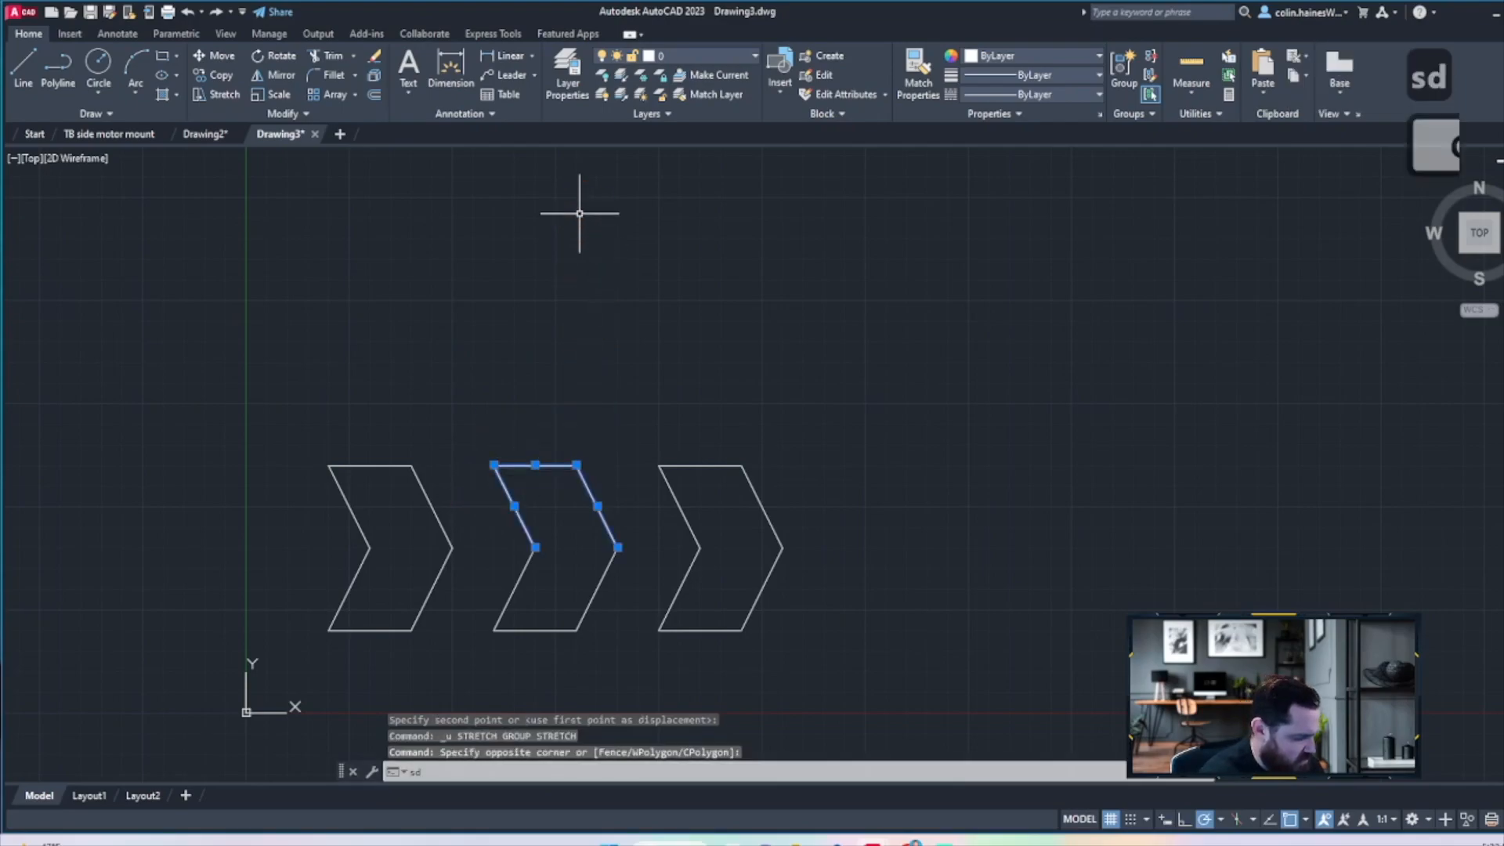
key(BackSpace)
text(tre)
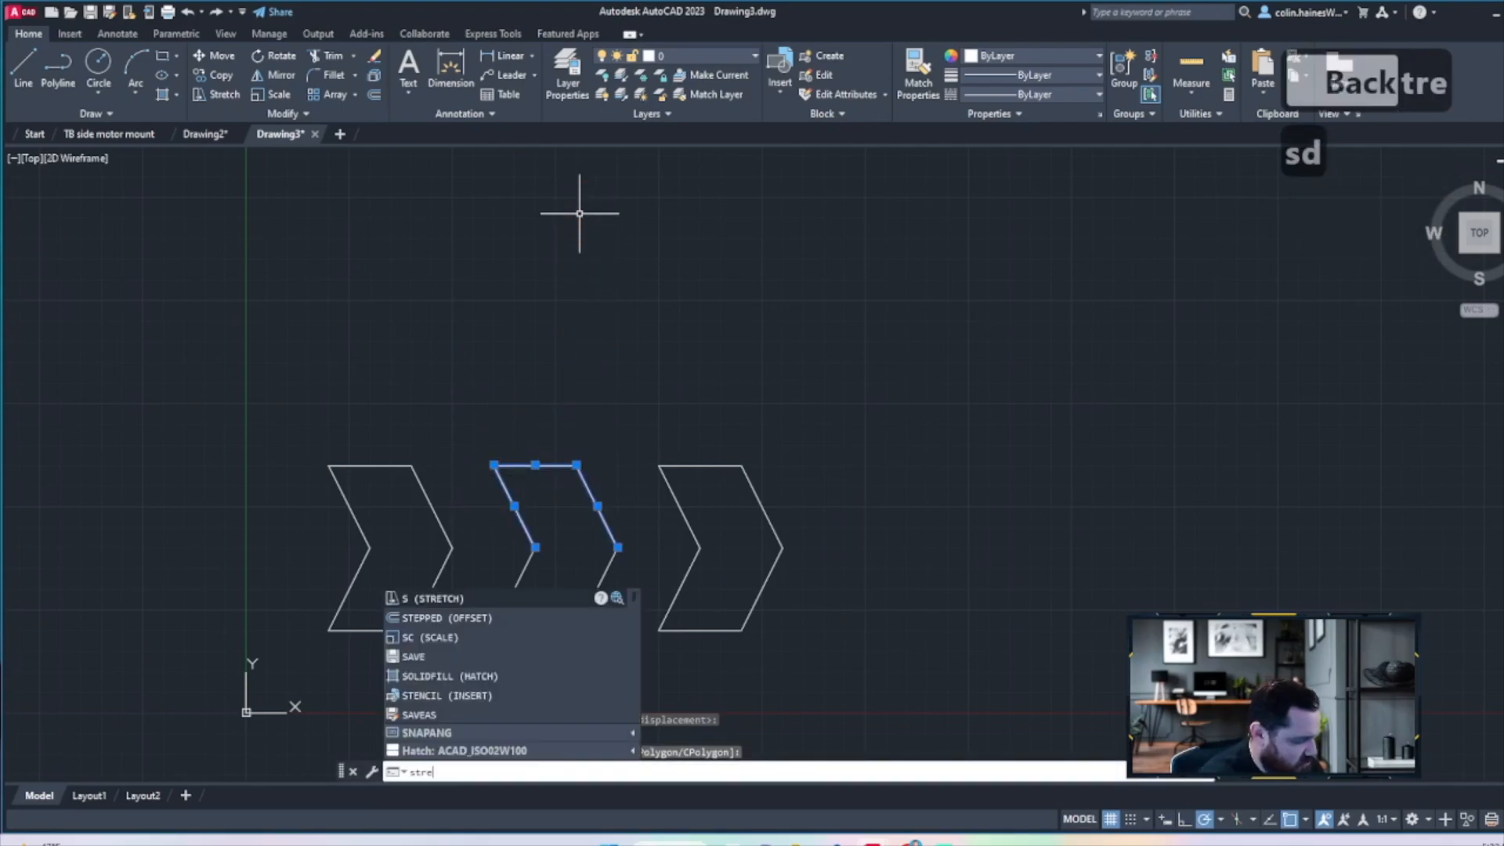
key(Return)
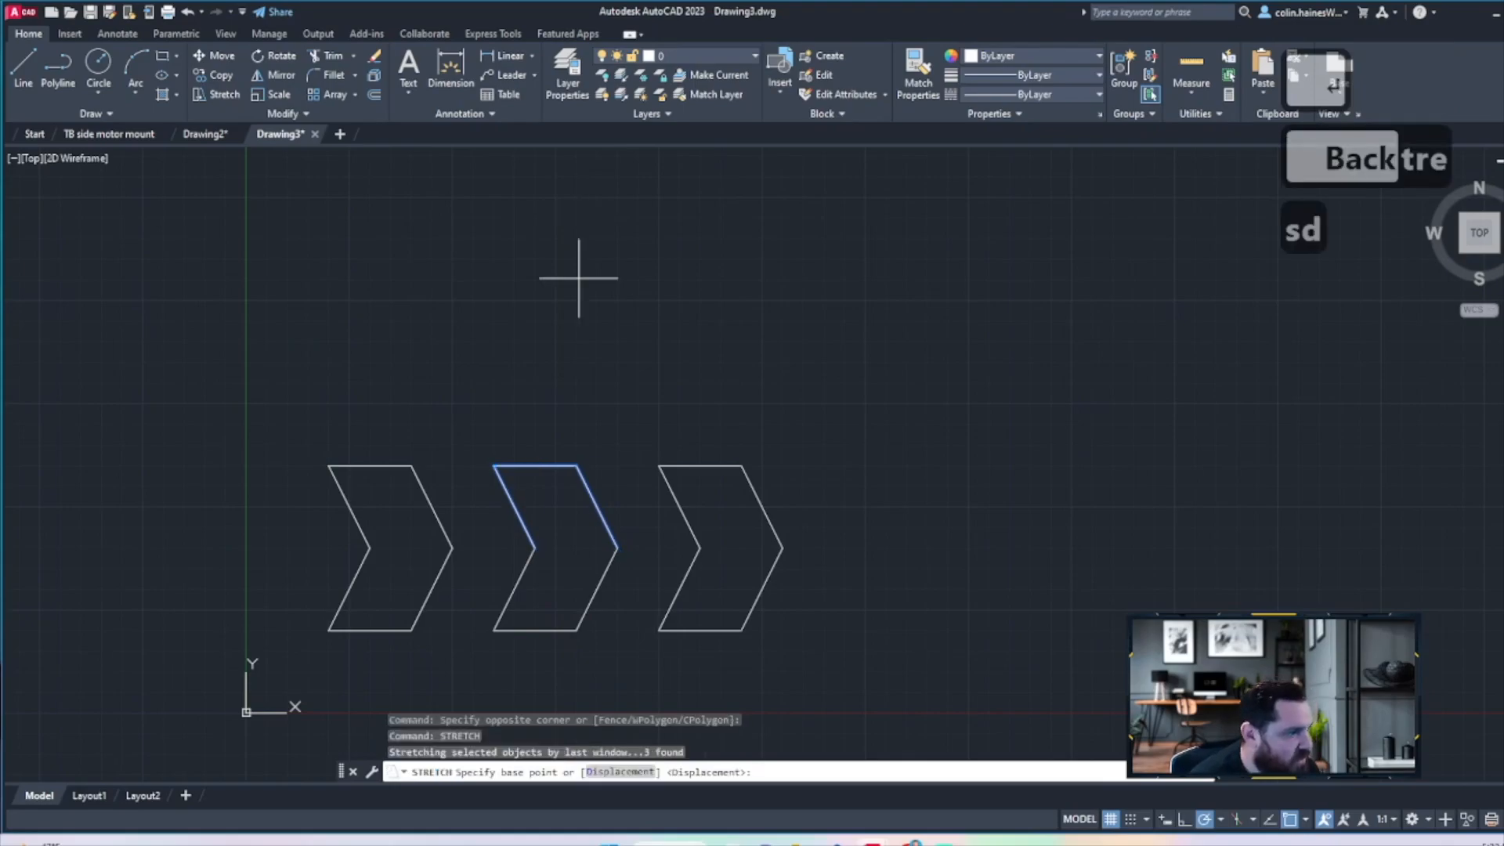
click(535, 465)
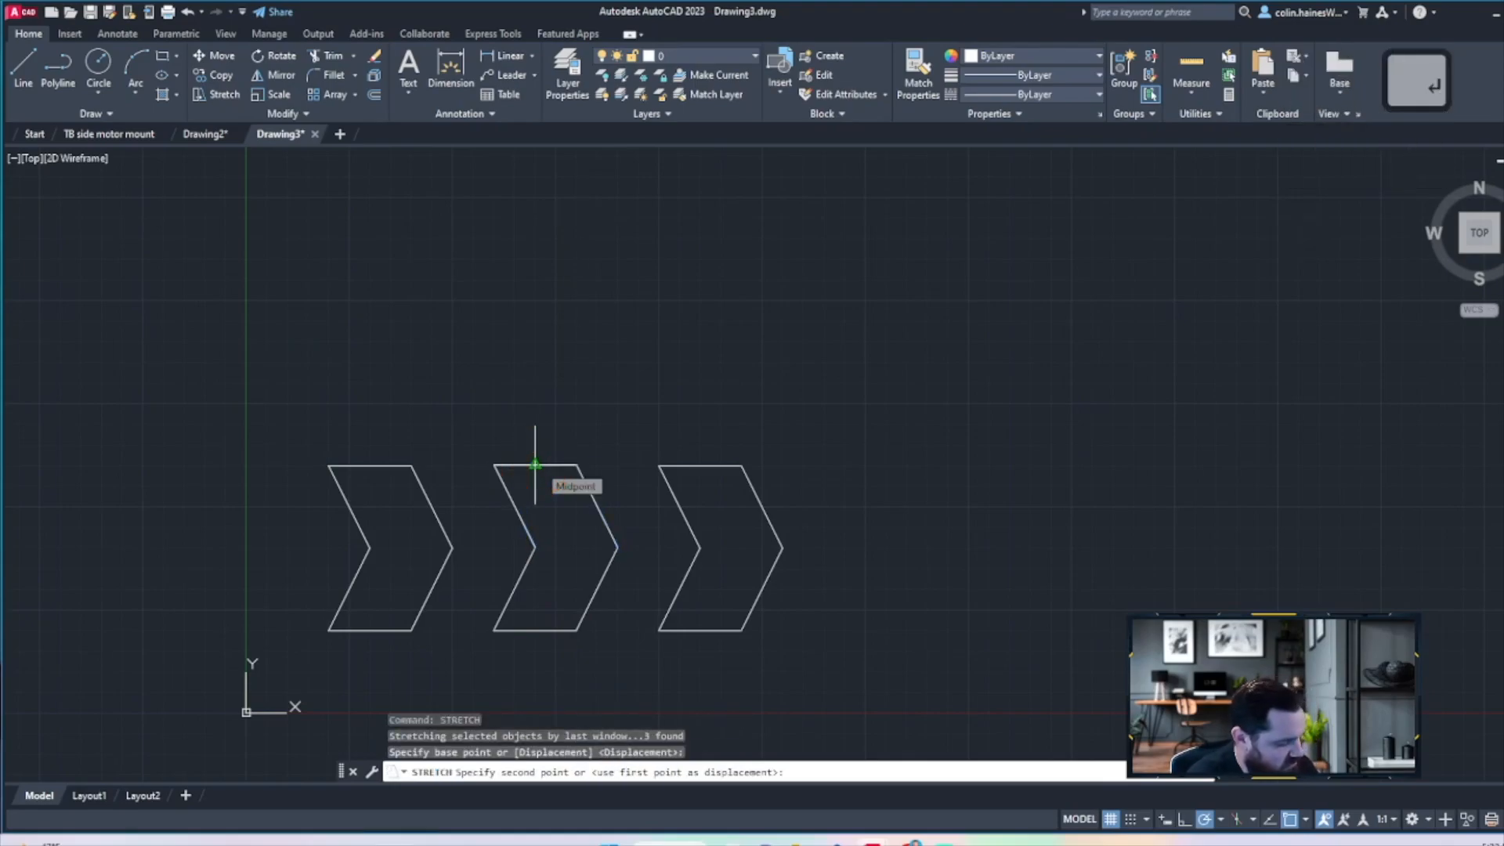
text(@)
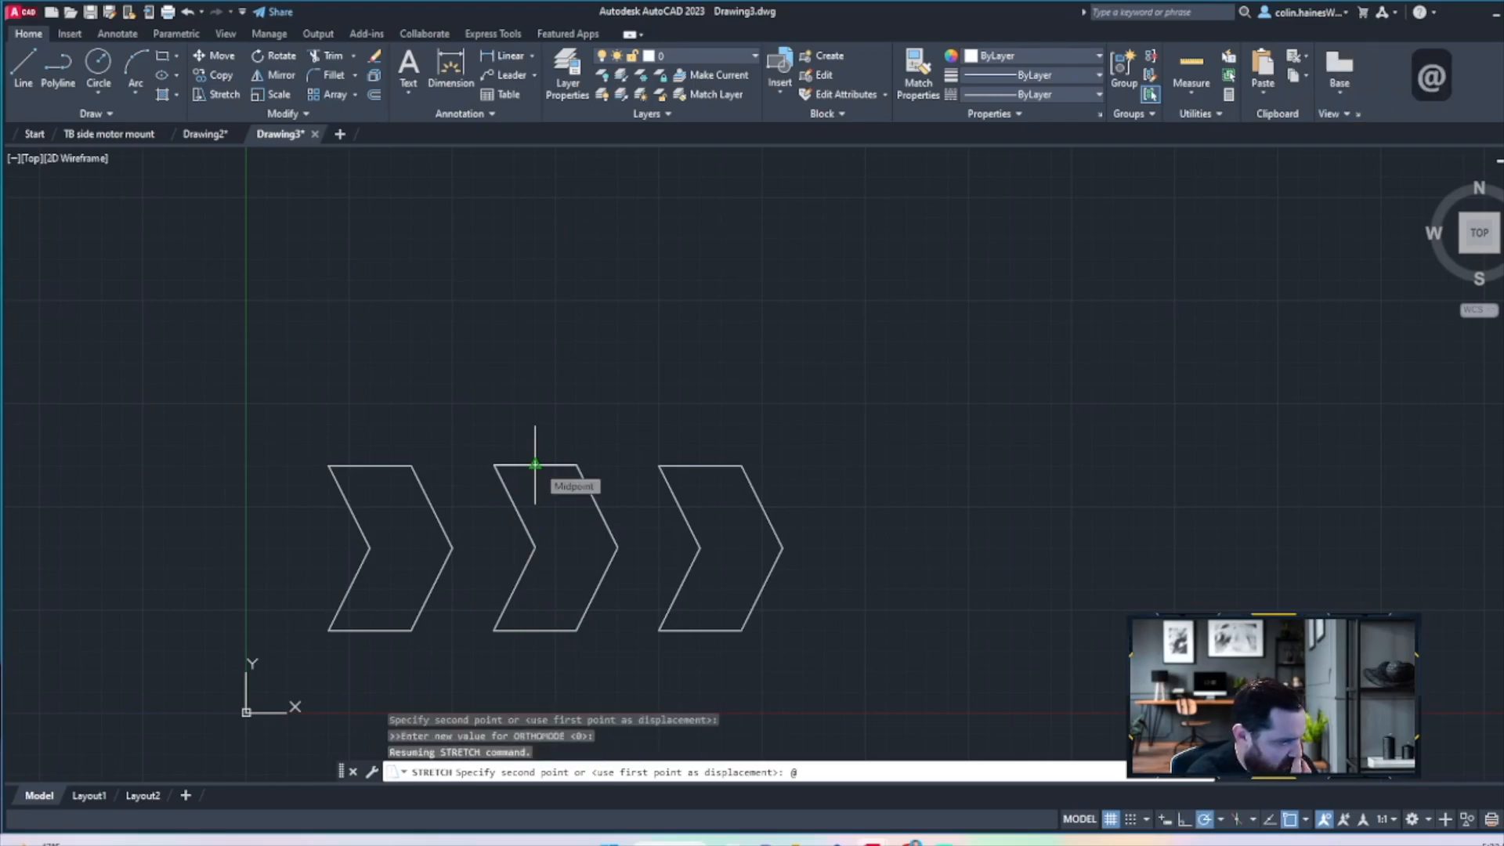
text(2<)
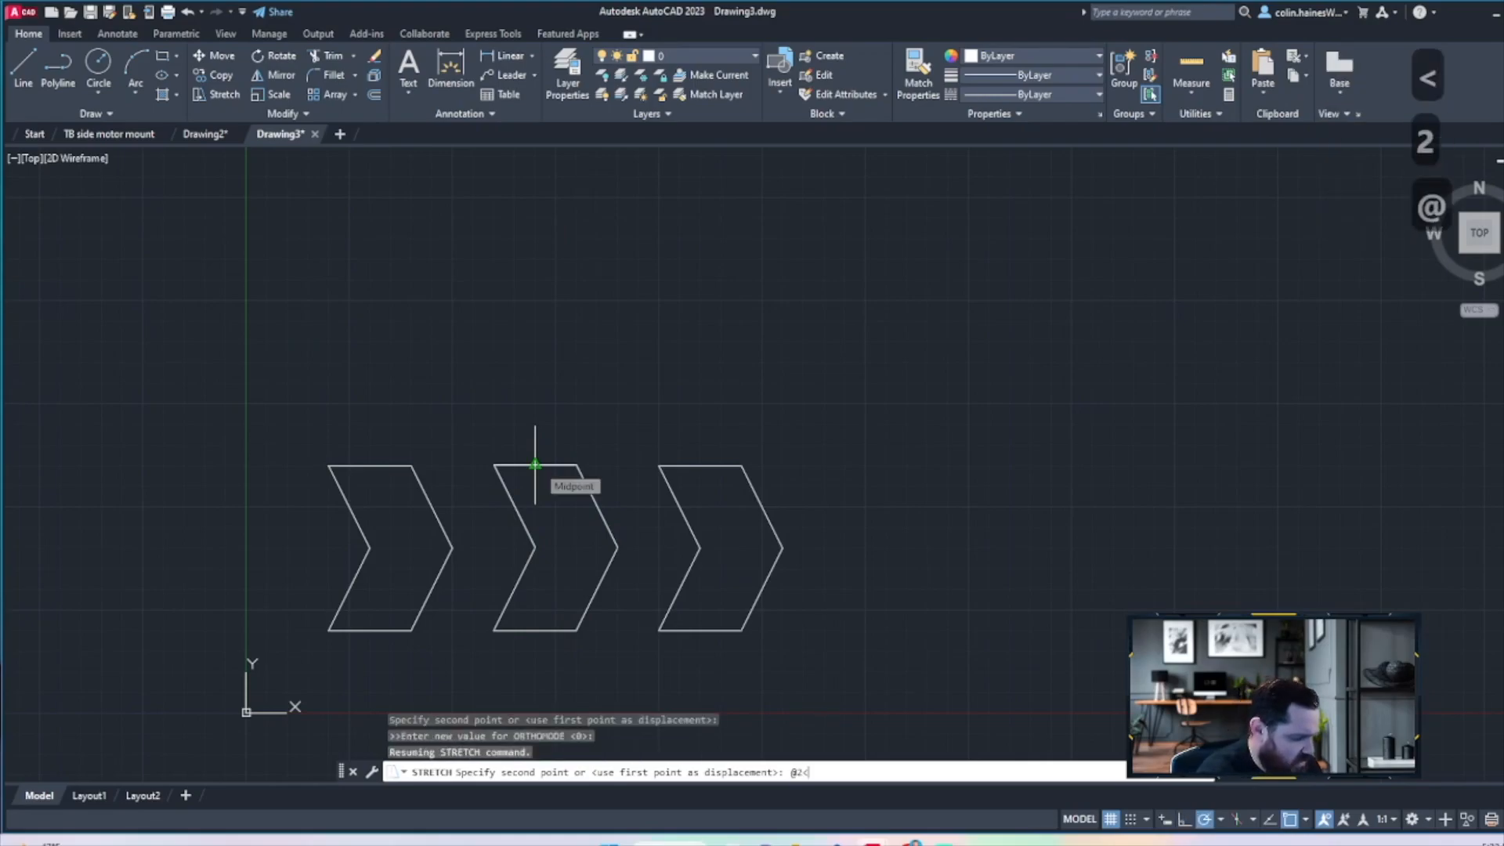
text(0)
key(BackSpace)
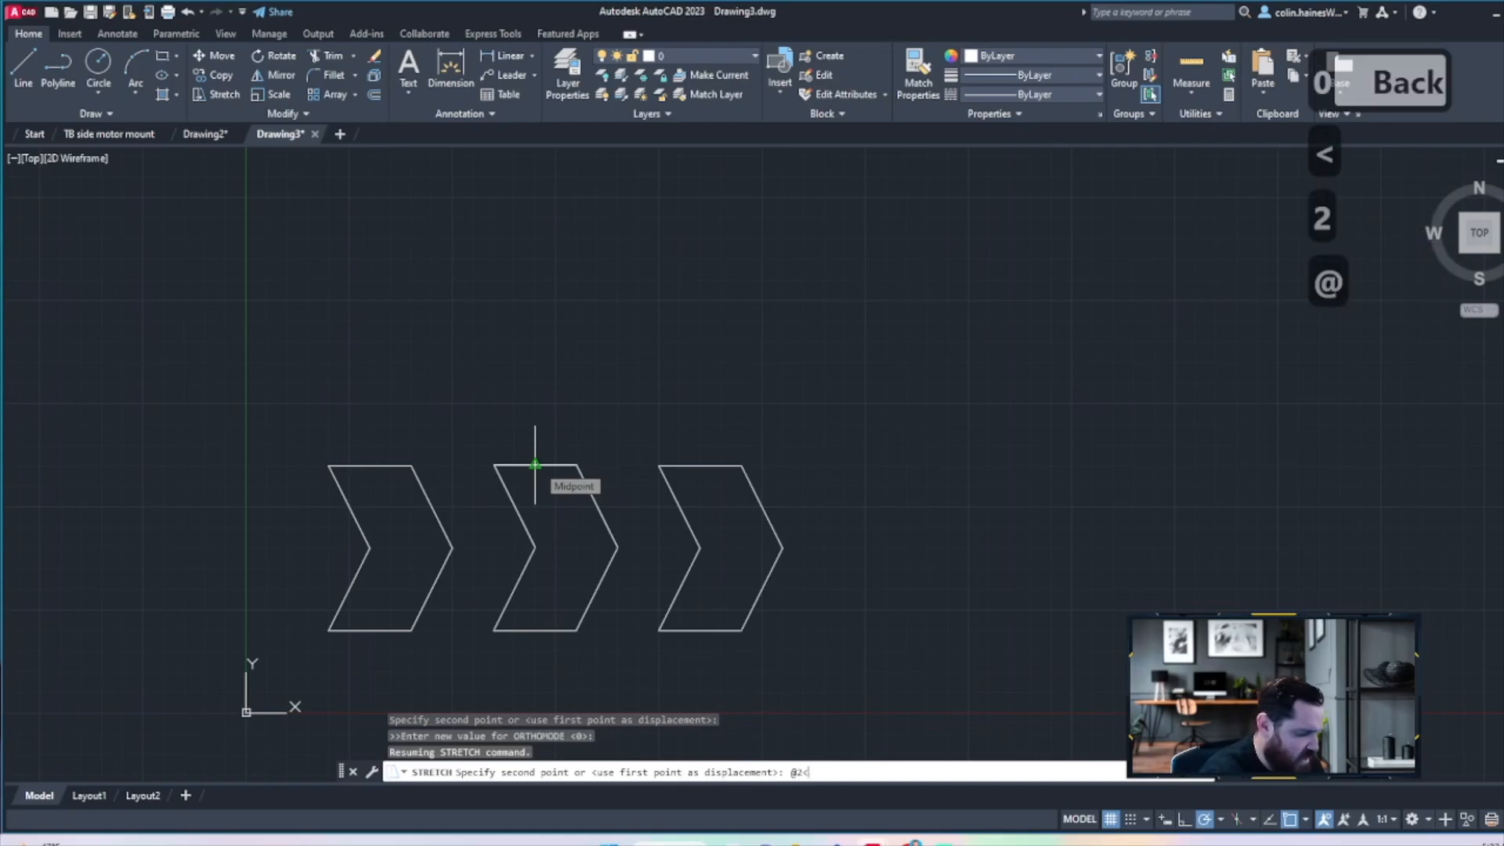
text(90)
key(Return)
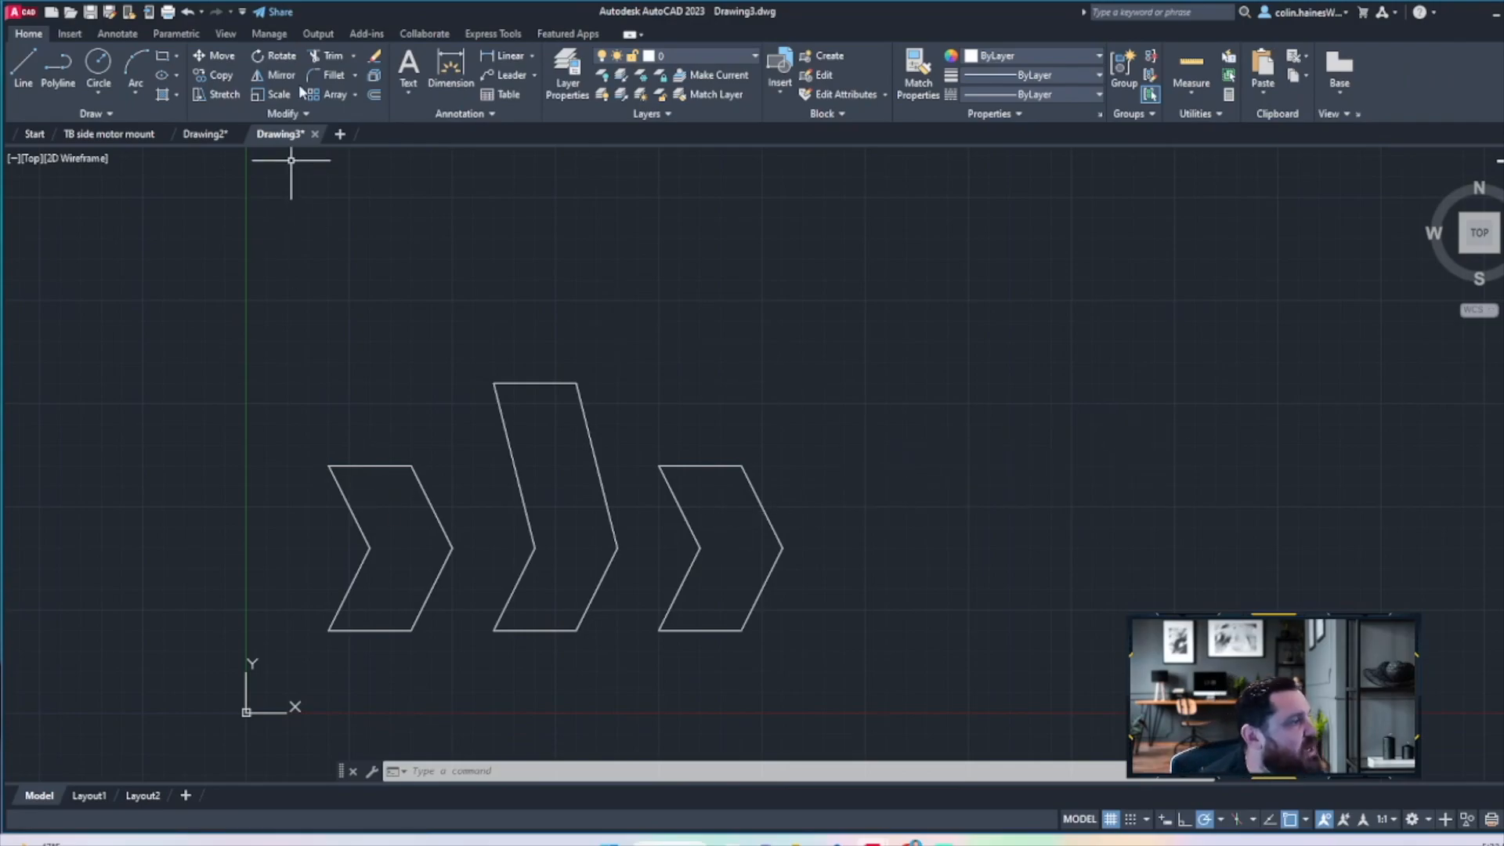
Try stretching the third chevron's two middle vertices from the inner vertex by @1<0, and undo the stretch
click(210, 96)
click(828, 495)
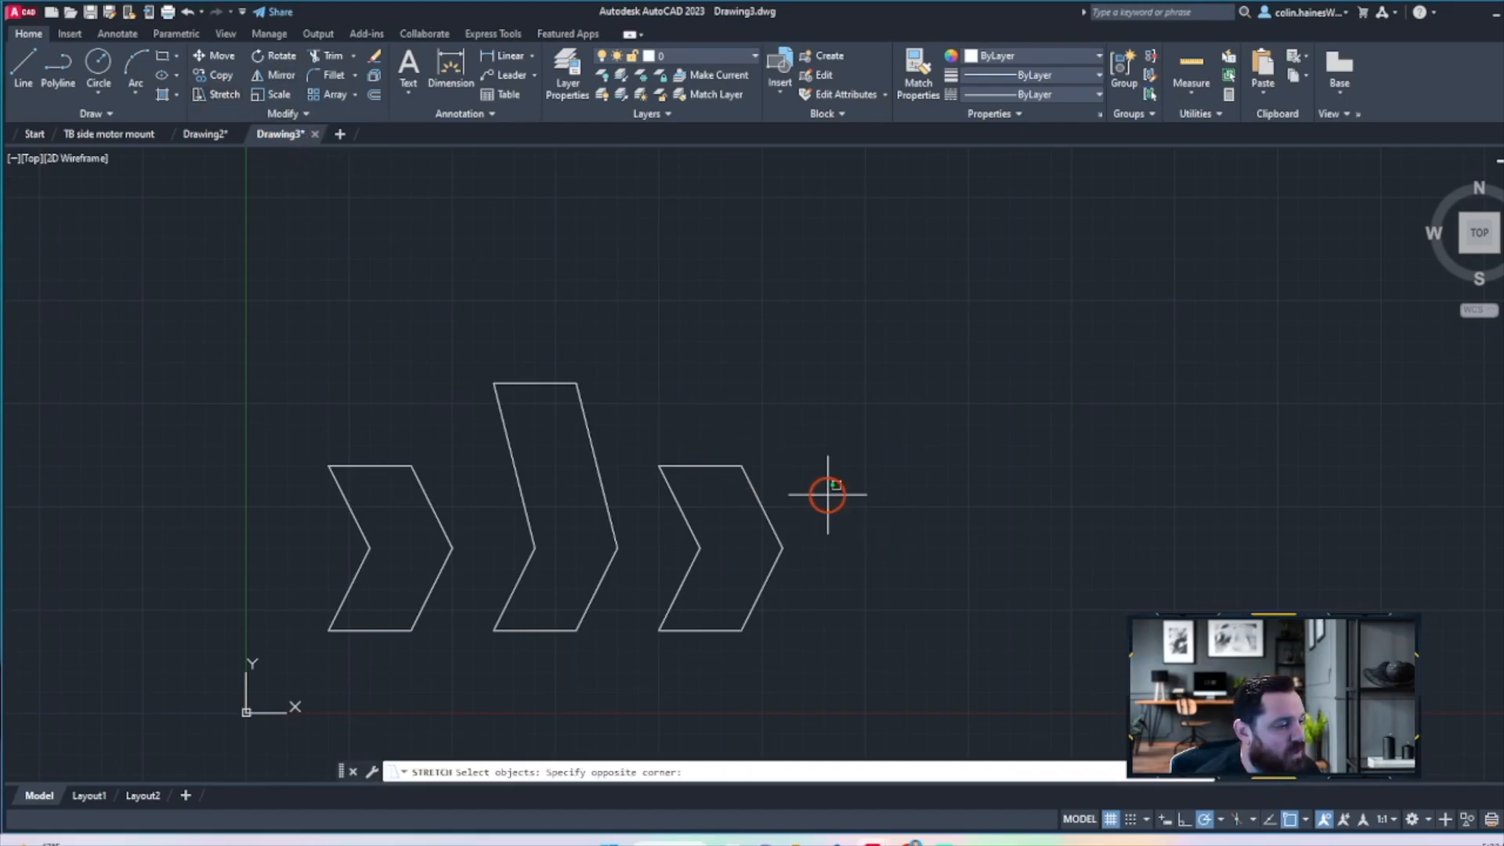
click(659, 582)
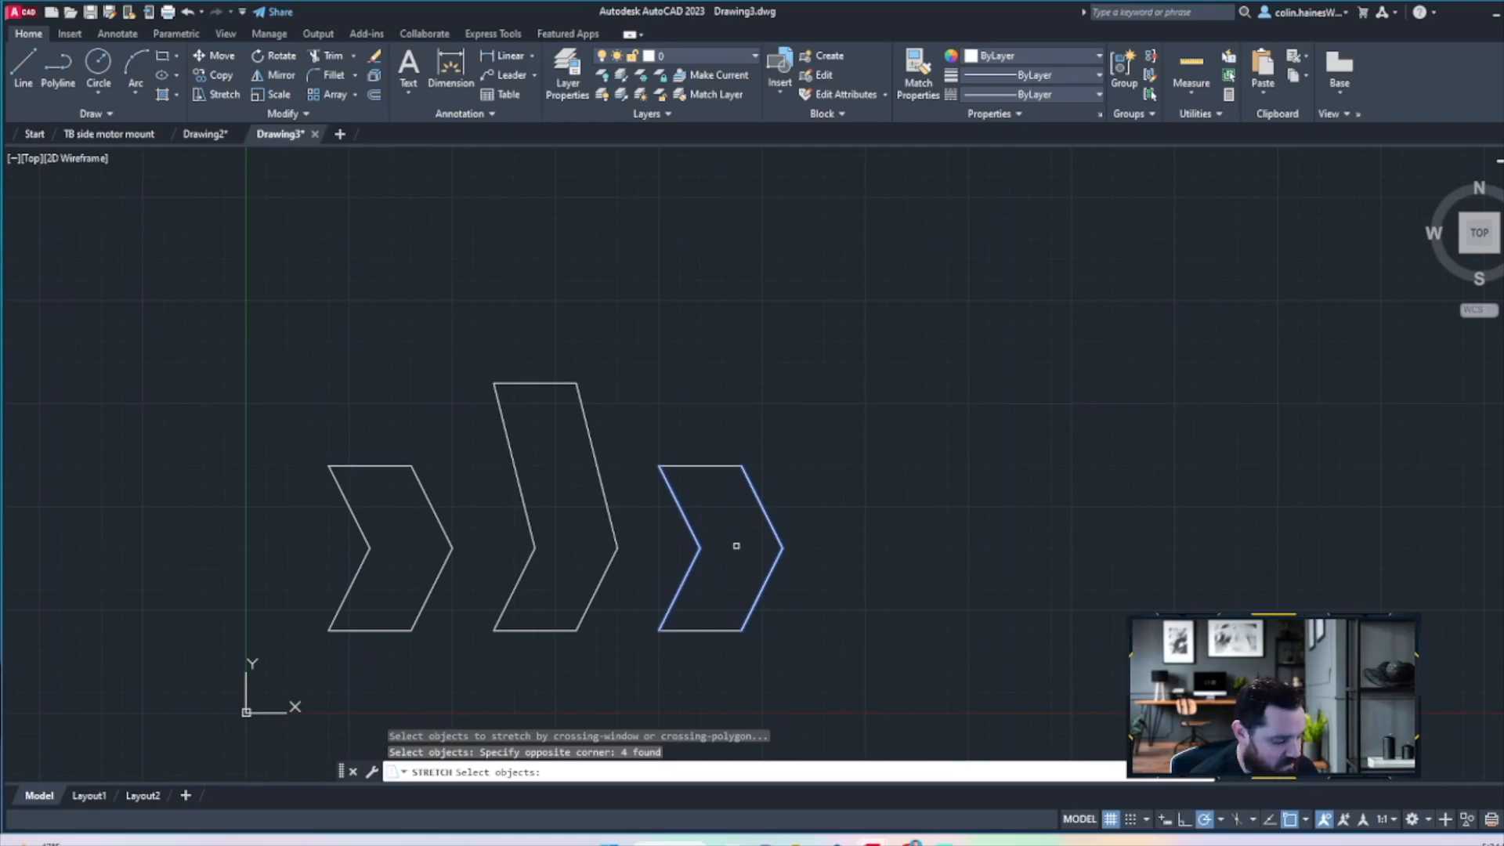
key(Return)
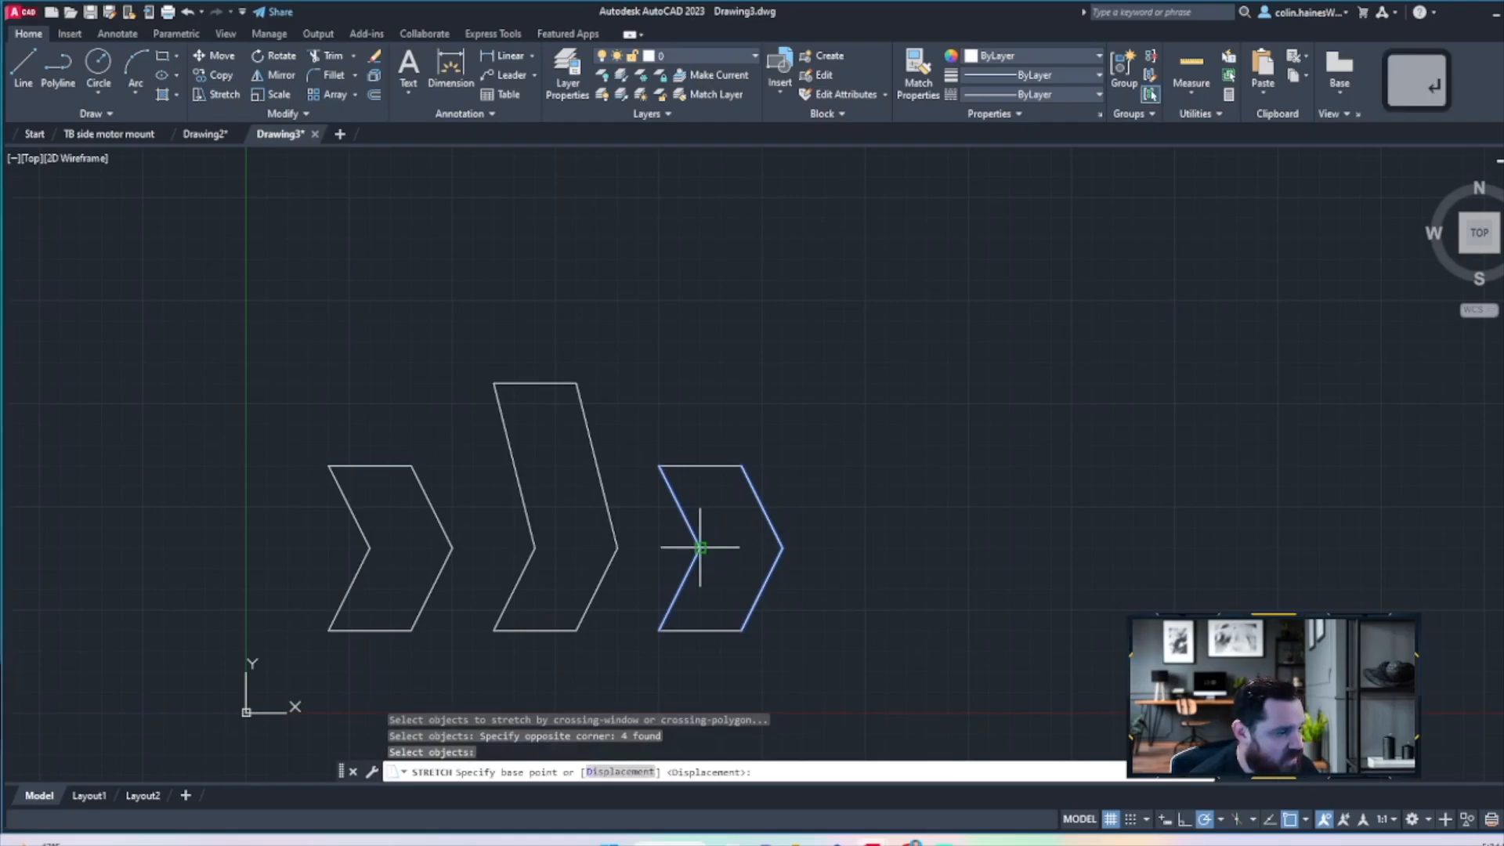
click(700, 548)
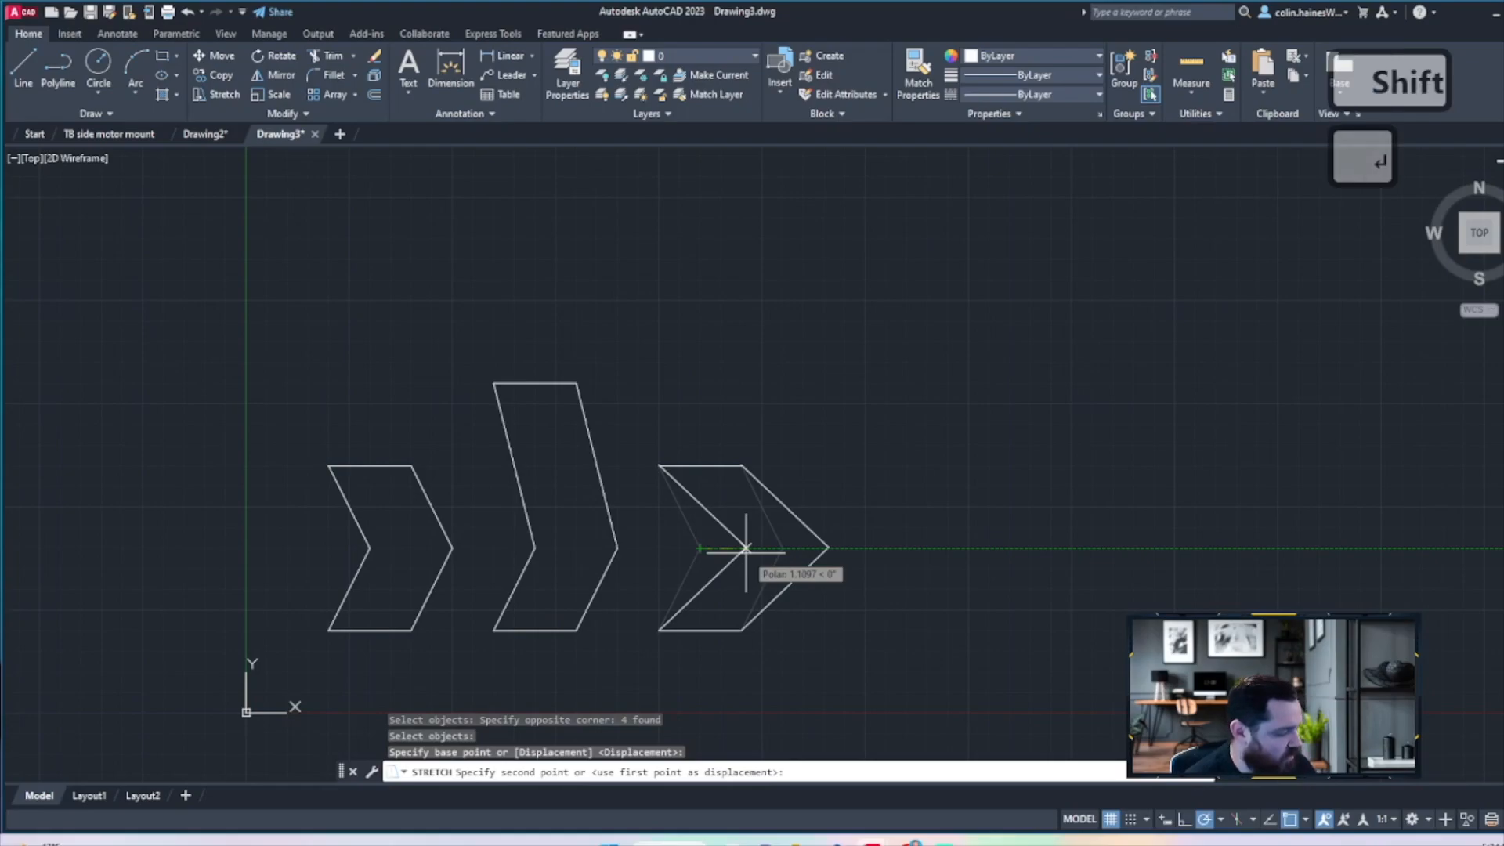
text(@1<0)
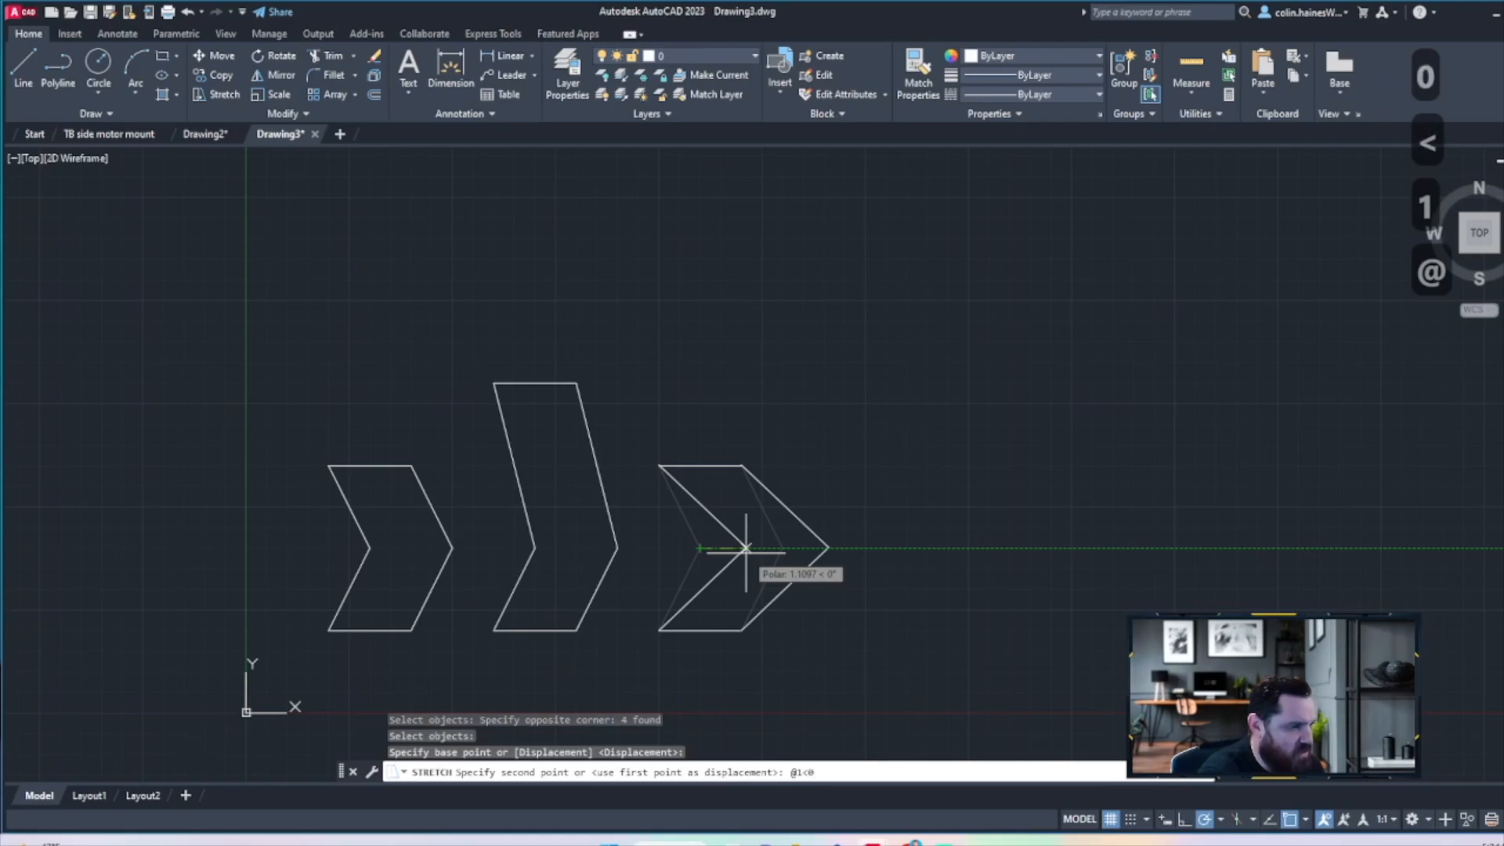
key(Return)
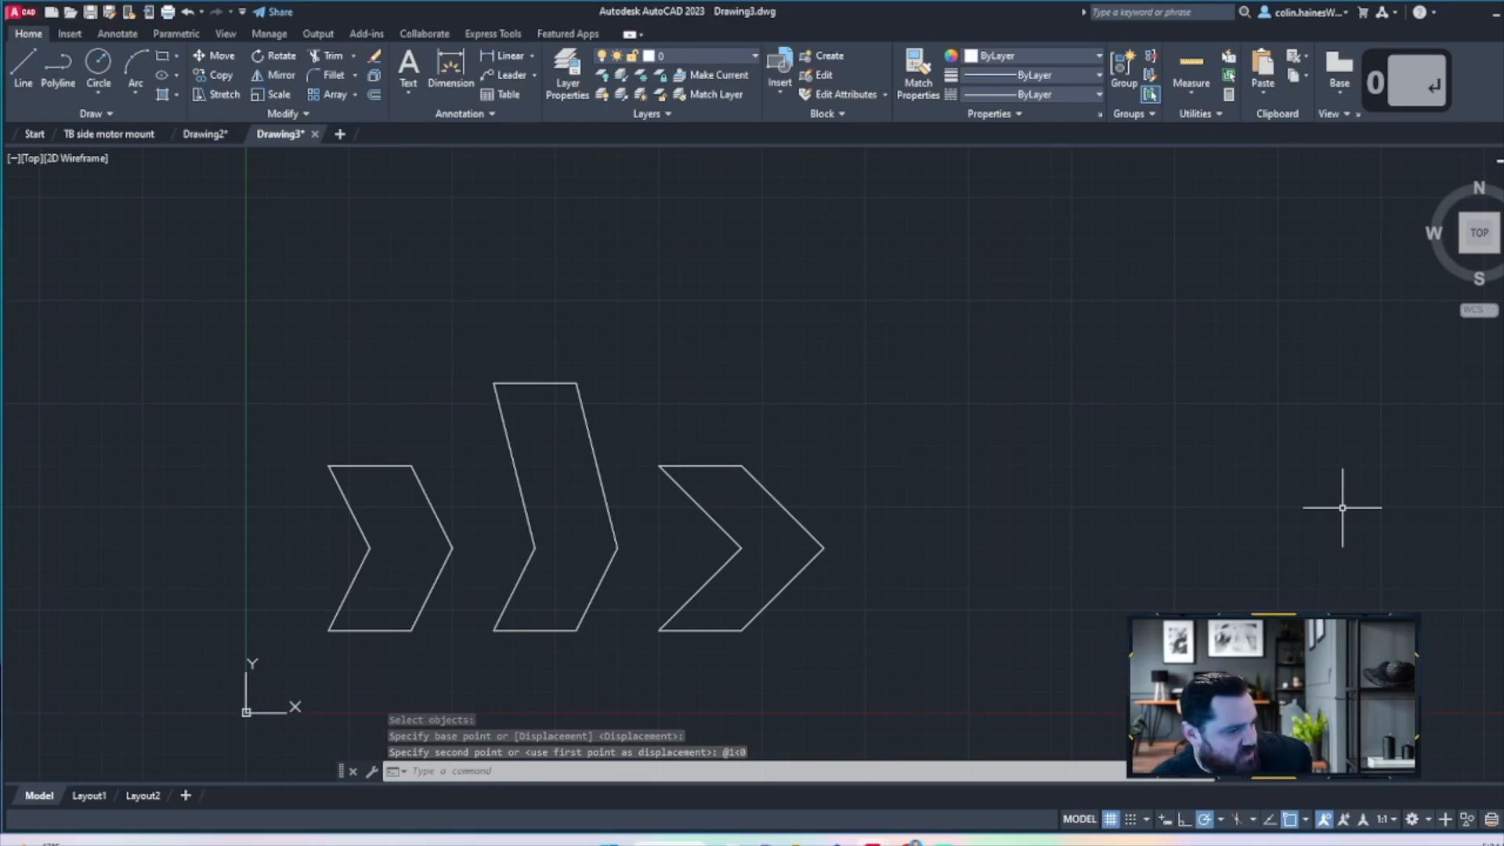
key(ctrl+z)
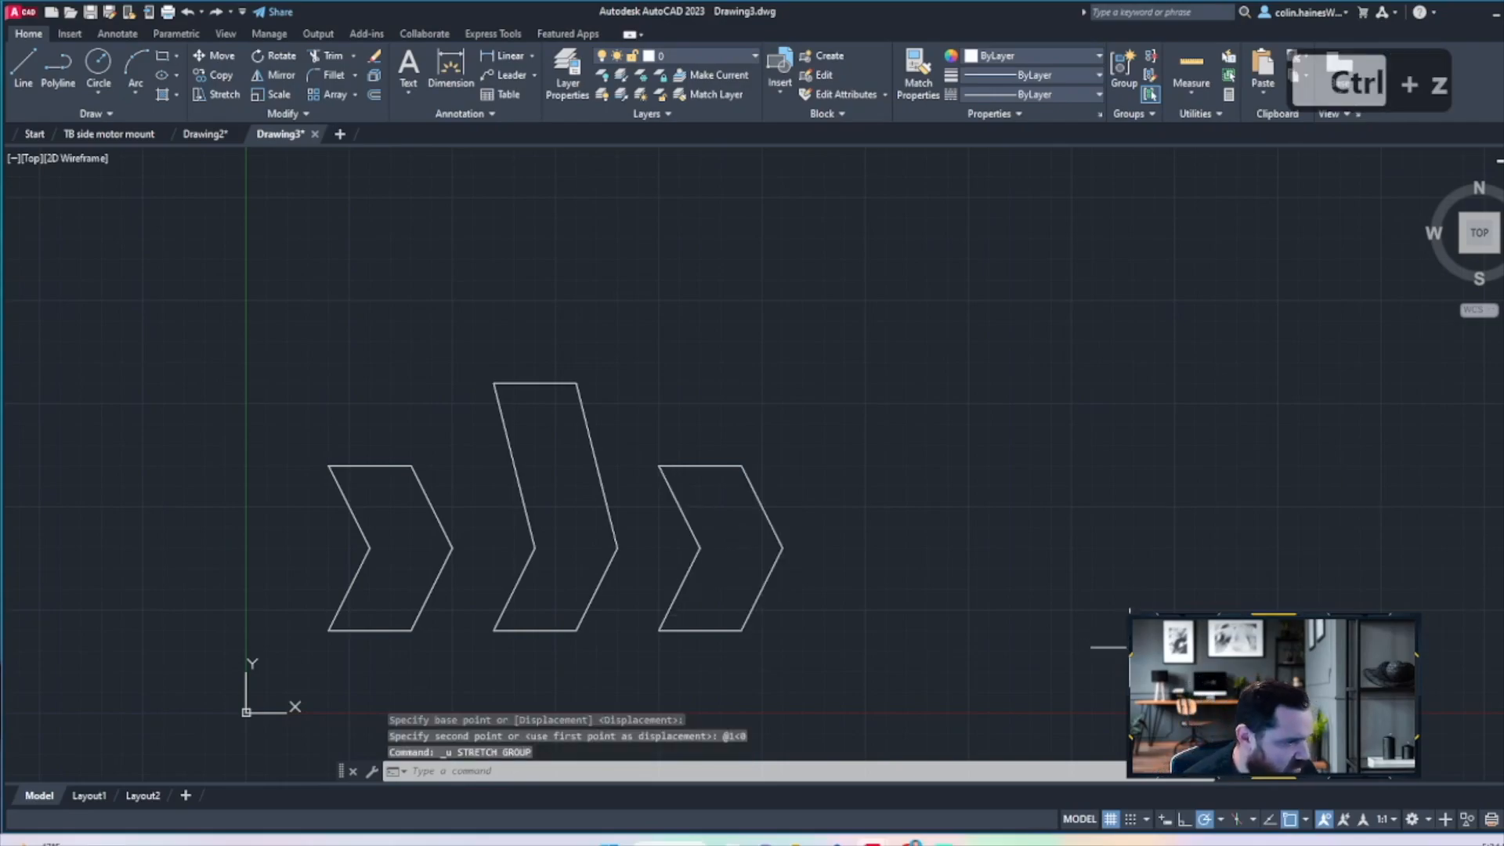
Stretch the third chevron's four slanted lines at their middle vertices from the inner vertex by @2<0
click(819, 522)
click(652, 576)
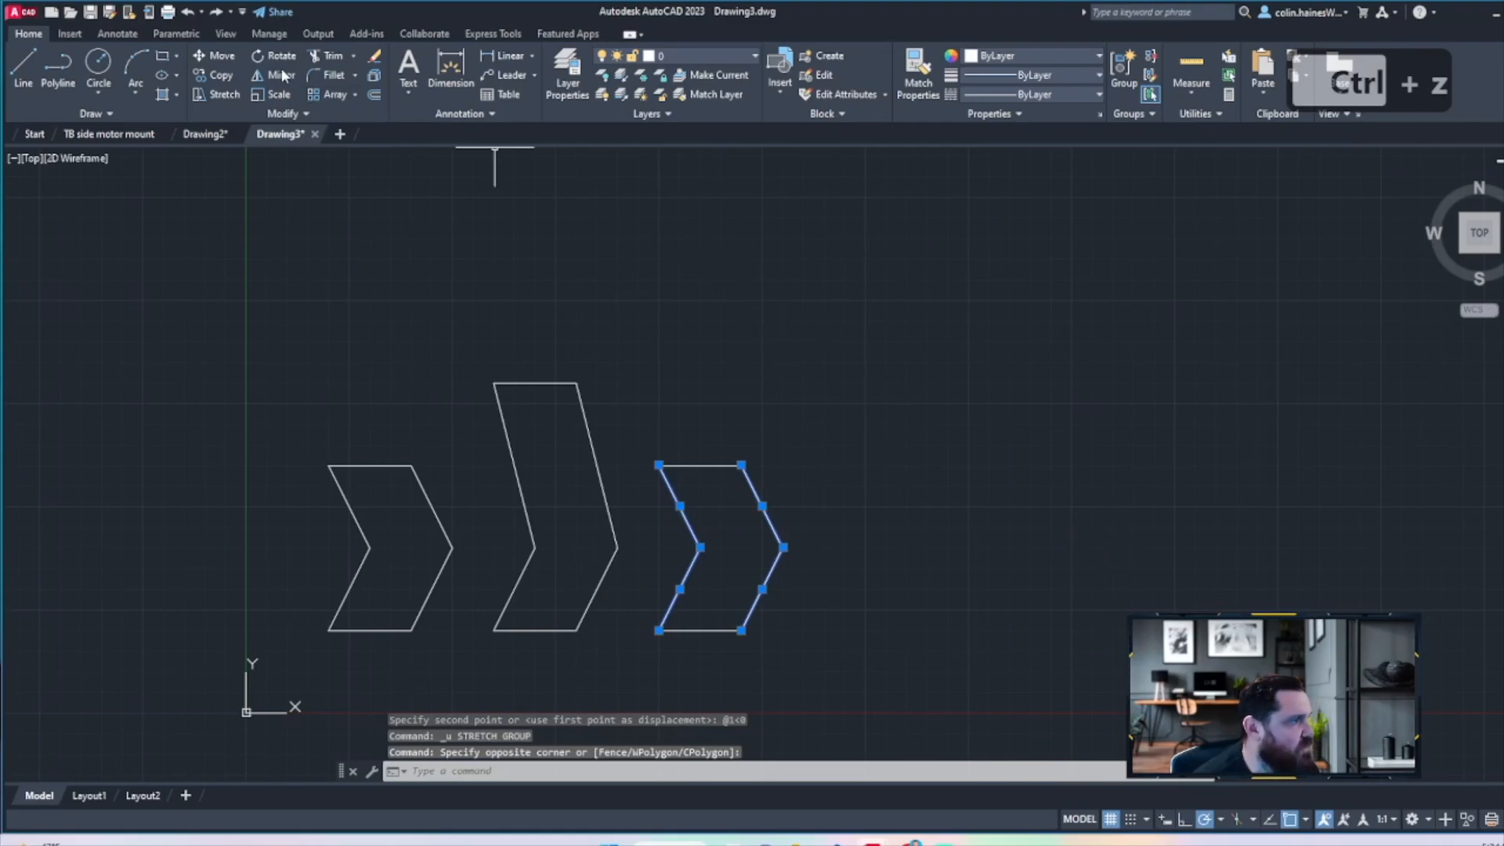
click(214, 95)
click(699, 547)
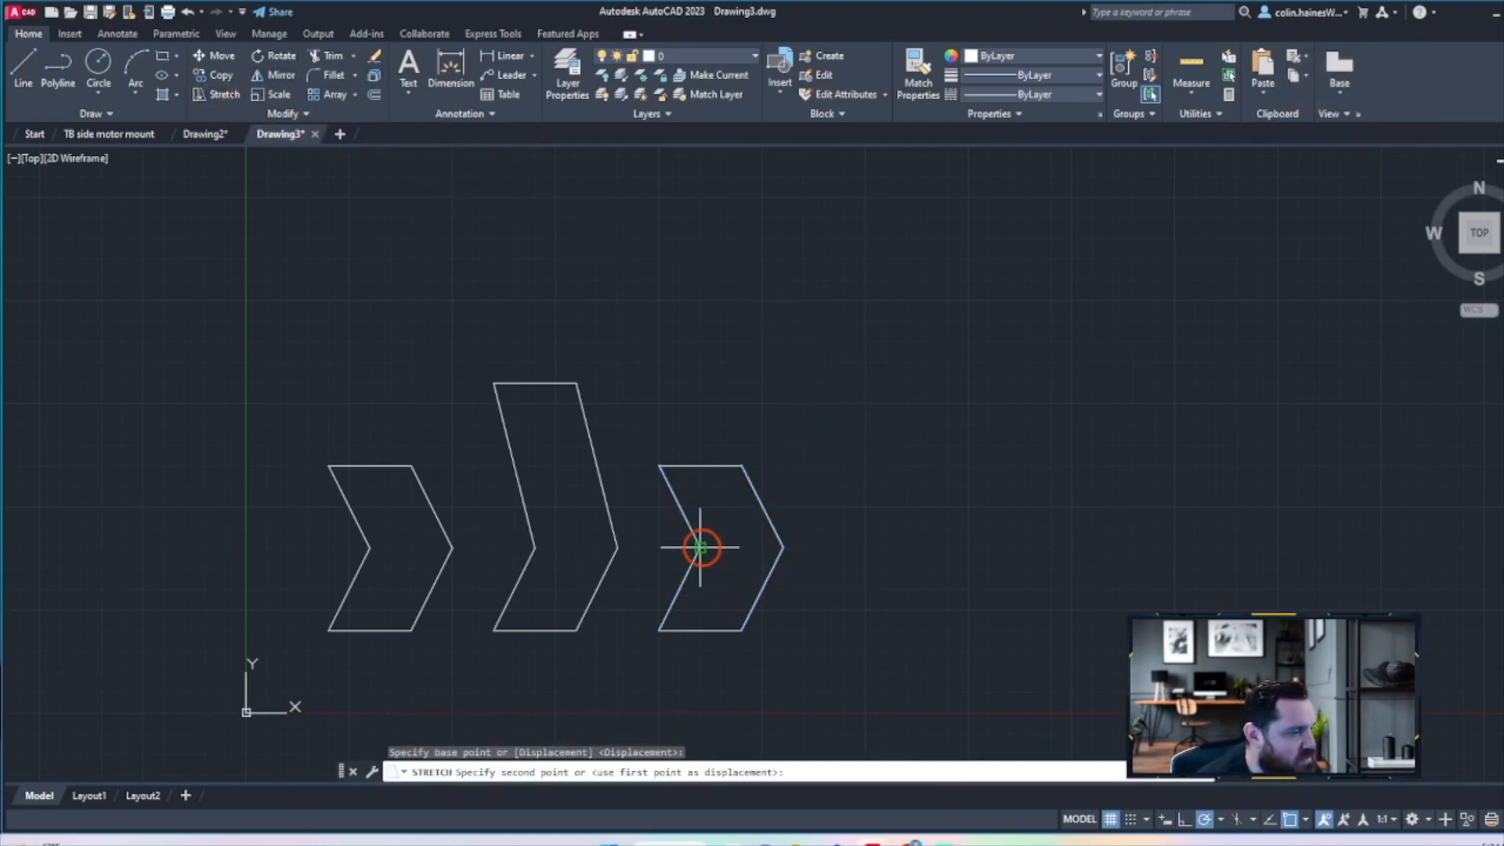
text(@2)
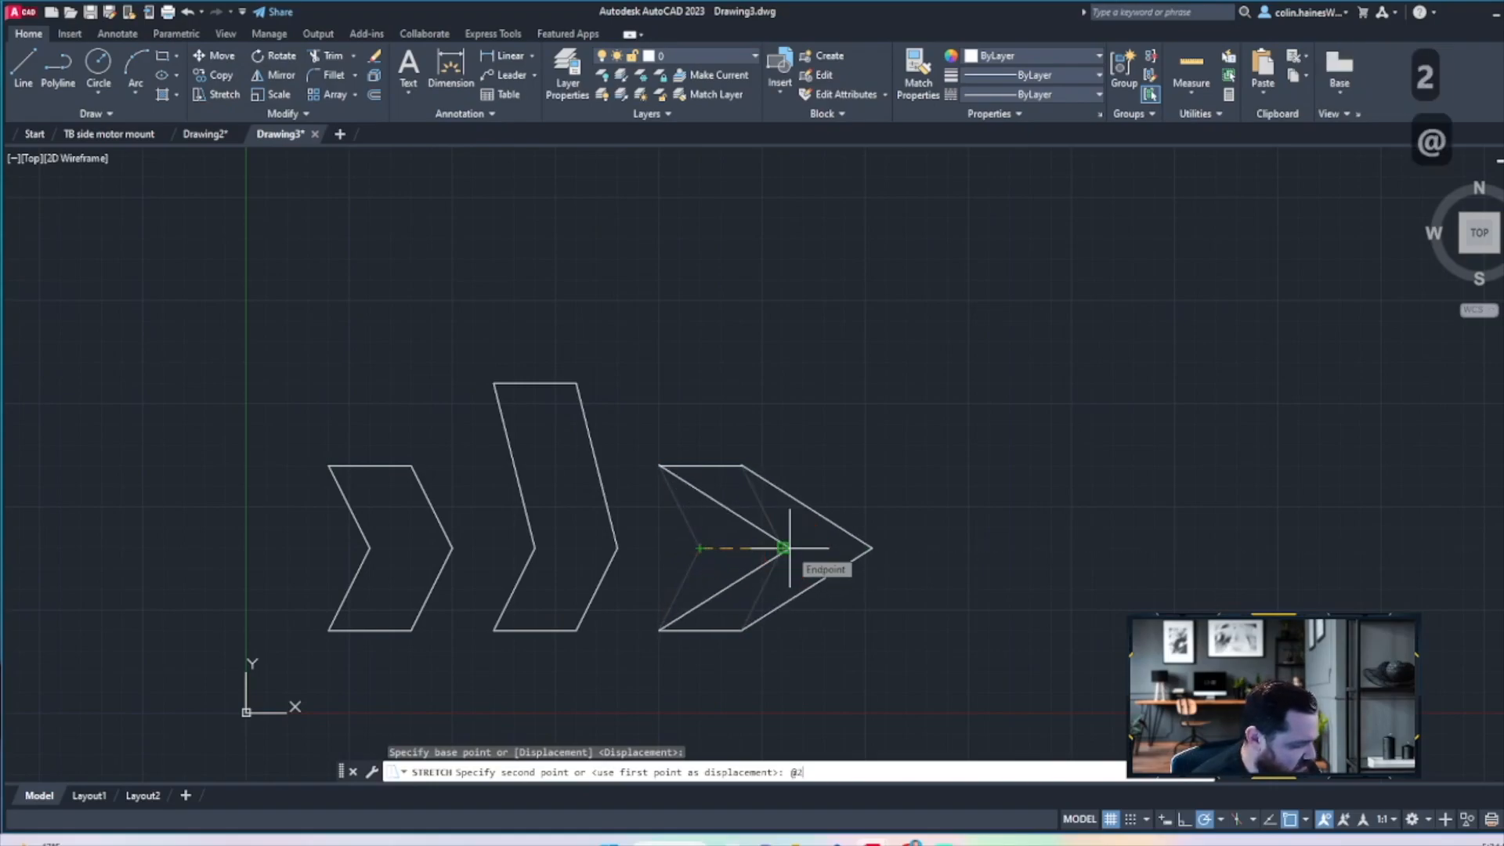
text(<0)
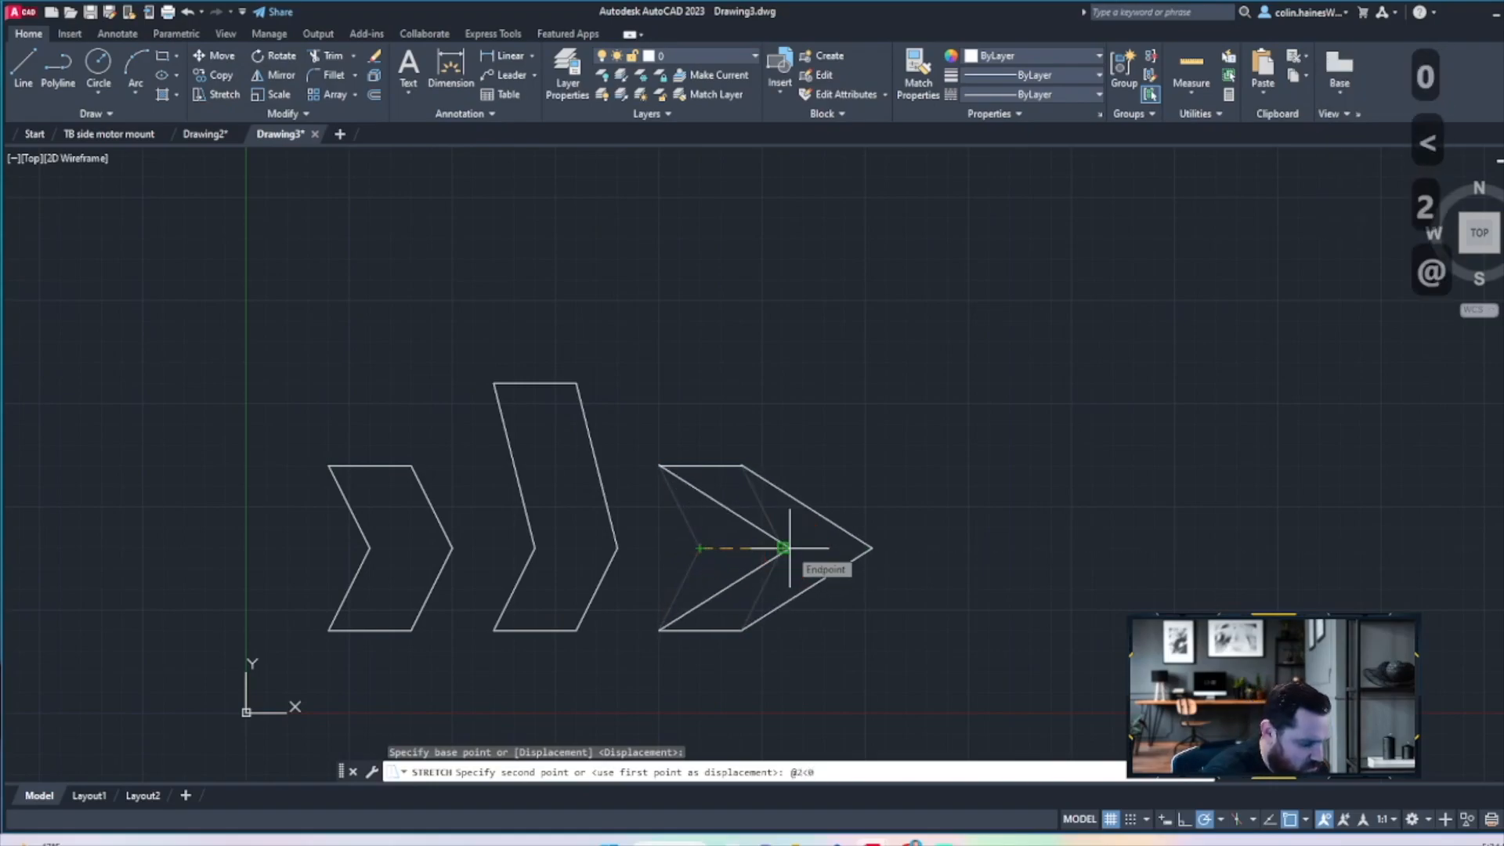
key(Return)
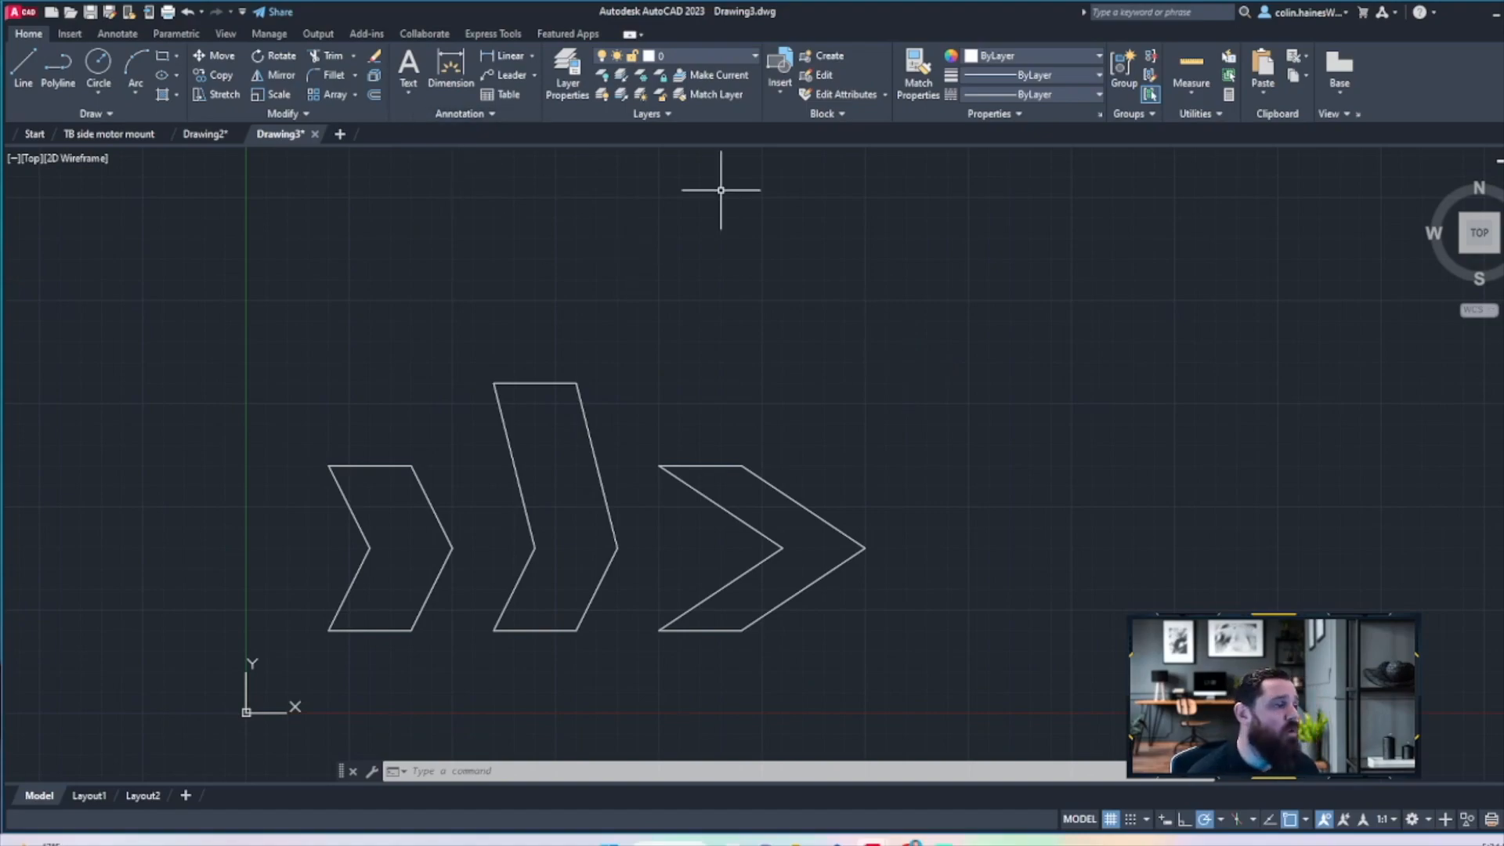
Mirror the stretched third chevron about a vertical line just beyond its tip, keeping the source objects
click(276, 76)
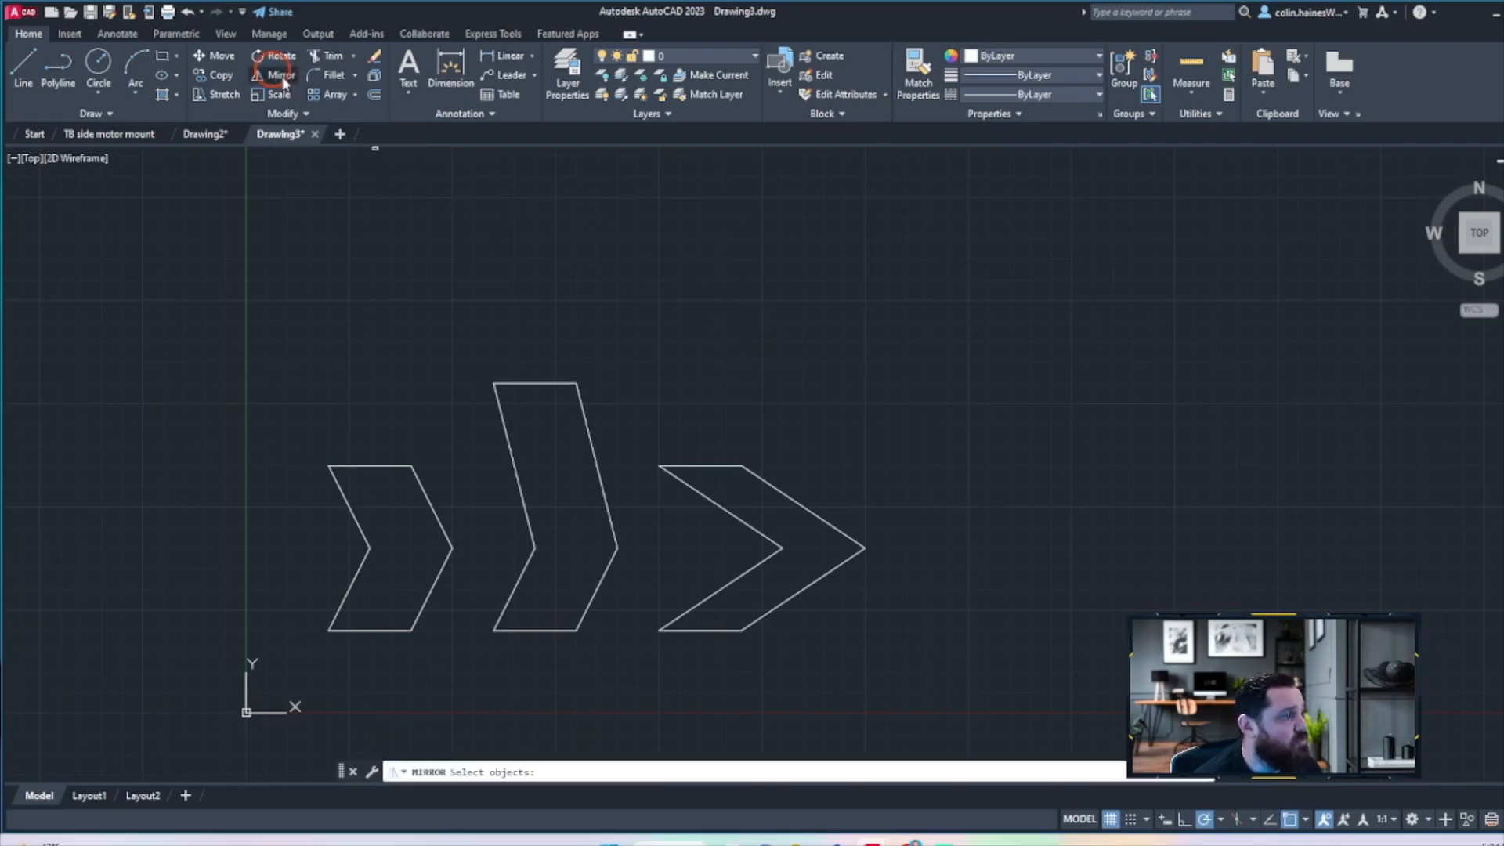
click(898, 377)
click(662, 654)
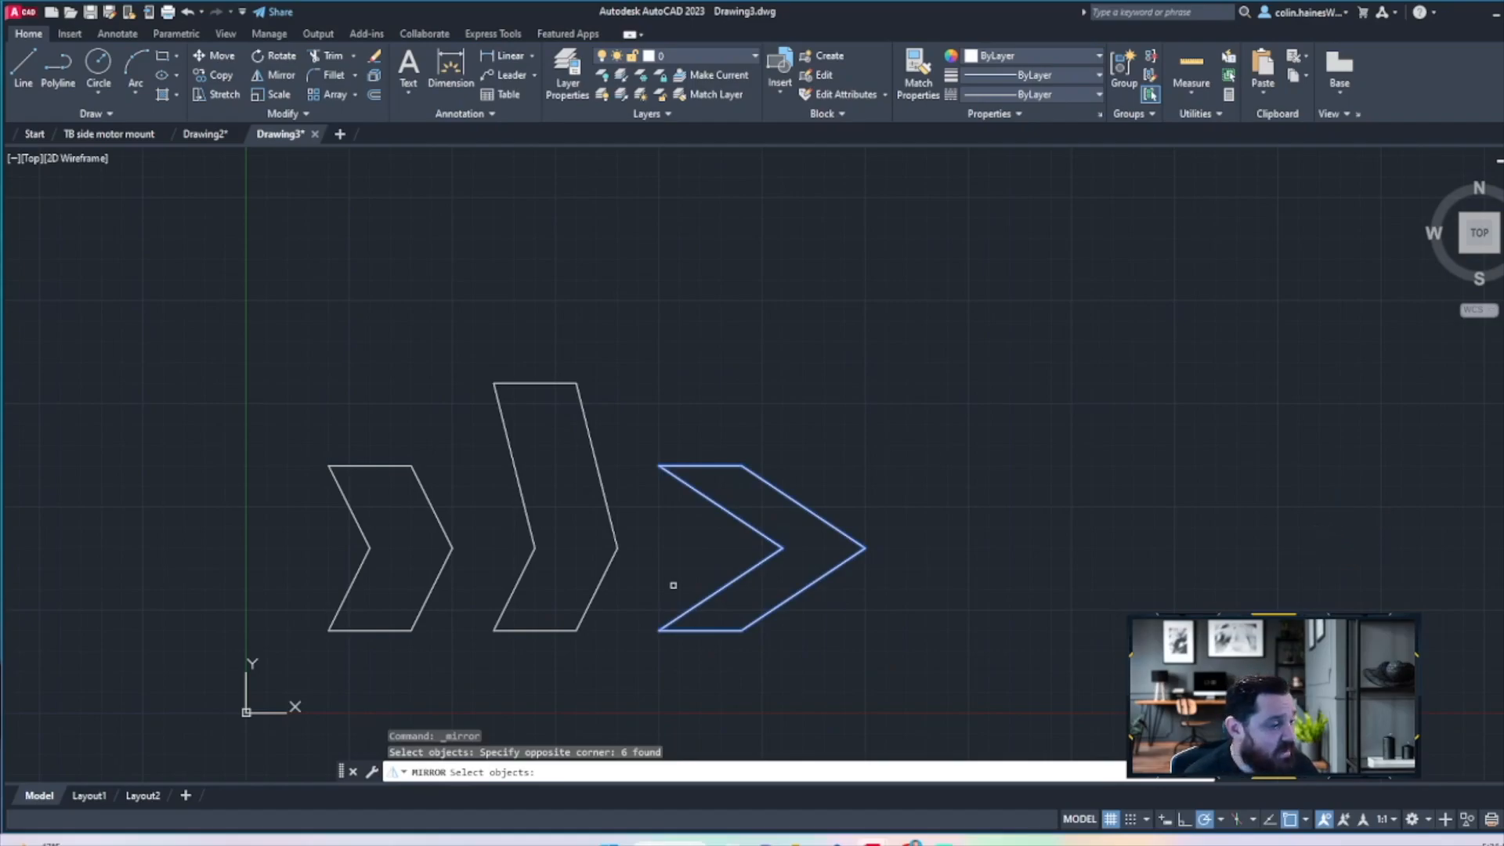
key(Return)
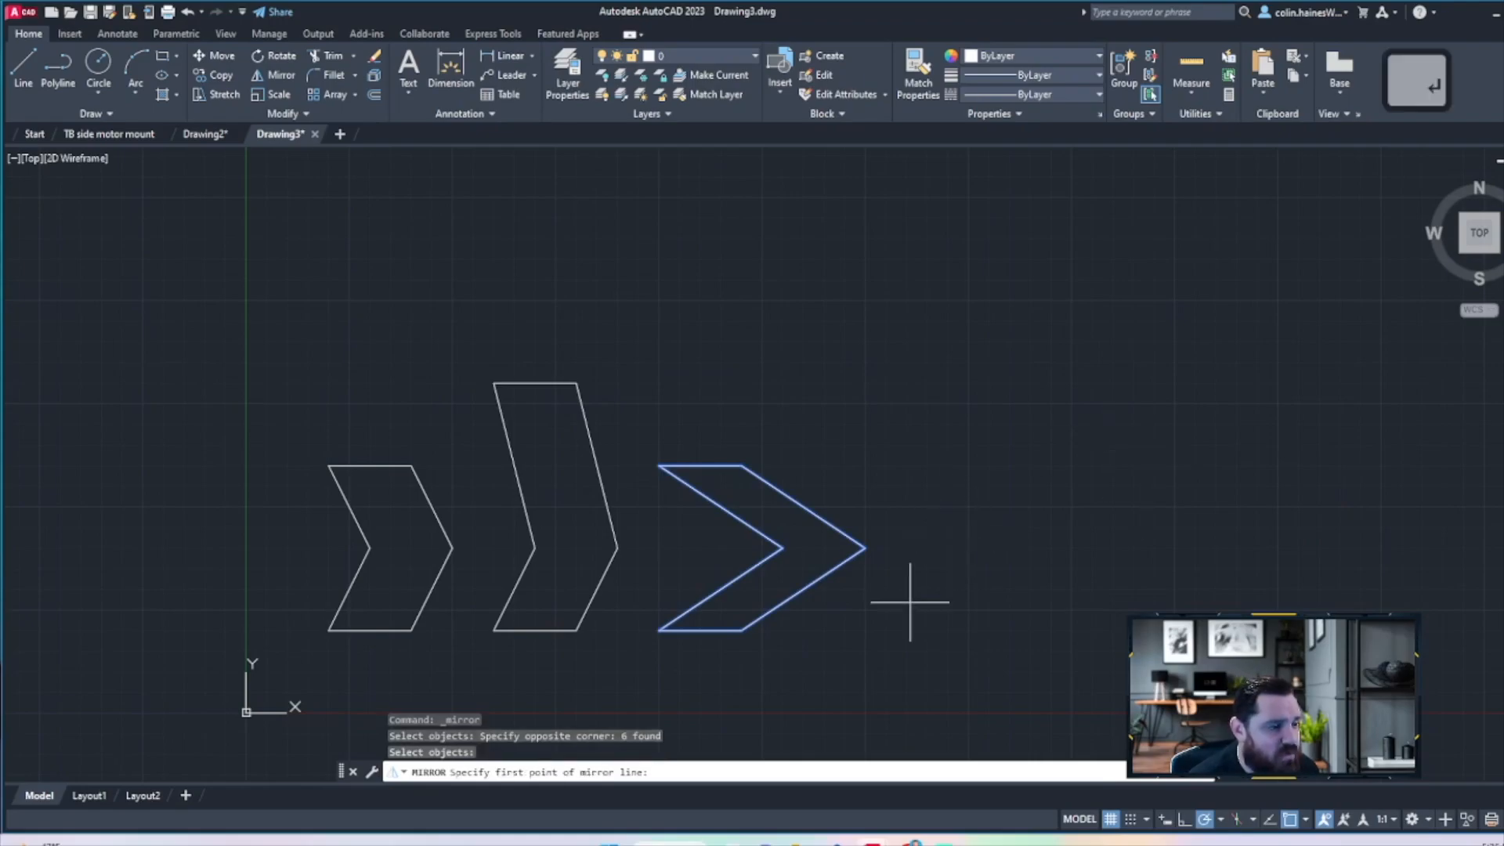
click(956, 536)
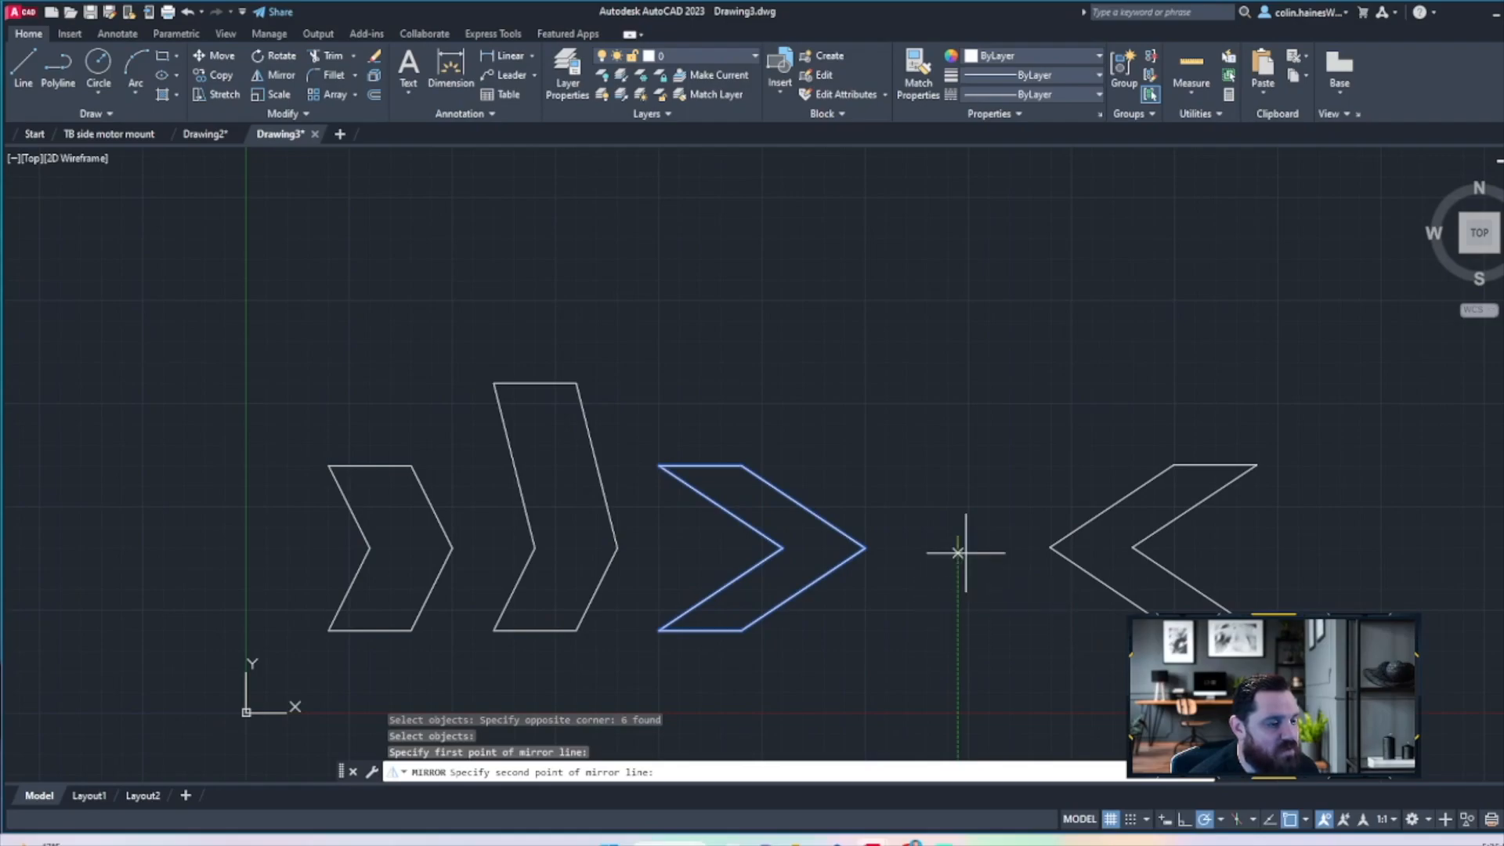
click(958, 439)
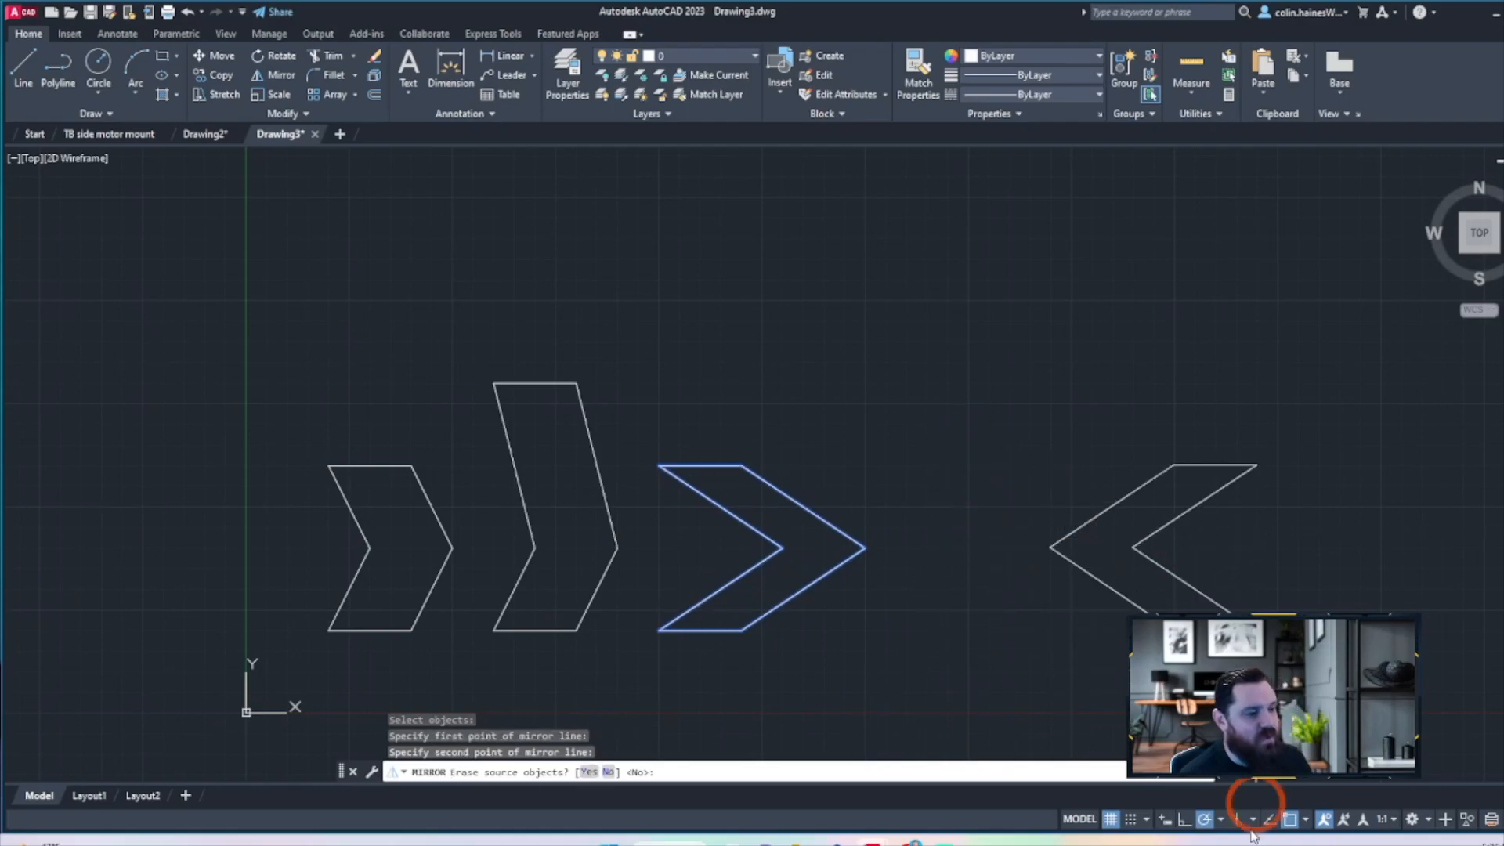
key(Return)
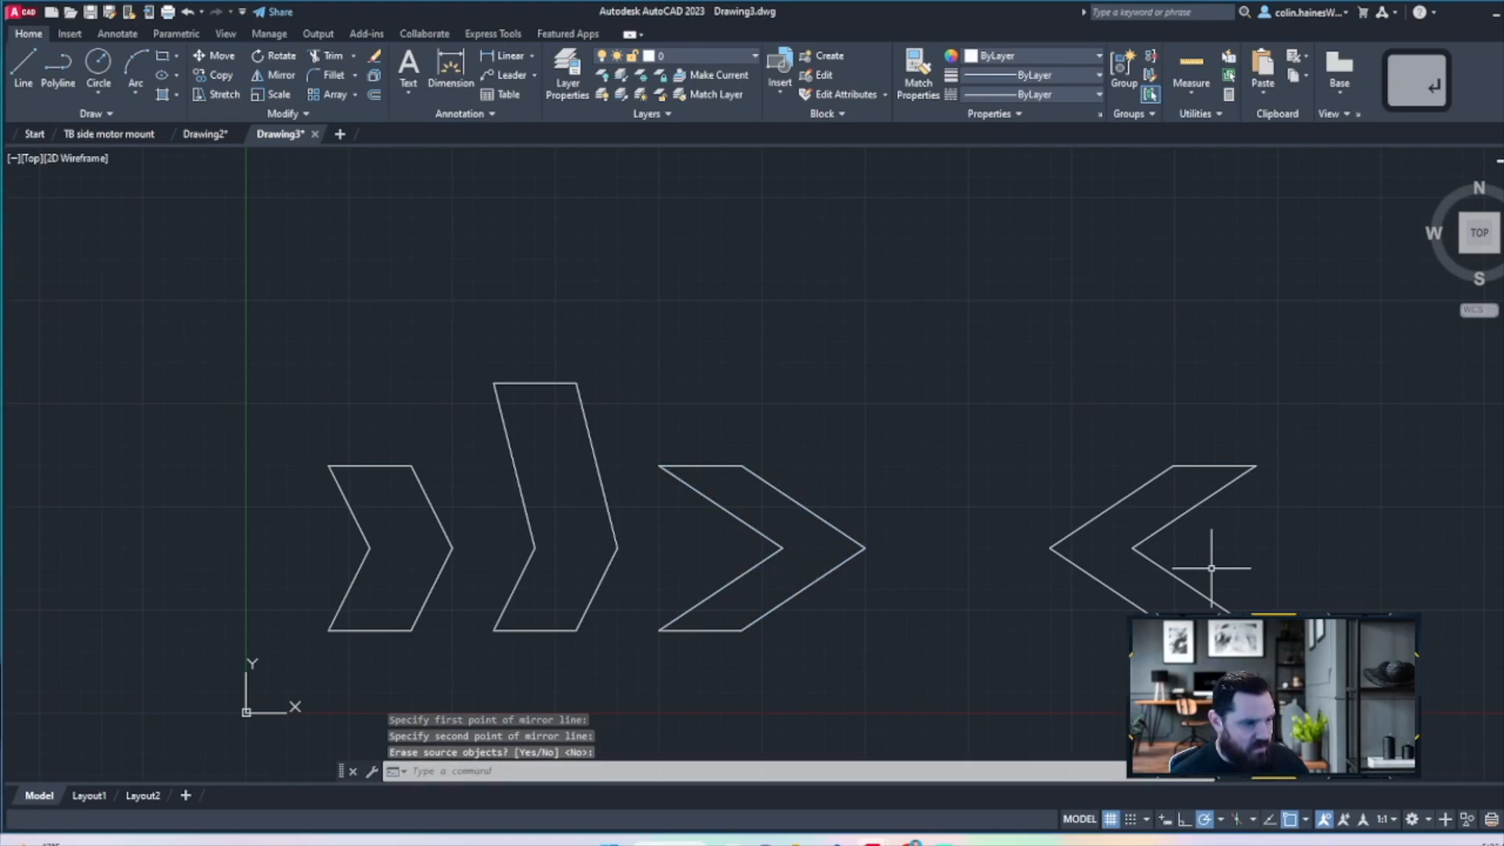
Delete the mirrored copy of the third chevron
click(1340, 379)
click(1016, 668)
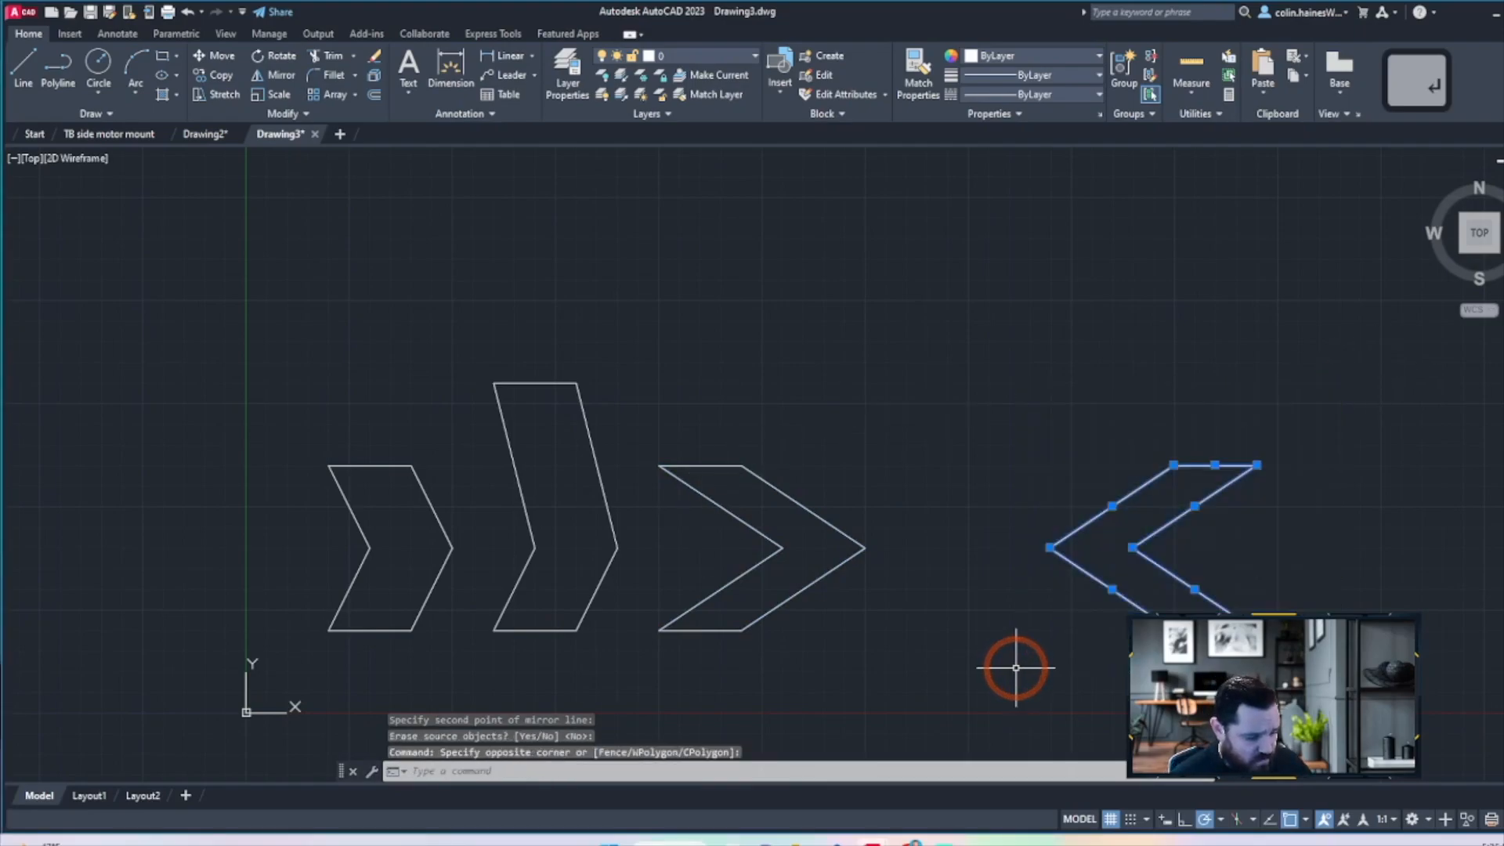
key(Delete)
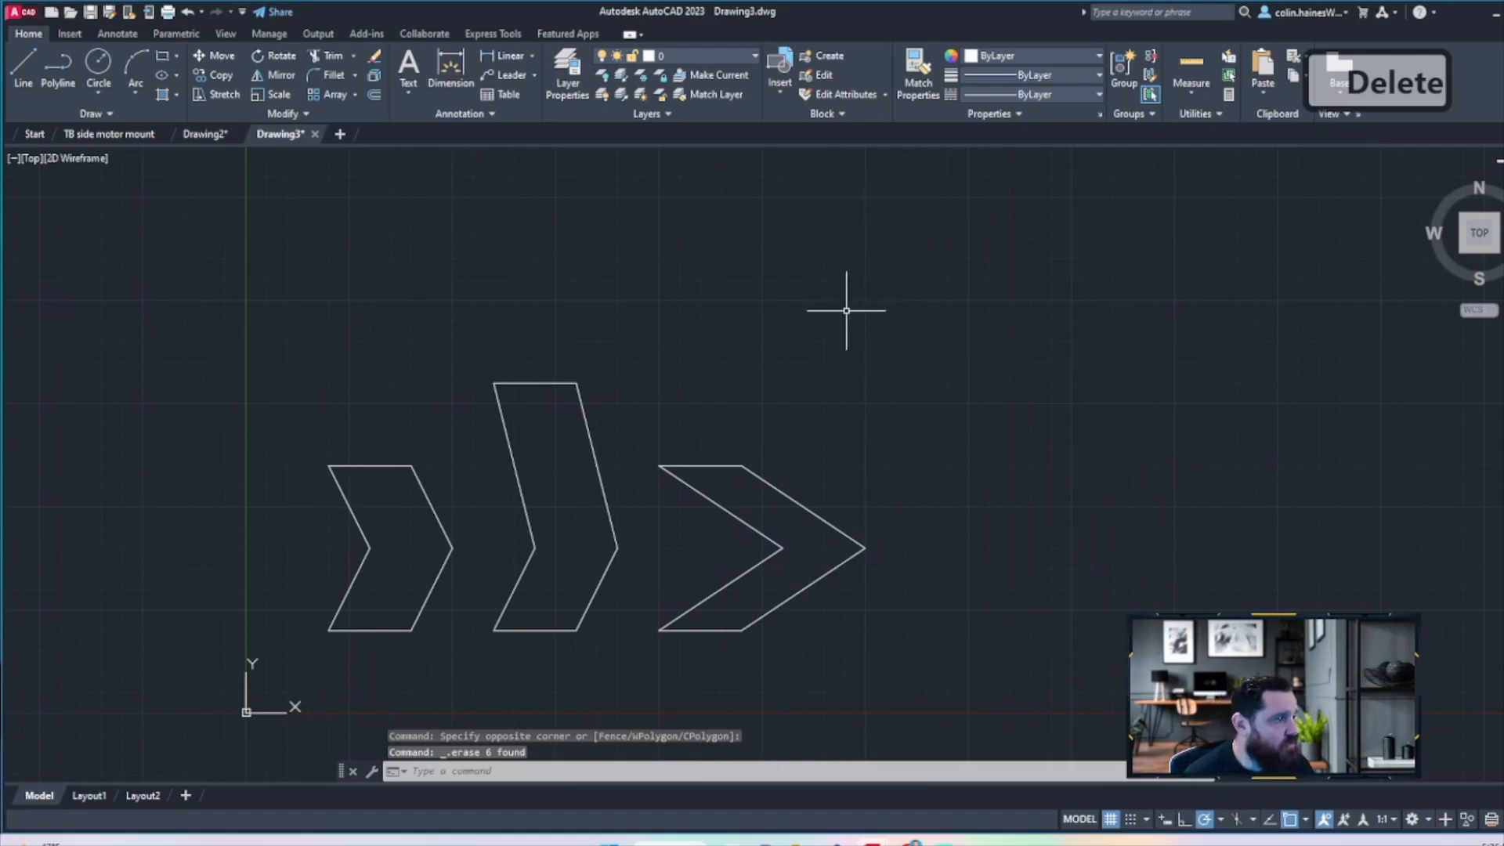
Mirror the third chevron about a vertical line through its outer tip, keeping the source objects
click(927, 382)
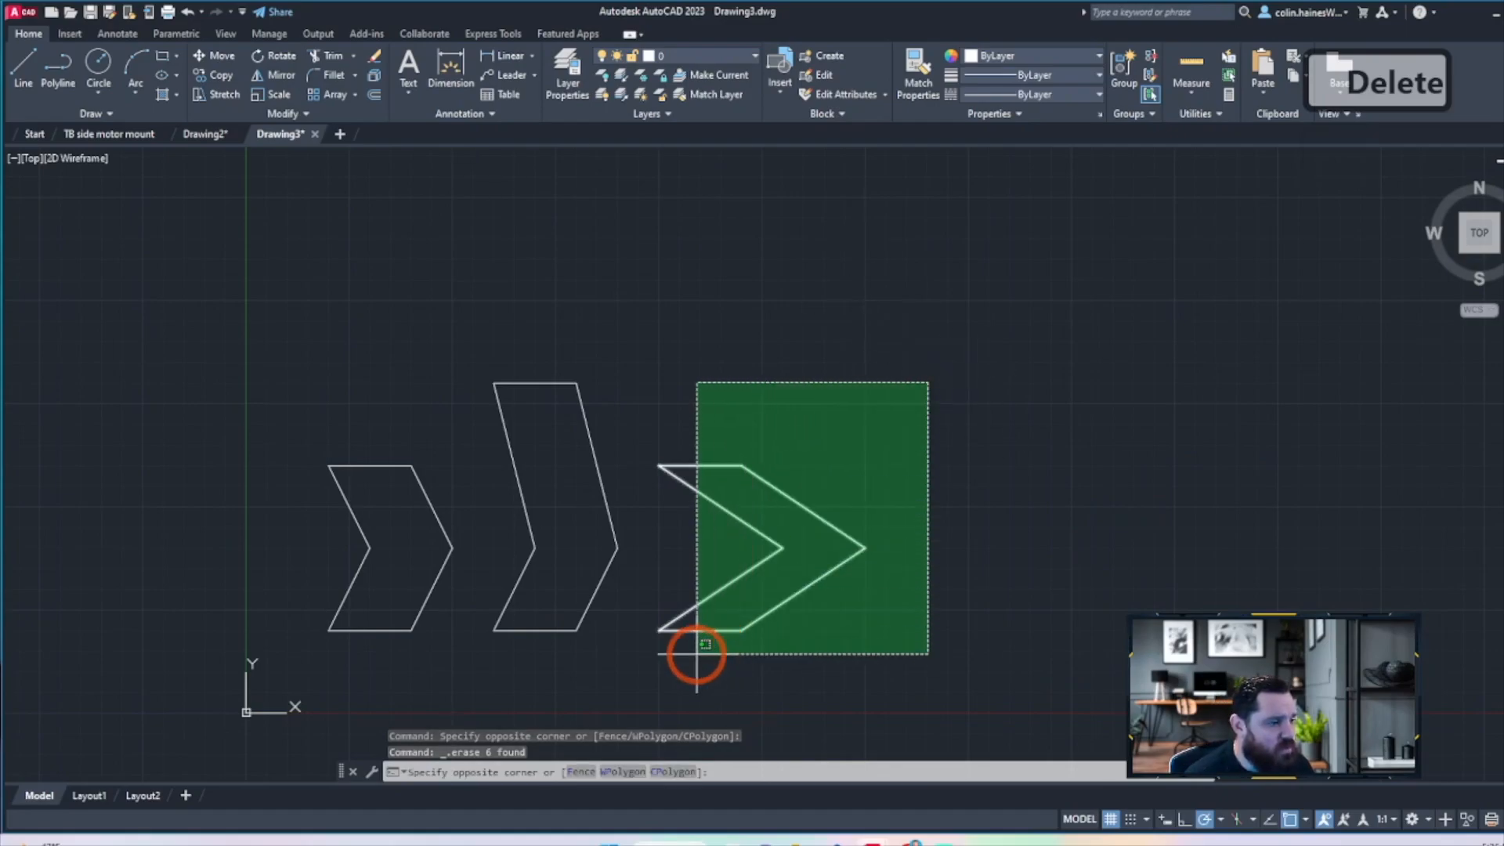
click(674, 658)
text(mirror)
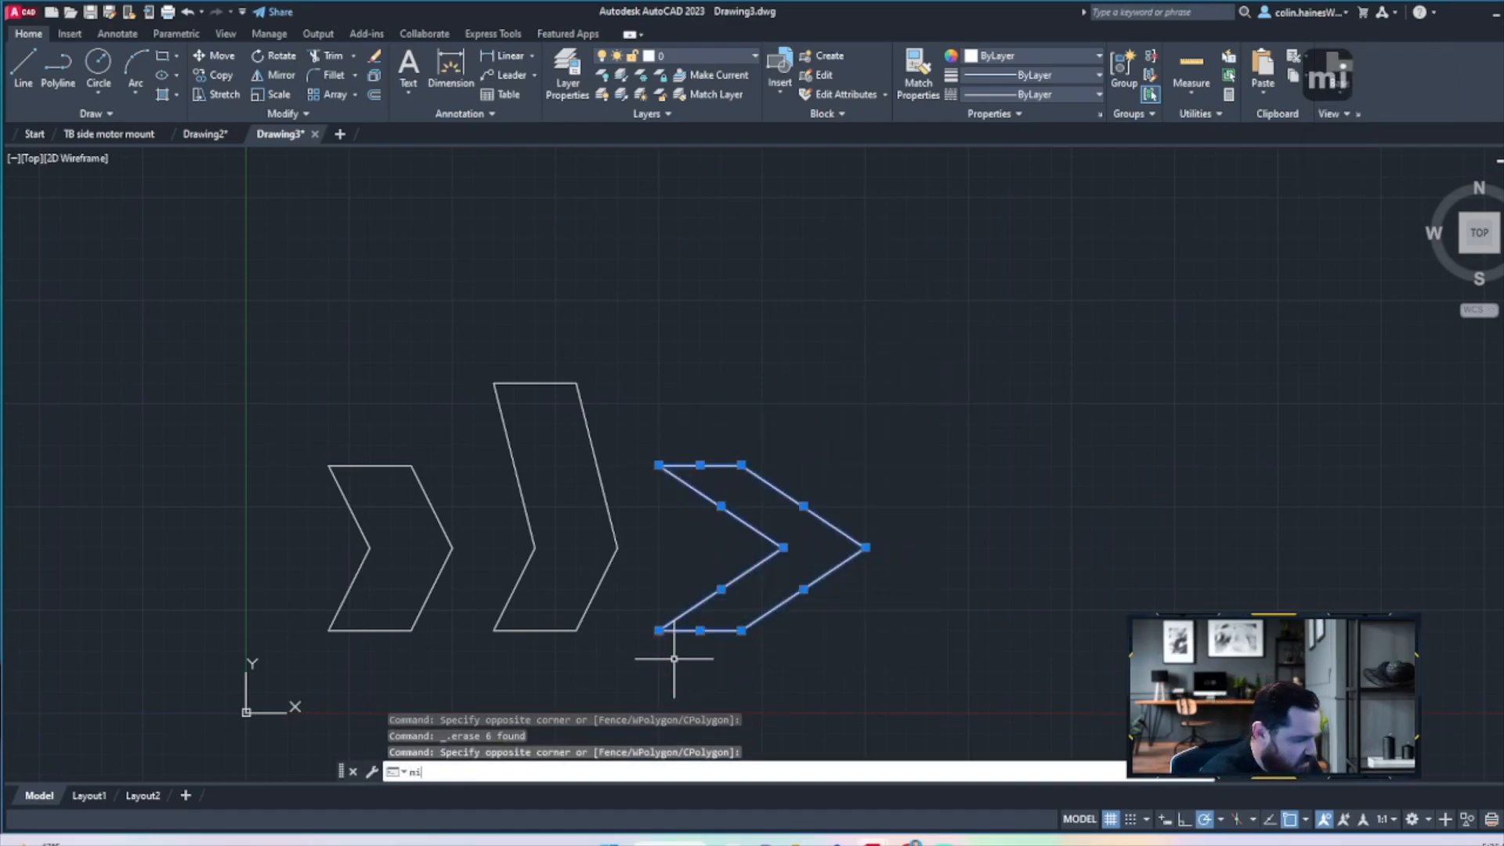
key(Return)
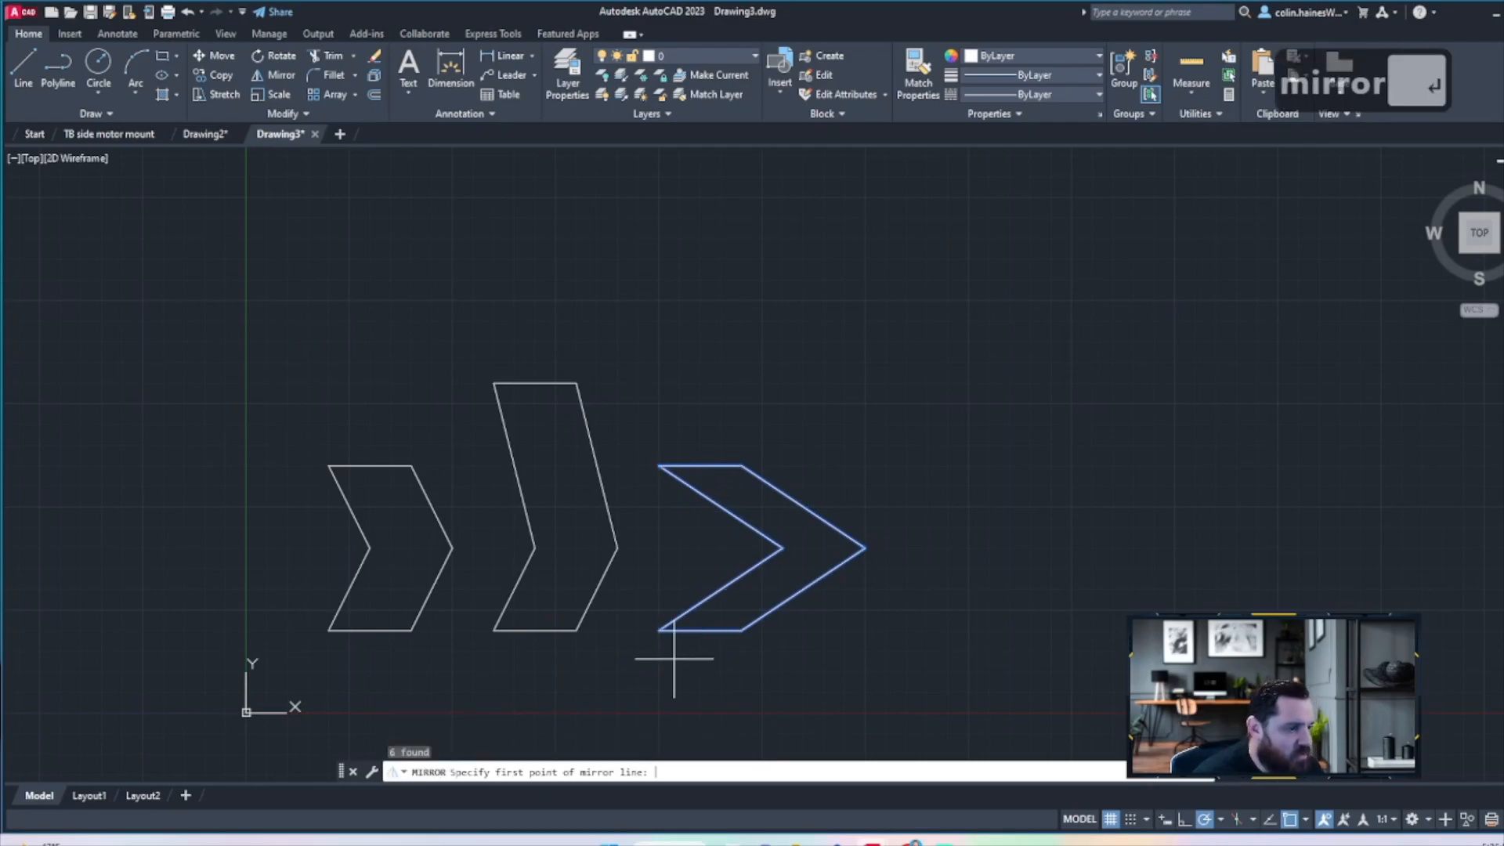
click(866, 548)
click(864, 451)
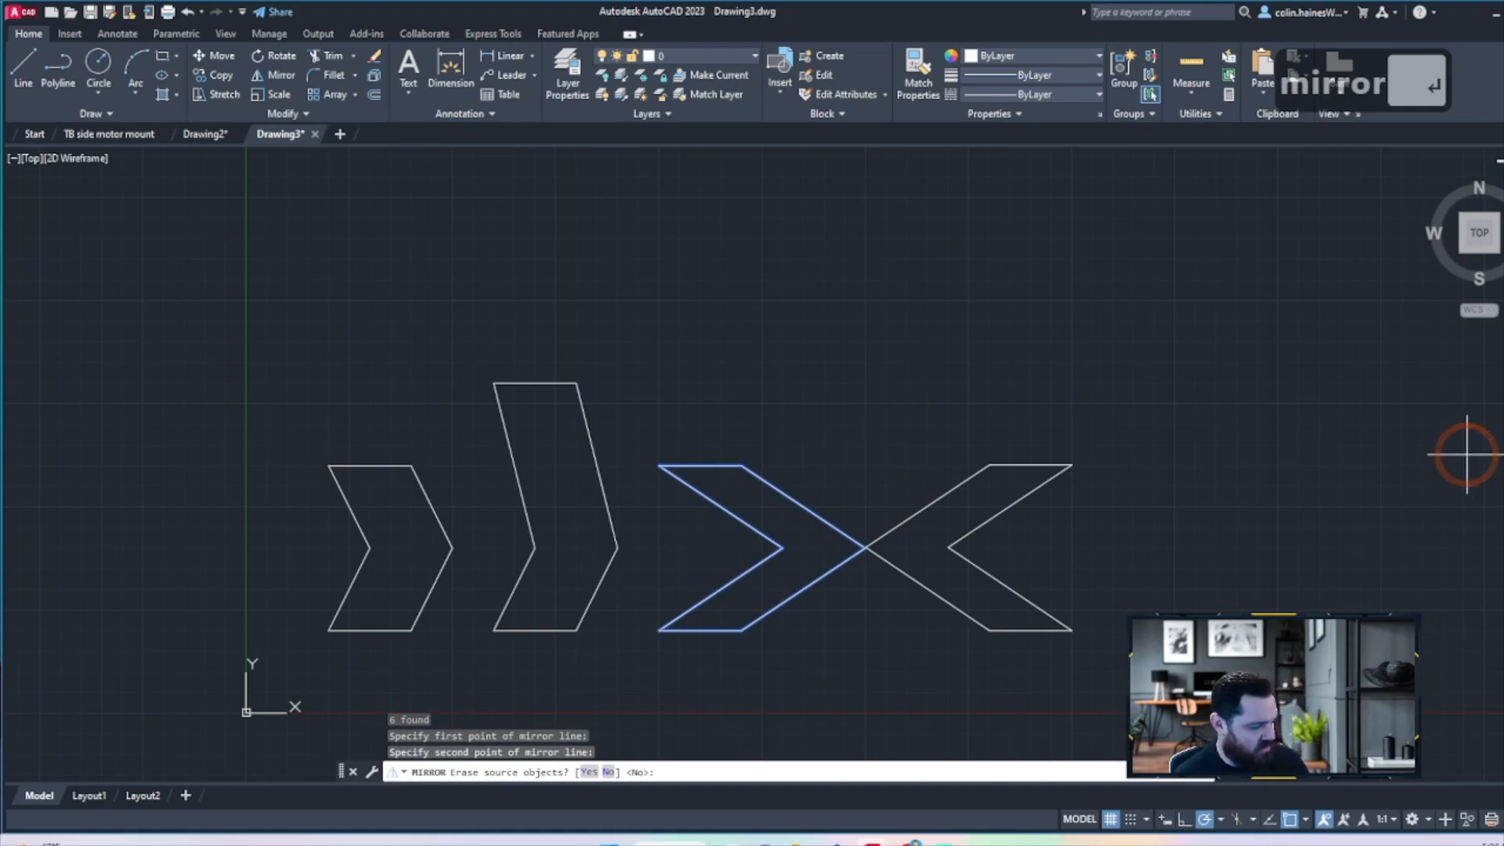
key(Return)
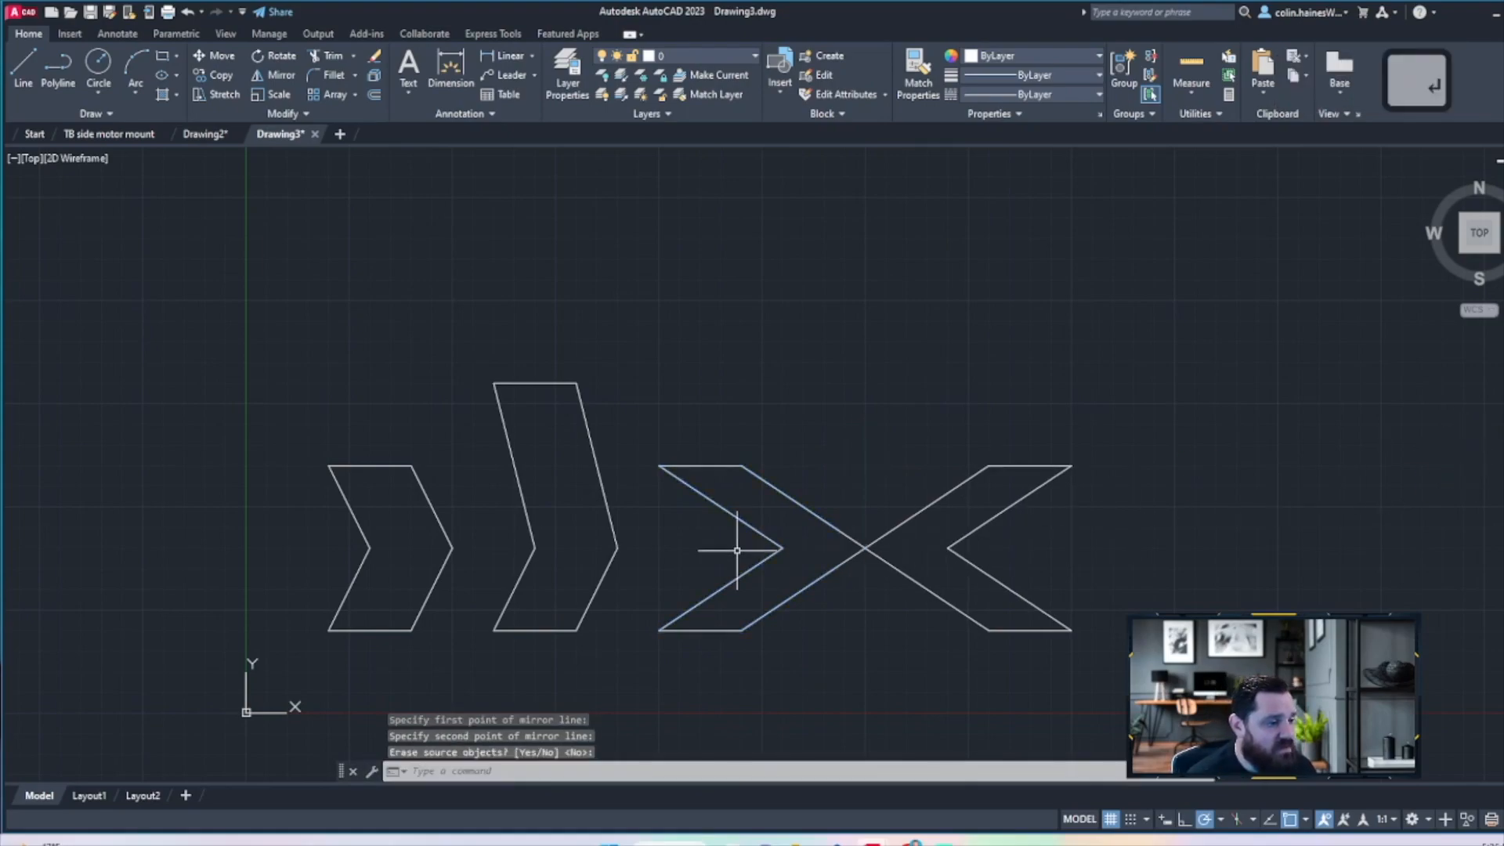
Erase the mirrored chevron that touches the third chevron's tip
click(1154, 369)
click(933, 689)
key(Delete)
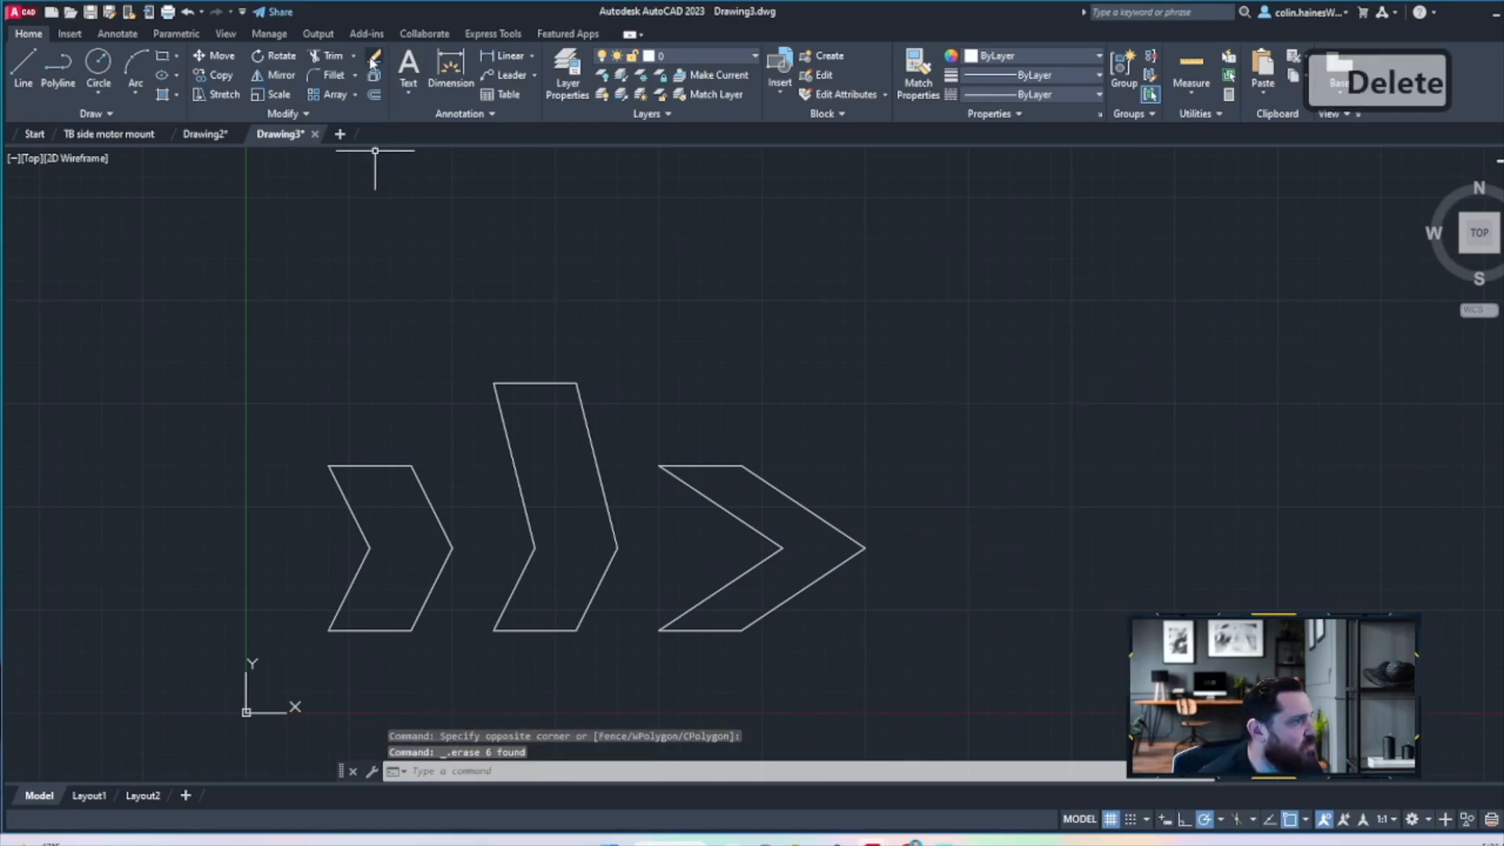
Draw a horizontal construction line from the third chevron's outer tip to its inner vertex
click(22, 77)
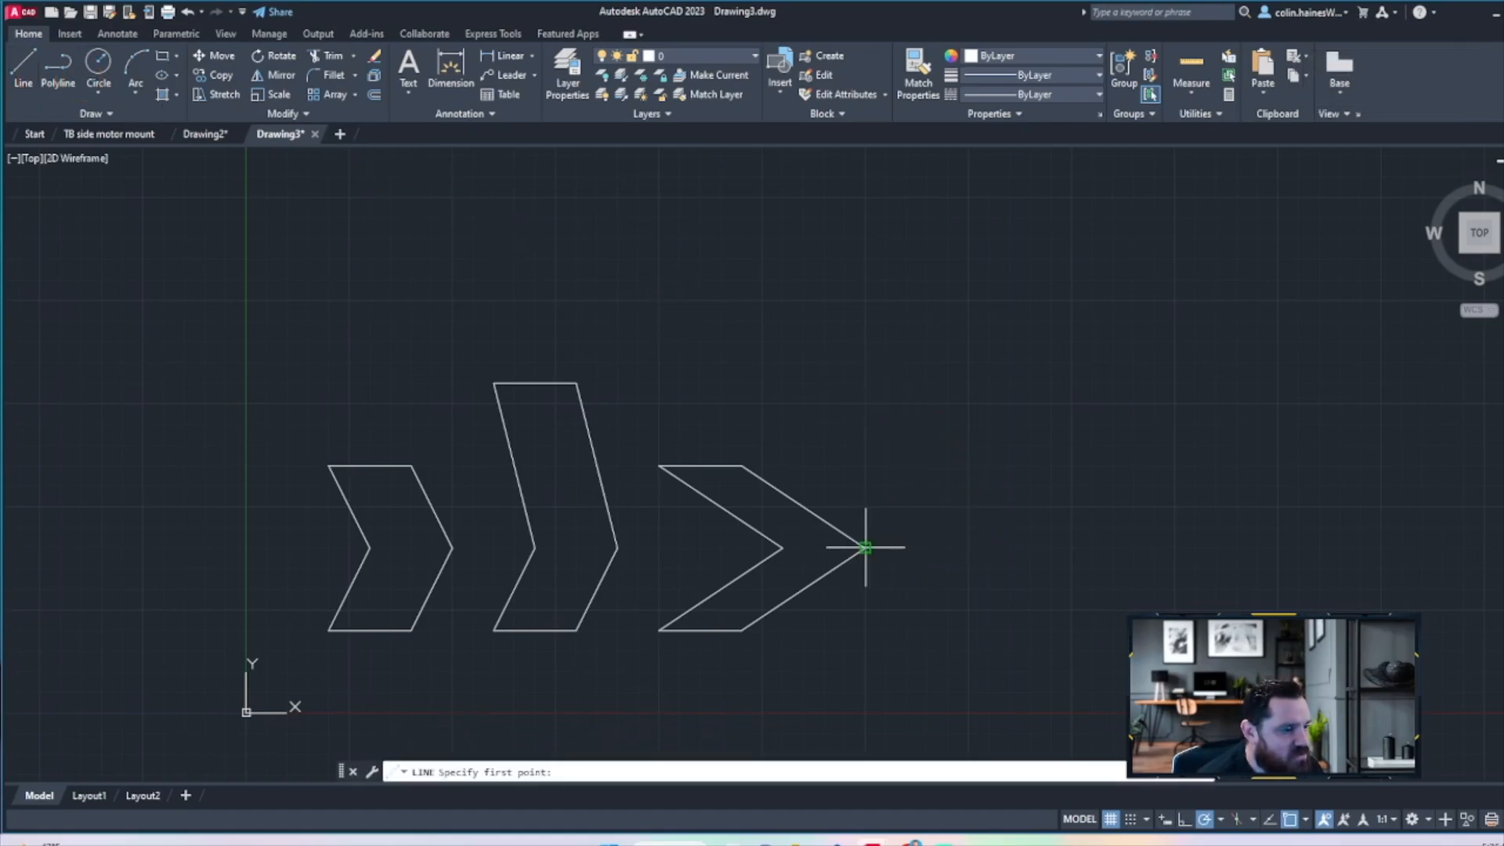
click(782, 547)
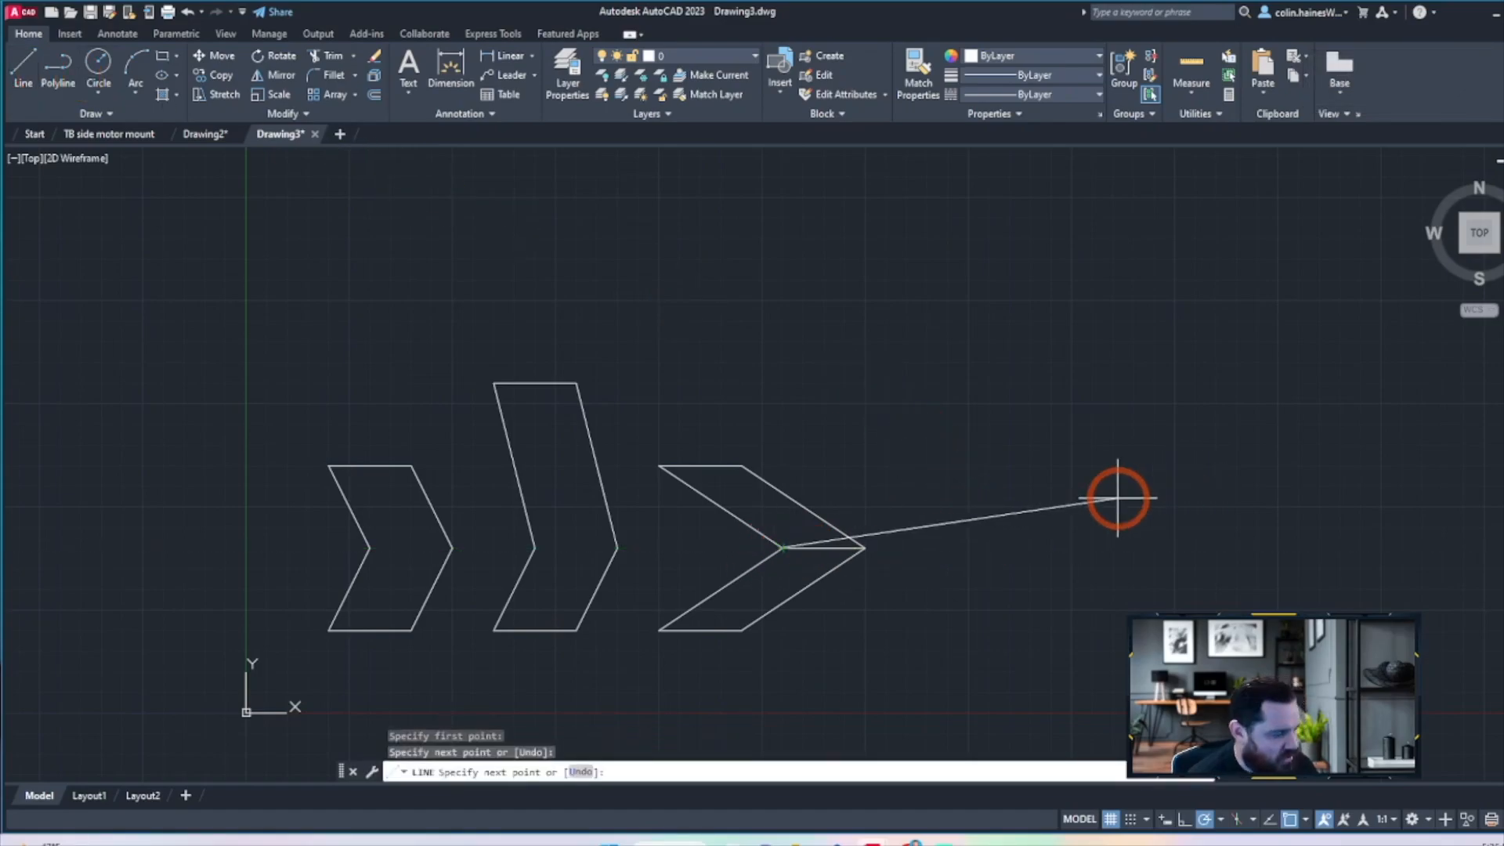
key(Return)
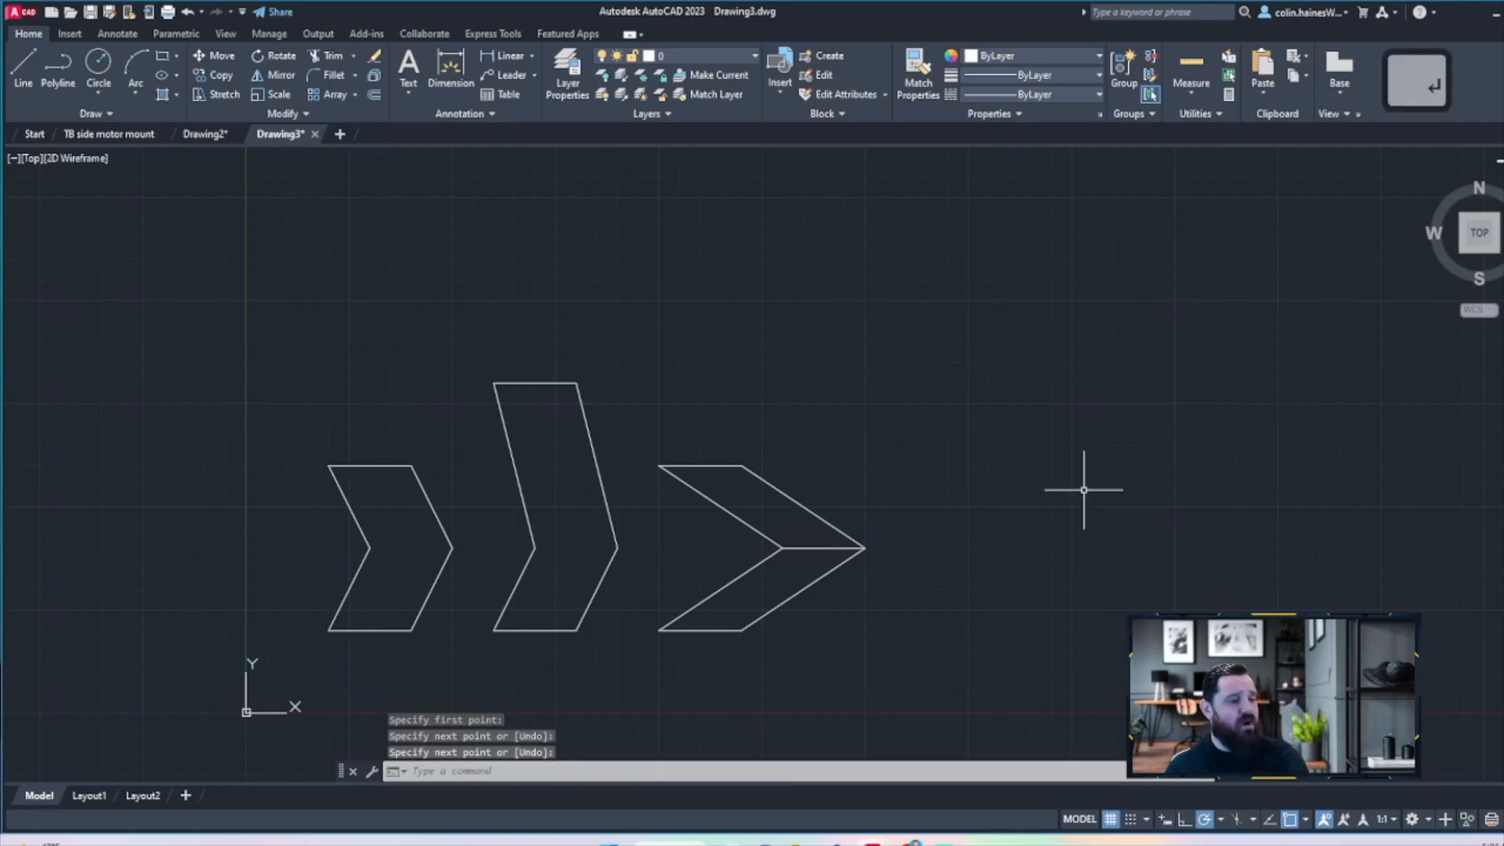
Mirror the third chevron and its construction line about a vertical line through the construction line's midpoint, keeping the source objects
click(276, 75)
drag(864, 387, 725, 689)
text(mo)
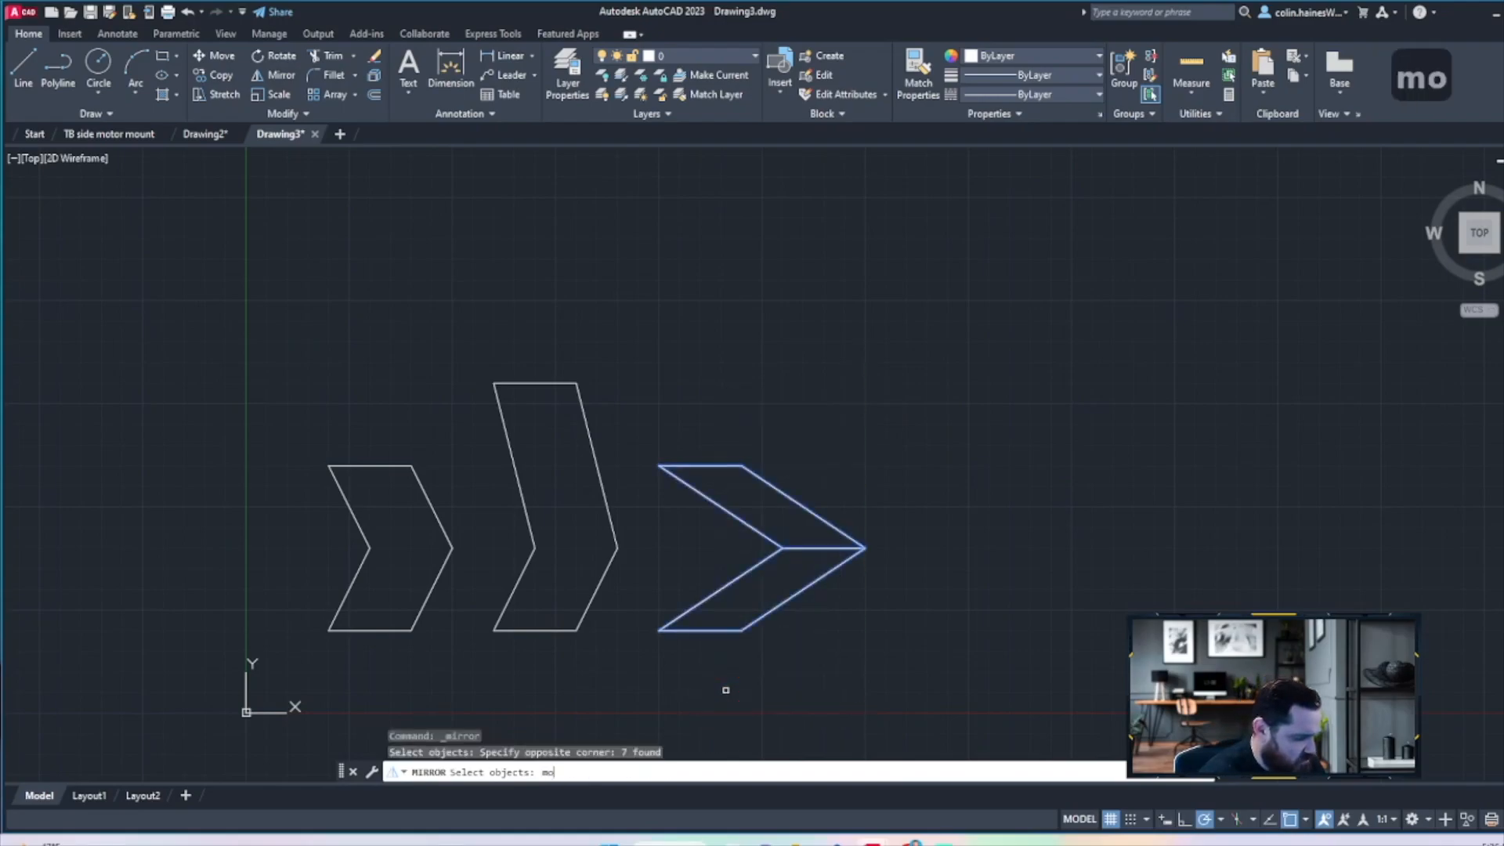
key(BackSpace)
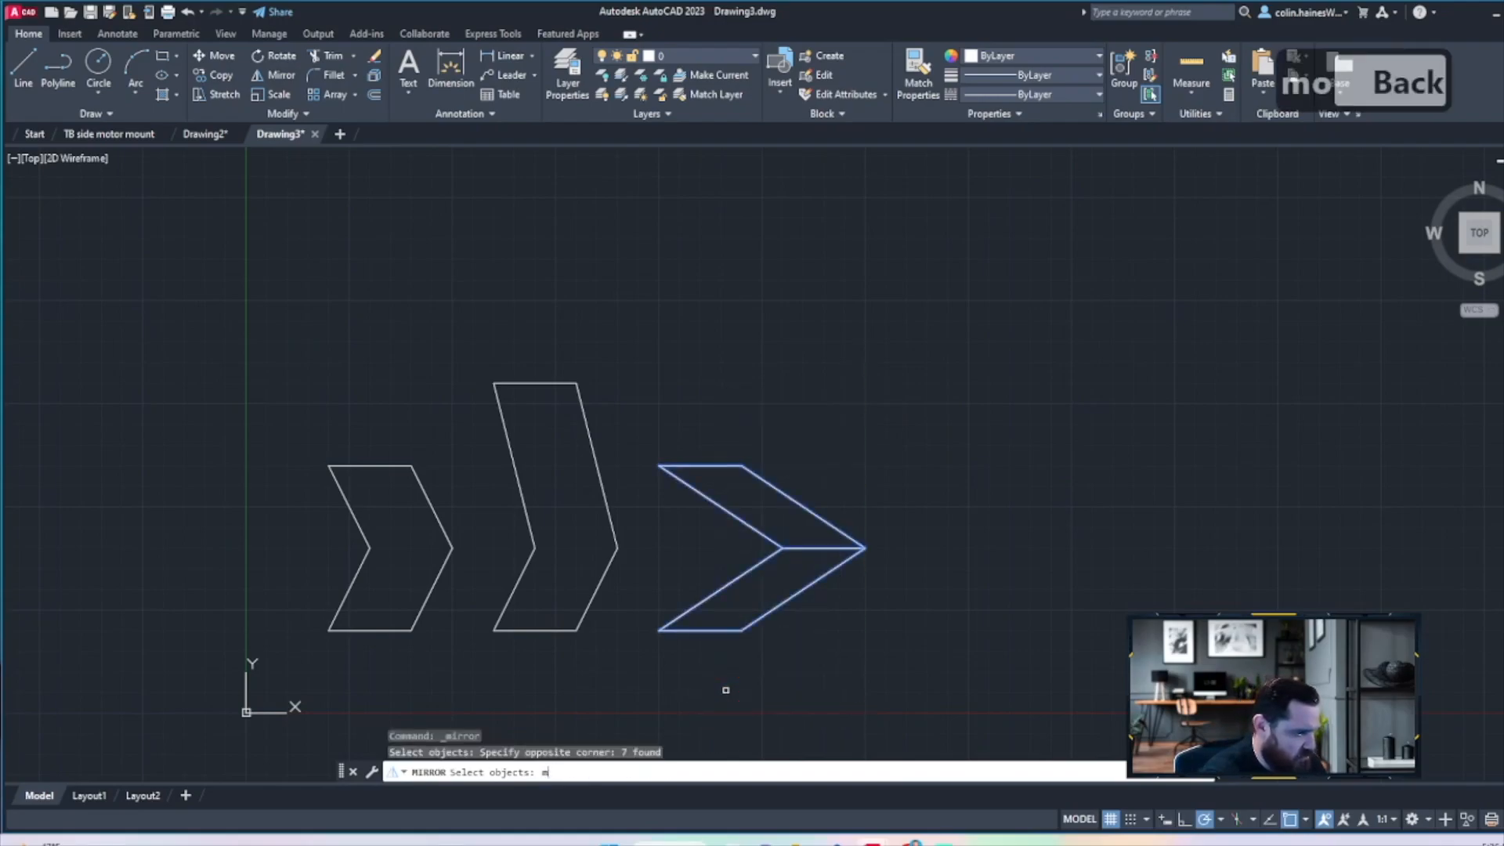
key(Return)
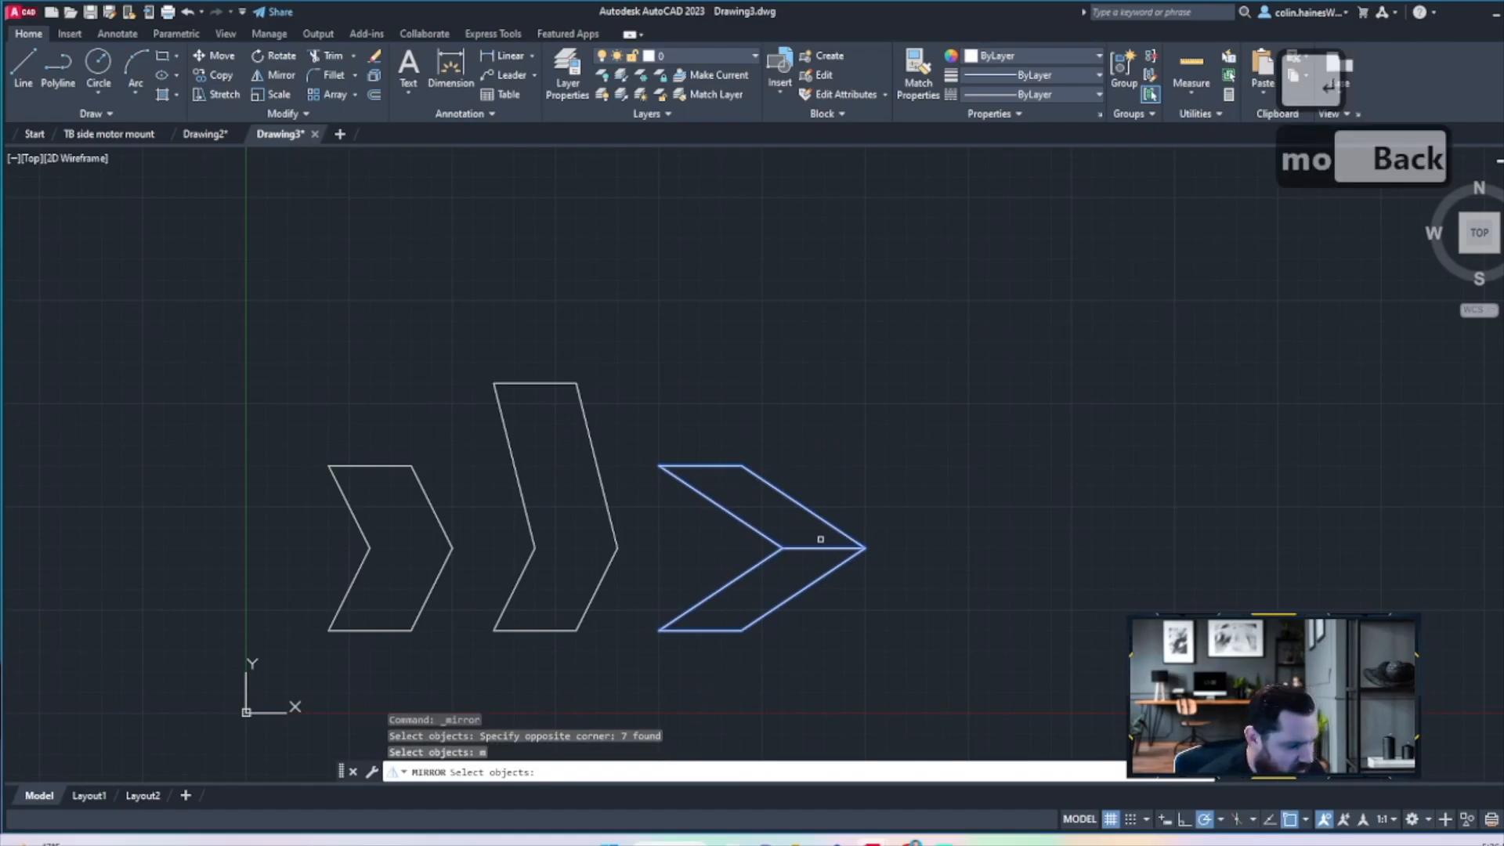
key(Return)
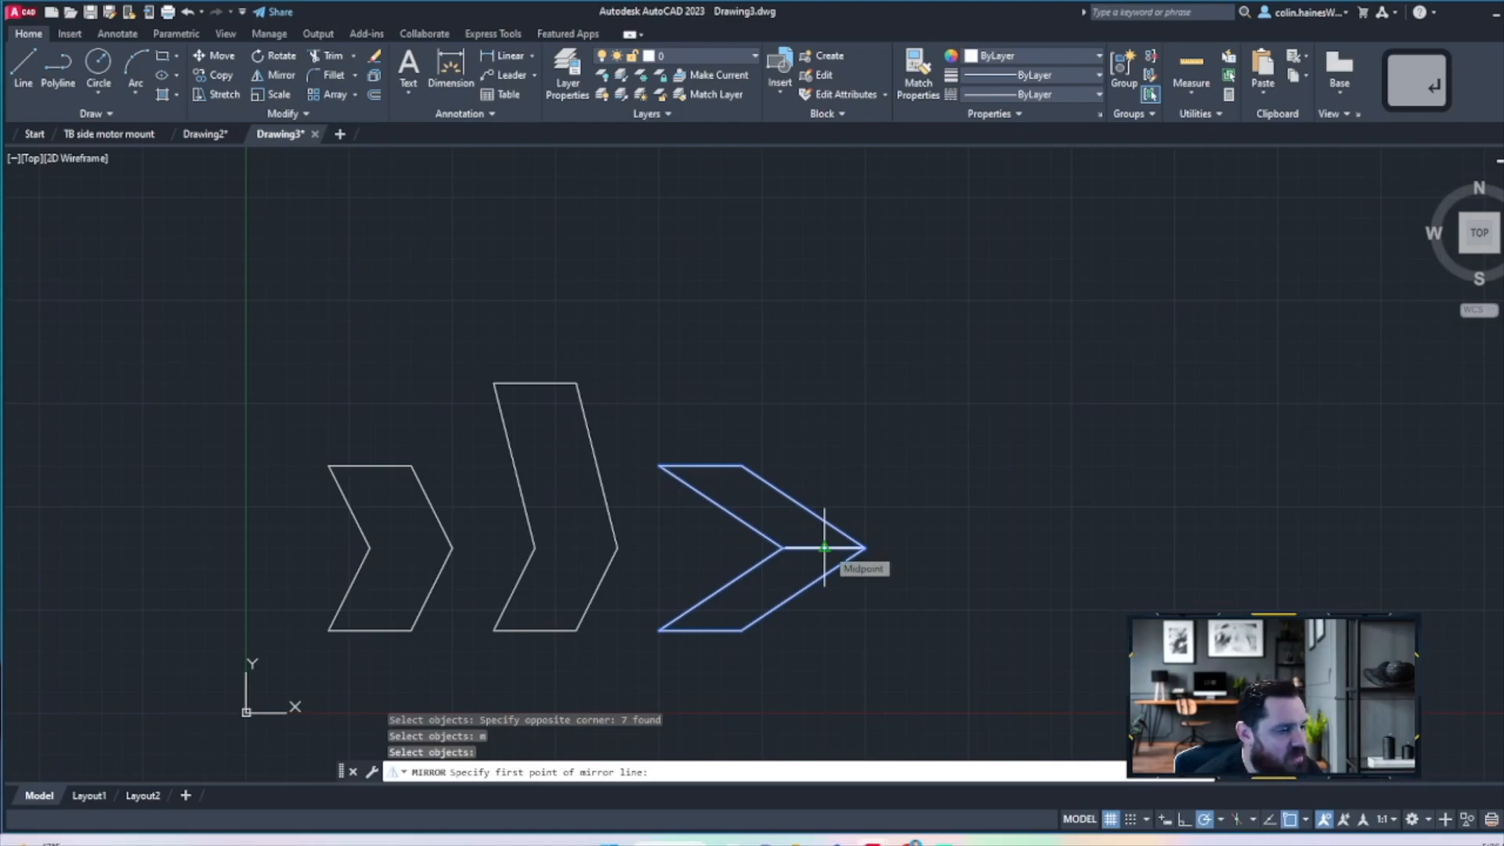
click(823, 548)
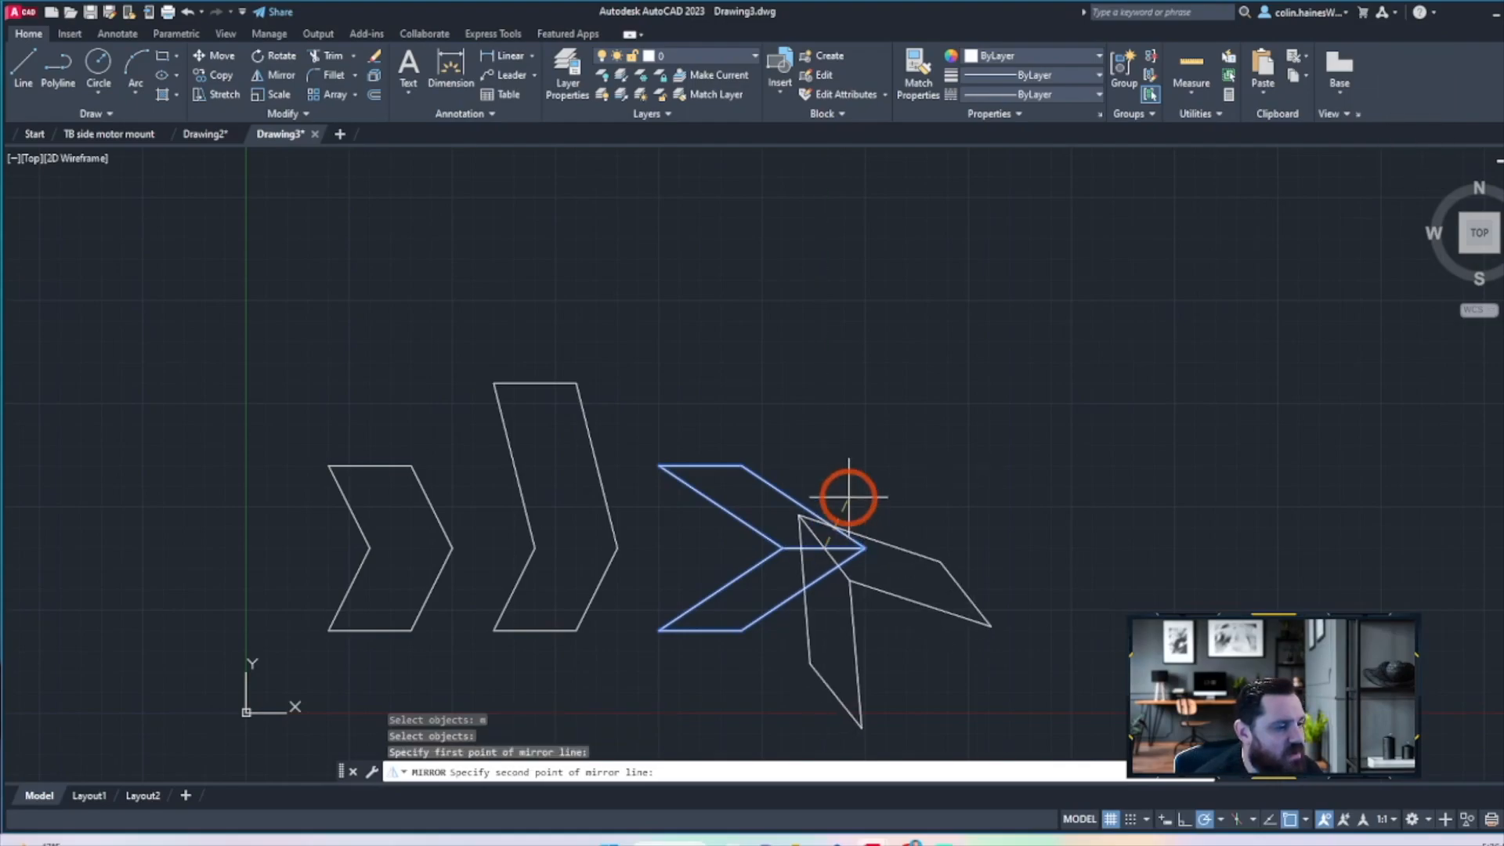
click(824, 357)
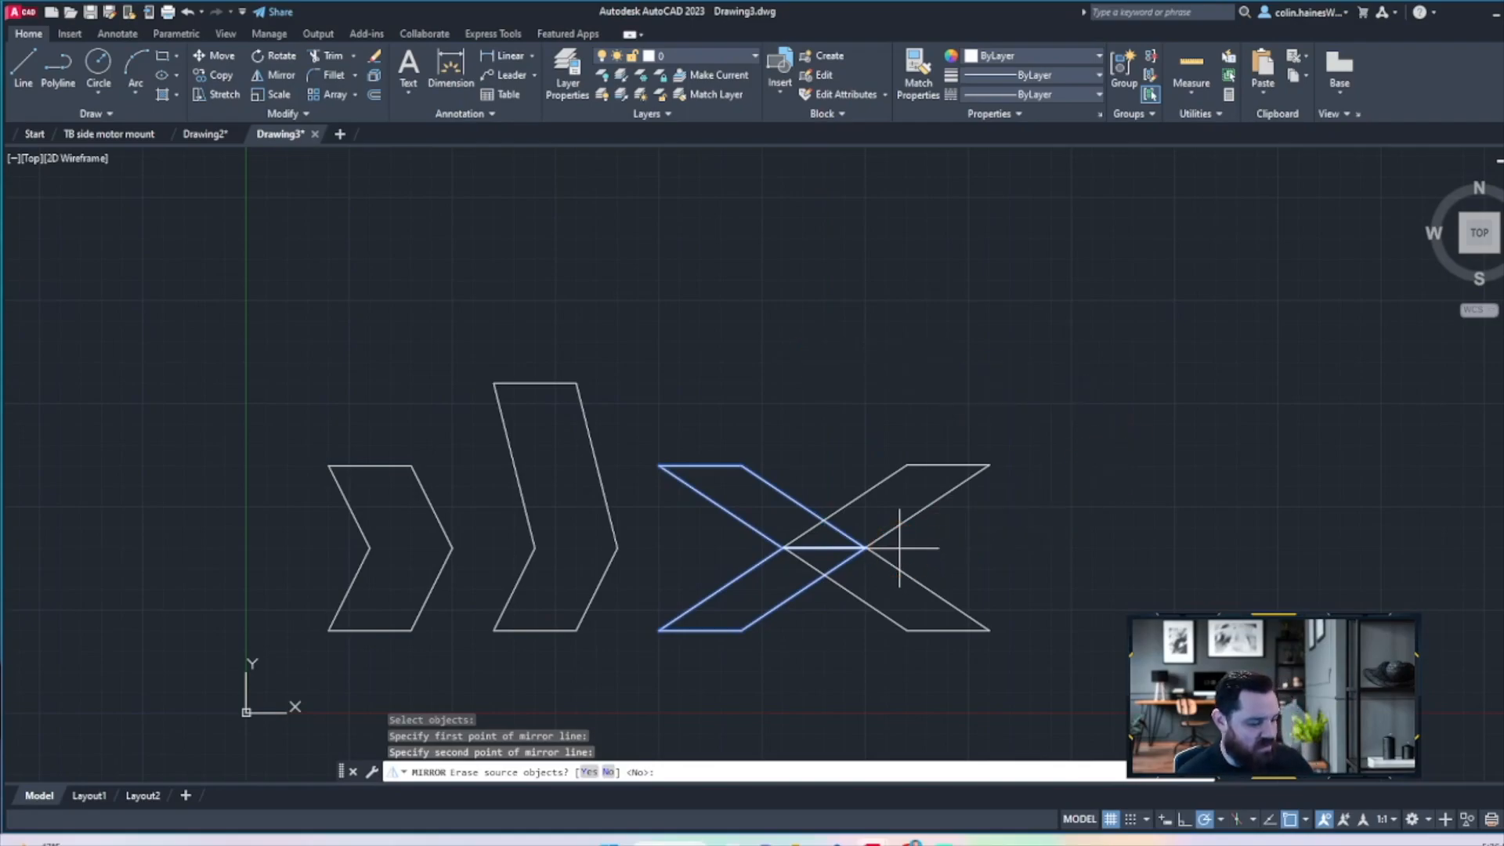
key(Return)
text(\)
key(Return)
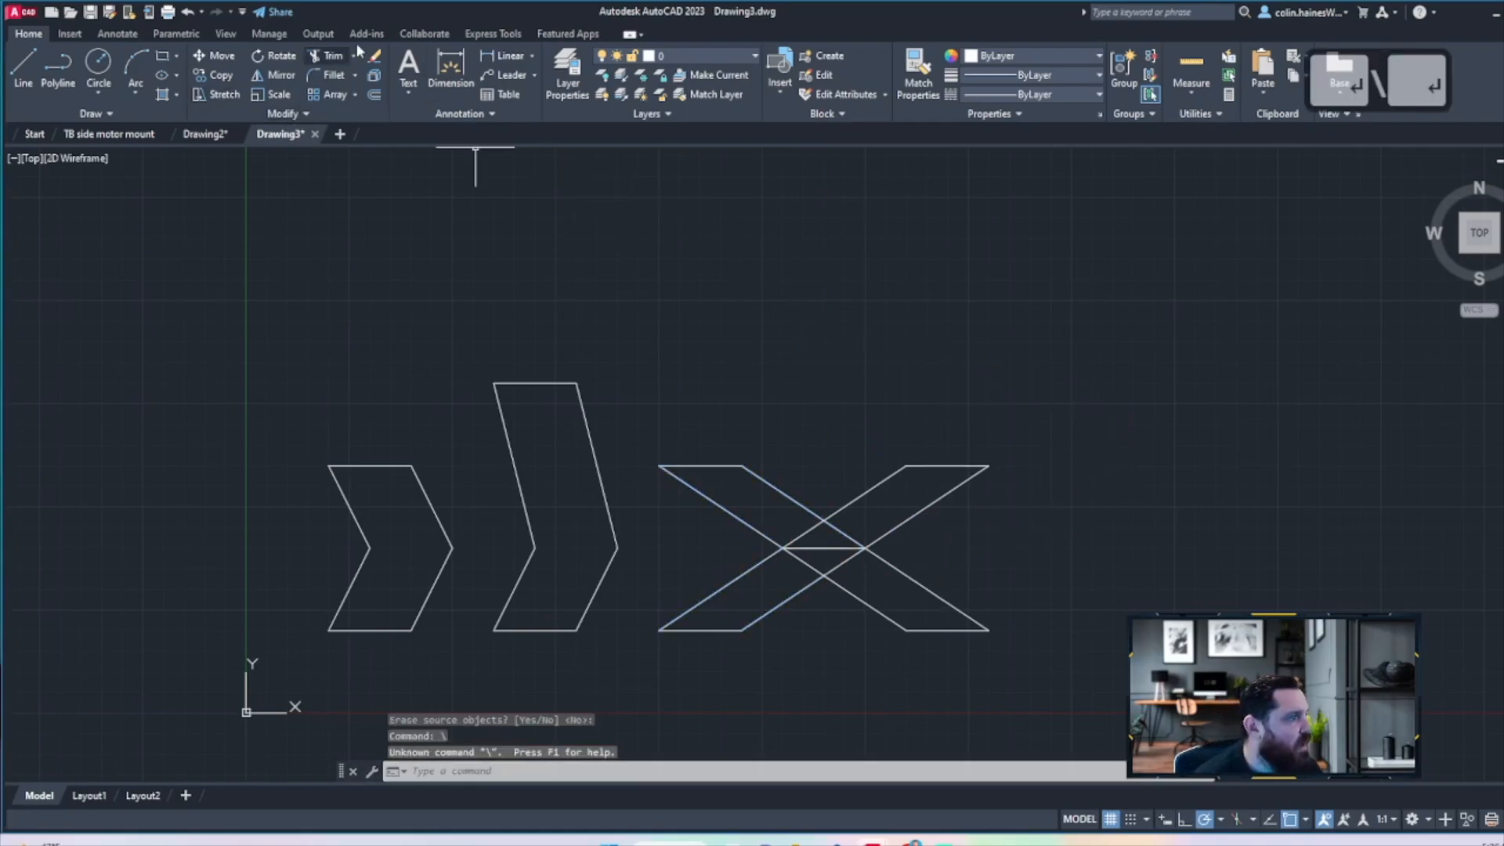
Trim the crossing segments and the construction line inside the overlap of the two chevrons to leave an open X outline
click(332, 57)
click(891, 533)
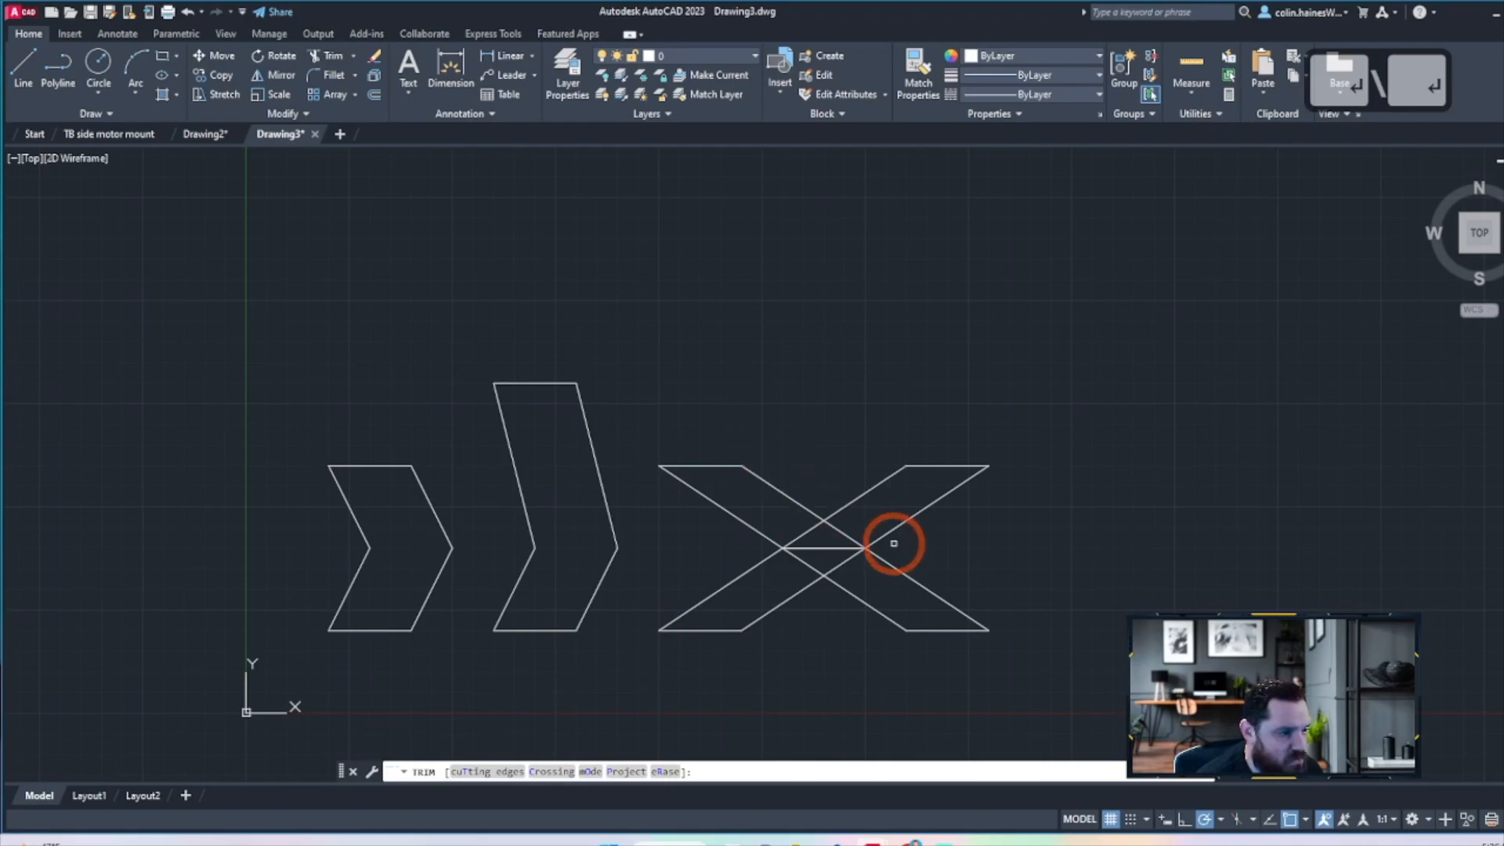
drag(873, 515, 783, 574)
drag(778, 505, 877, 578)
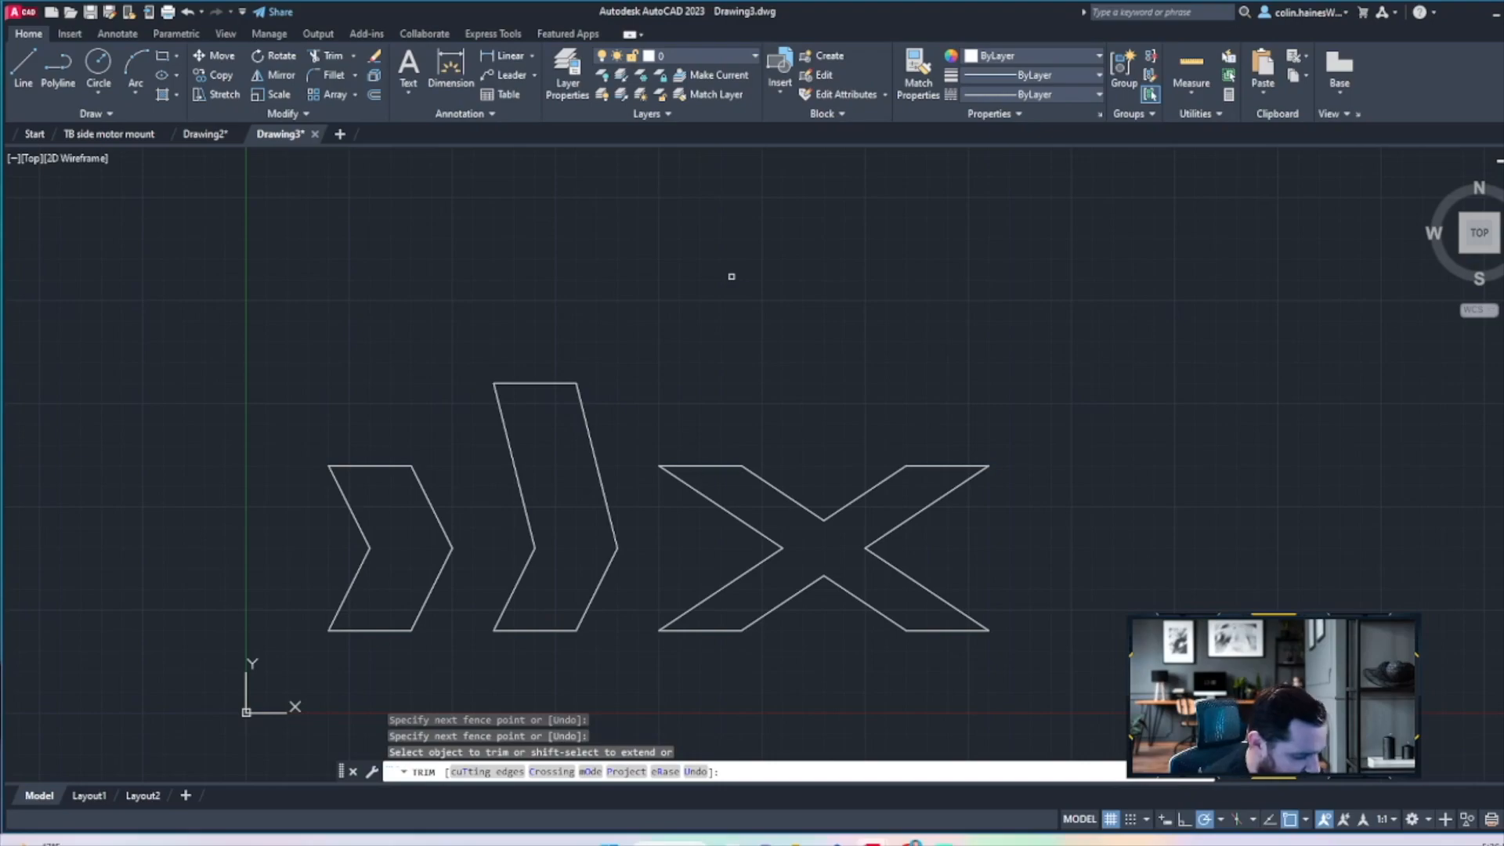
key(Return)
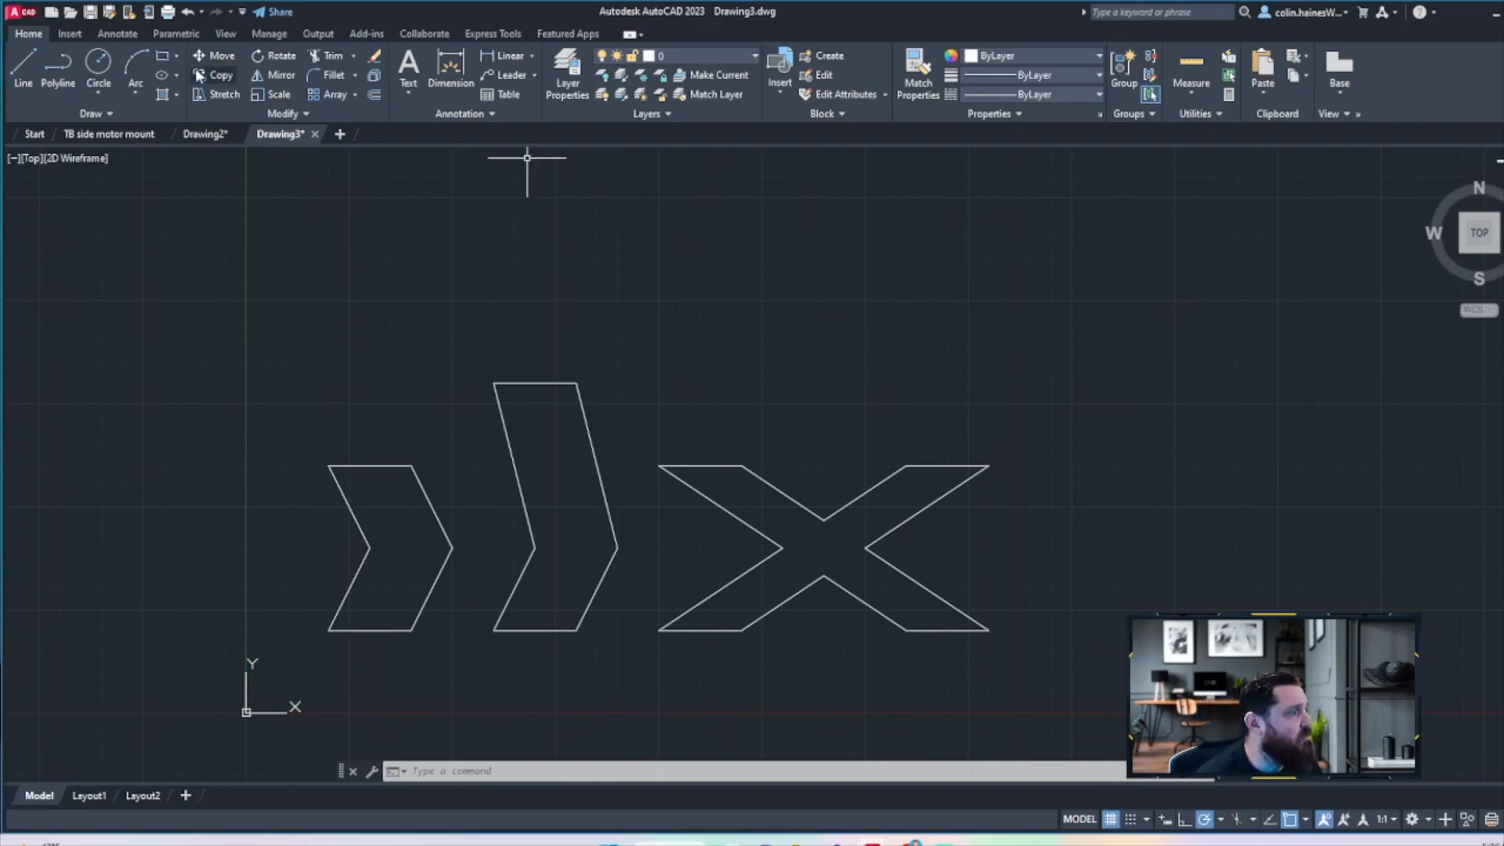
Mirror the X outline upward about the horizontal line along its top edges, keeping the source objects
click(275, 78)
click(1021, 385)
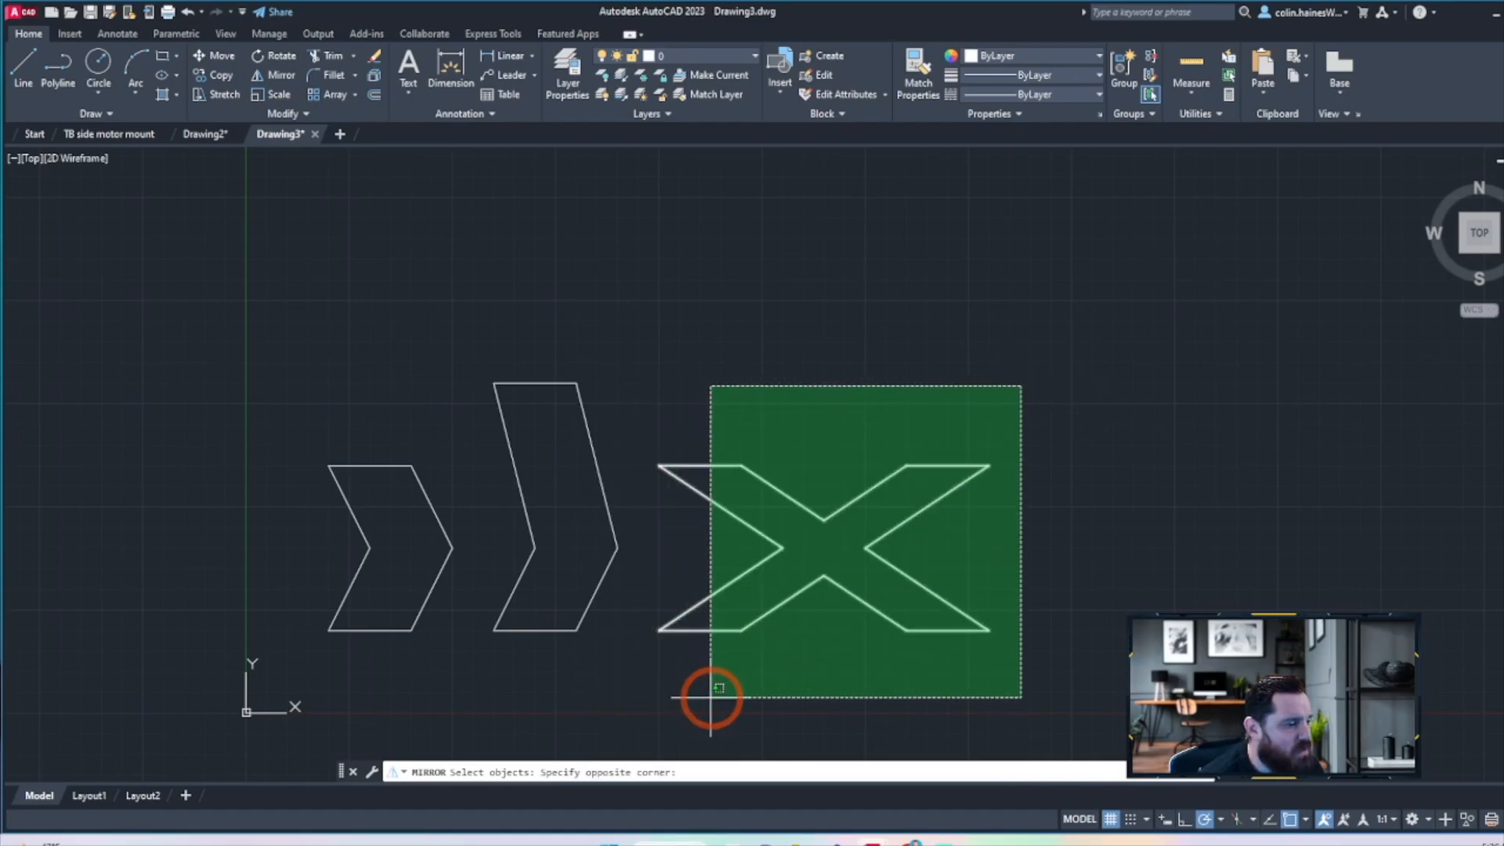
click(710, 696)
key(Return)
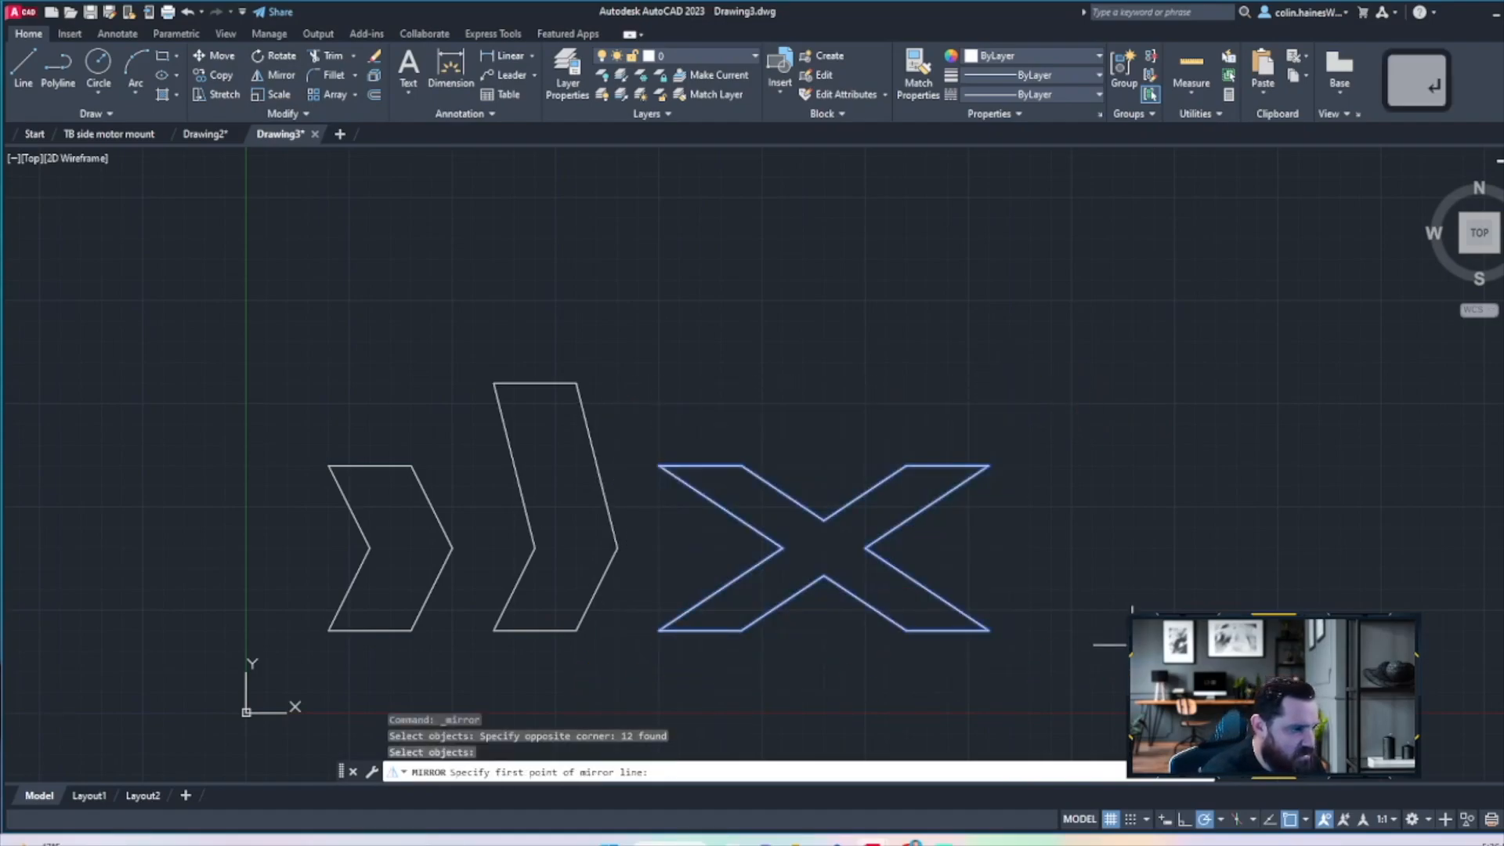
click(659, 464)
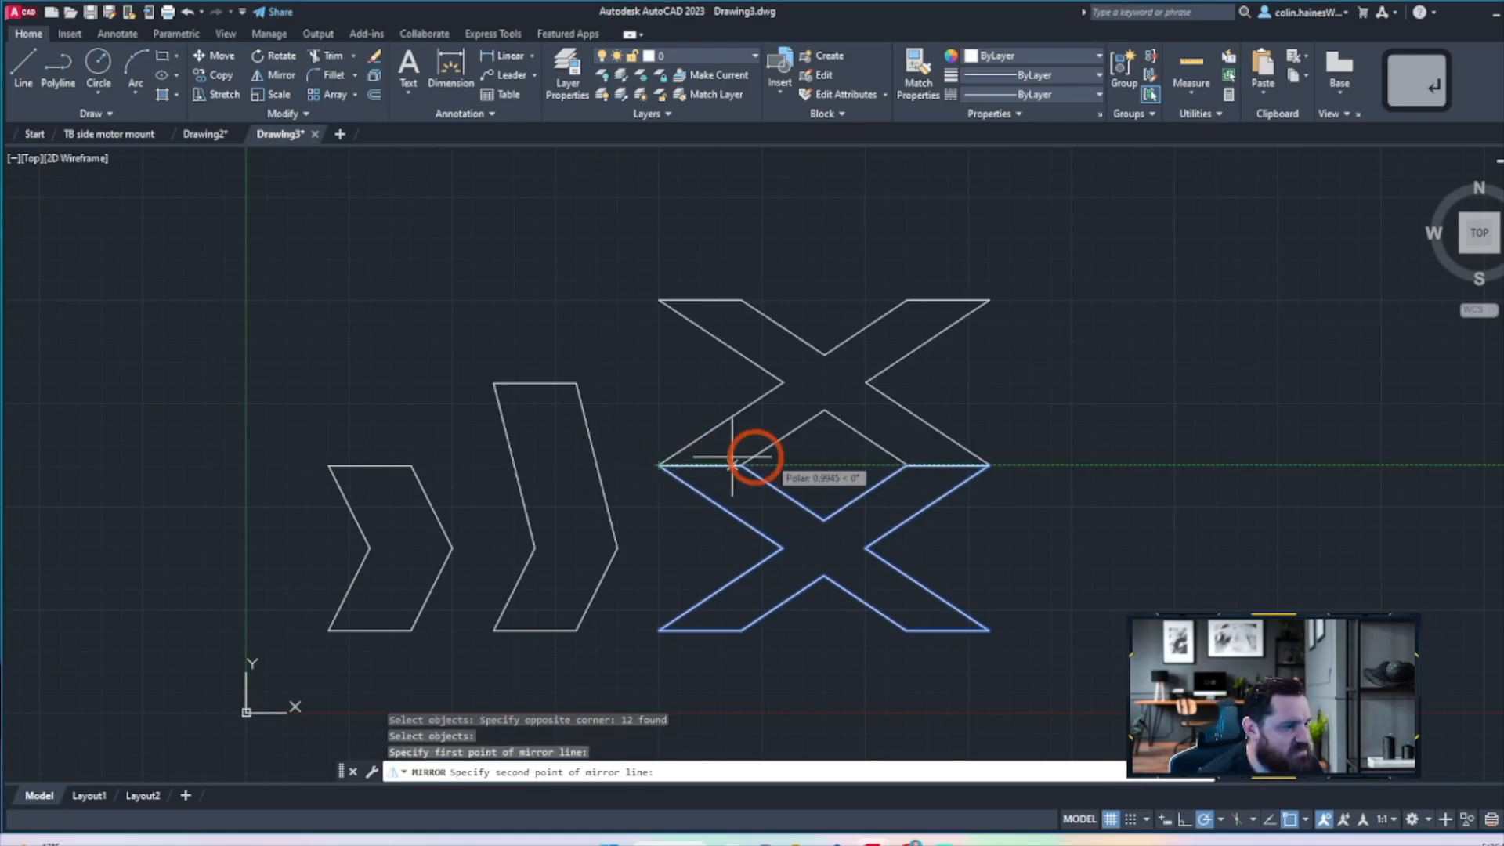
click(824, 464)
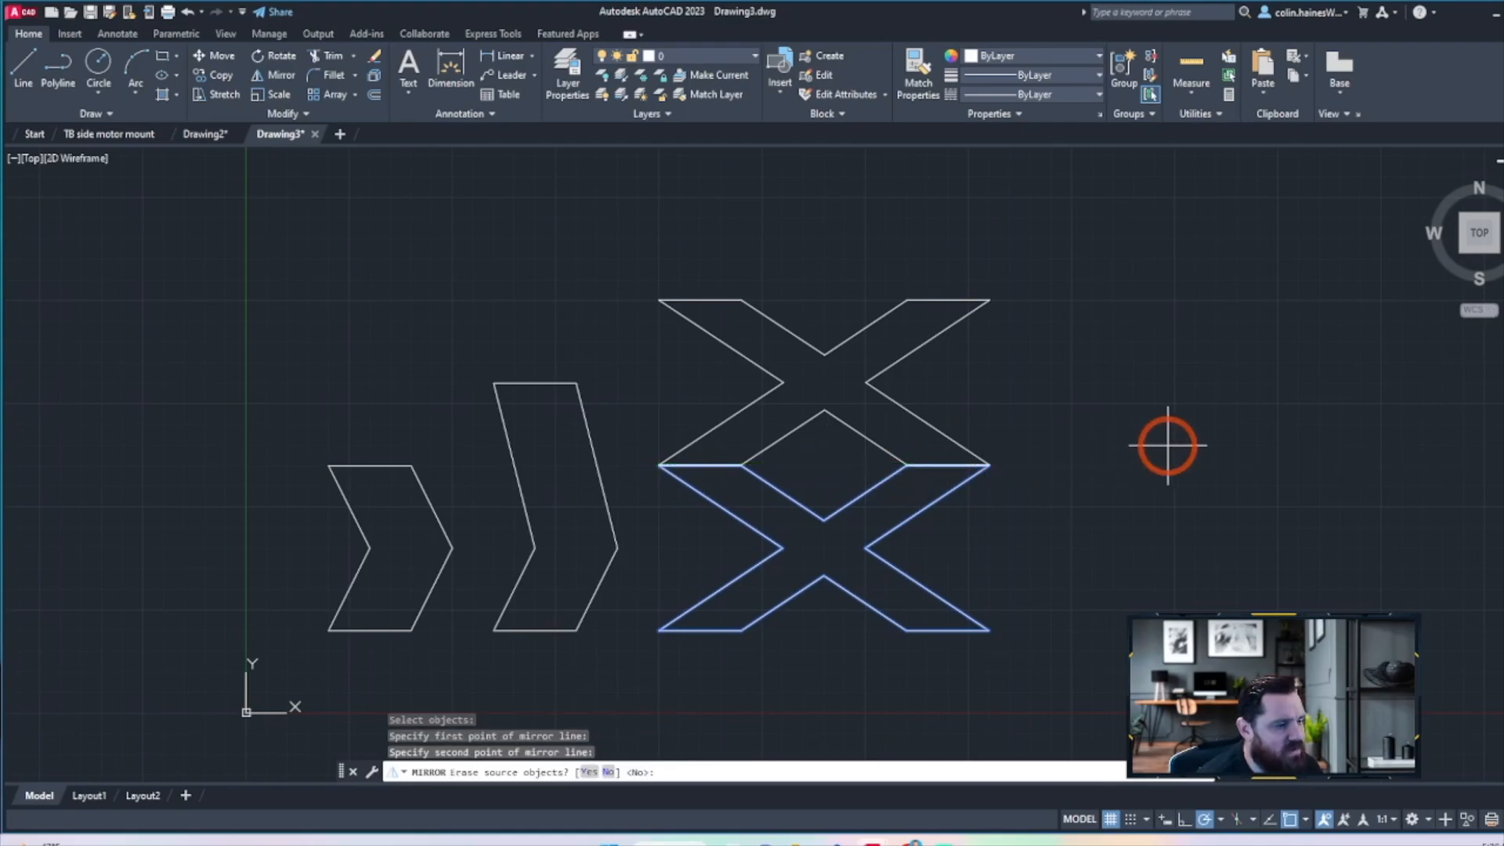
key(Return)
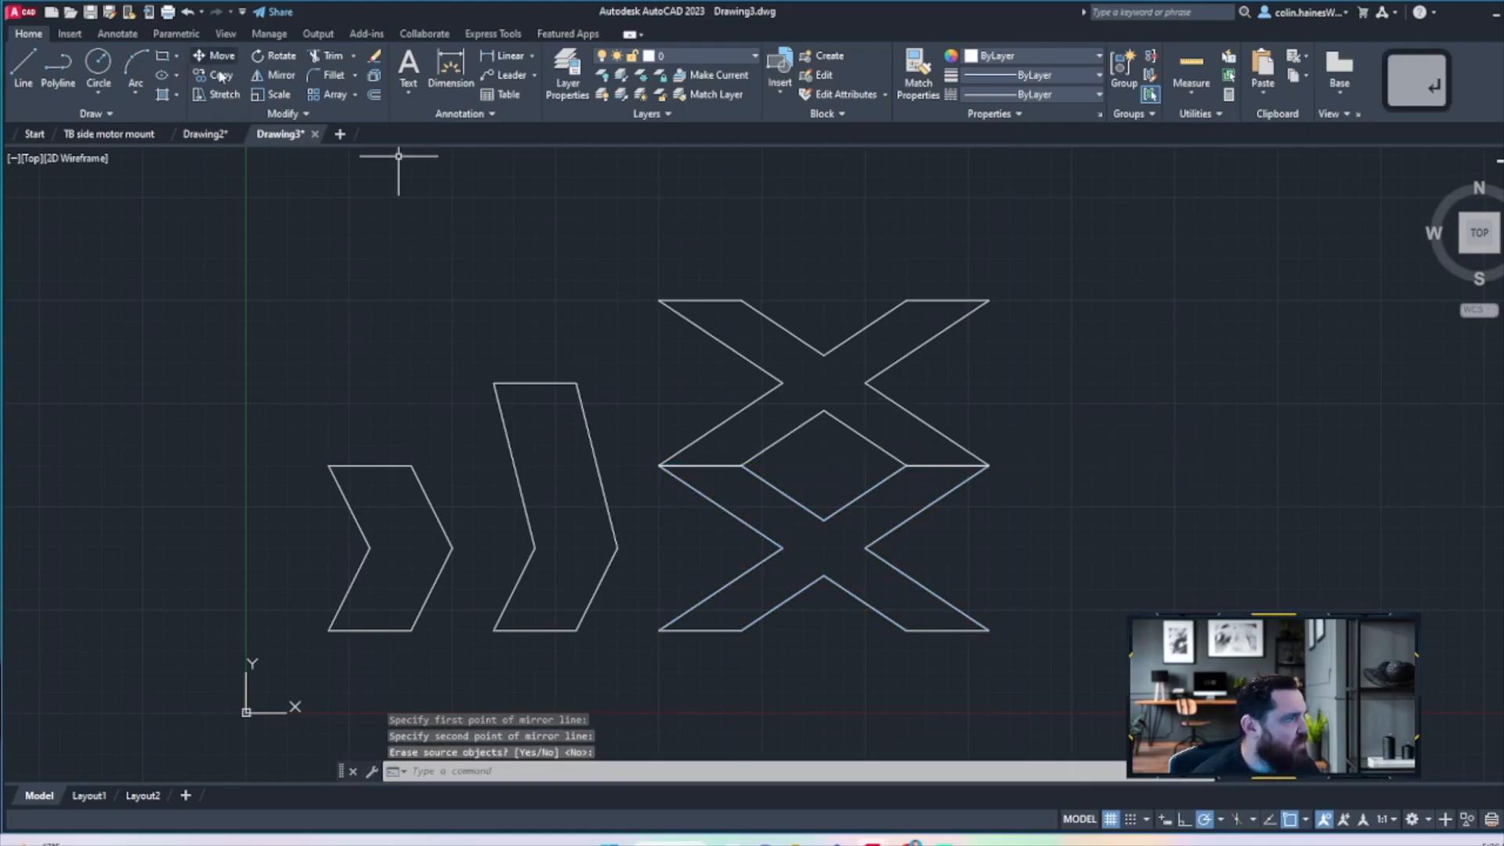
Trim away the two horizontal lines shared by the stacked X shapes, on both sides of the central diamond
click(327, 55)
drag(711, 391, 721, 488)
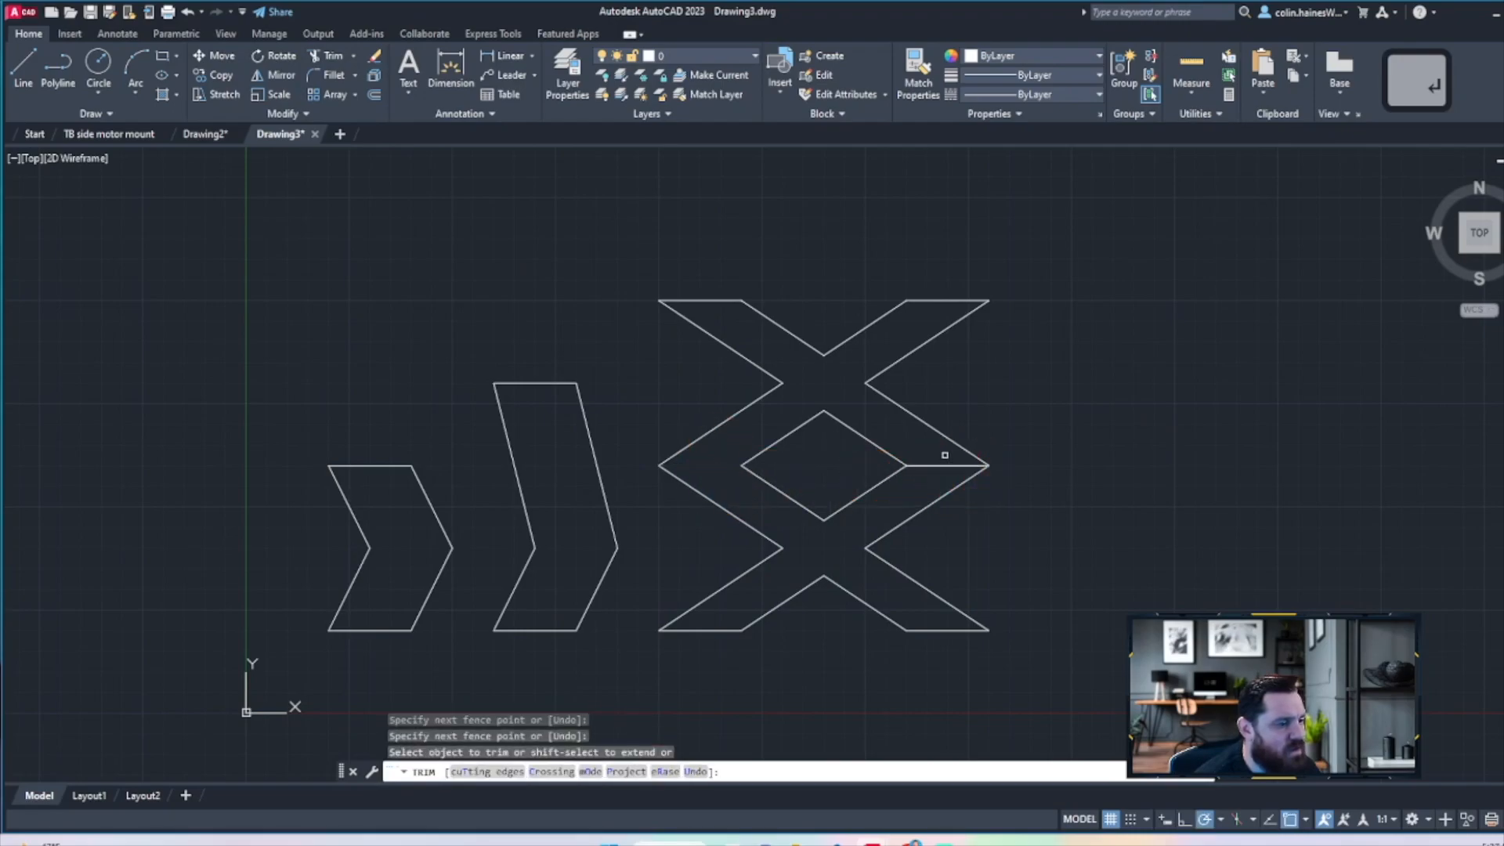
drag(943, 455, 943, 479)
key(Return)
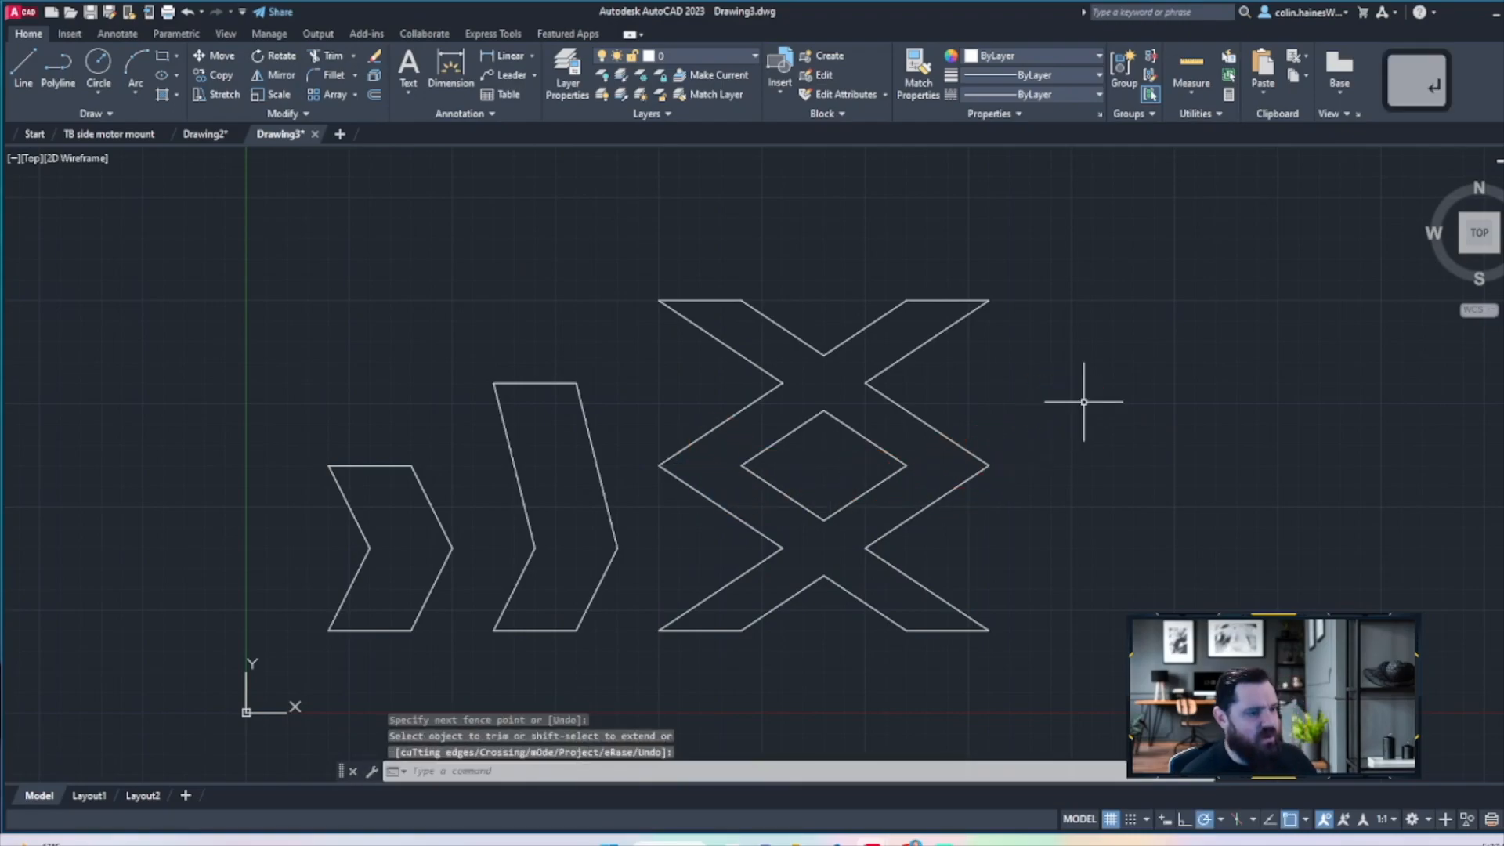